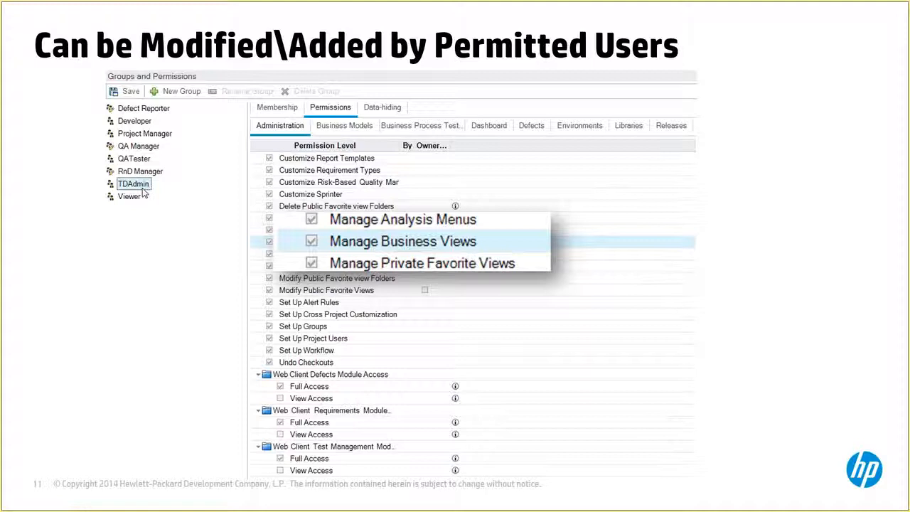
{"action": "key", "text": "Right"}
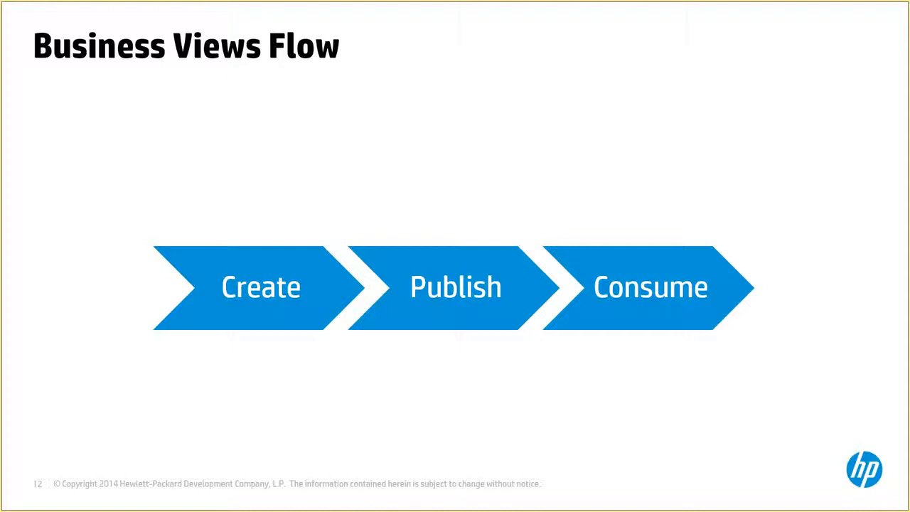
{"action": "key", "text": "Right"}
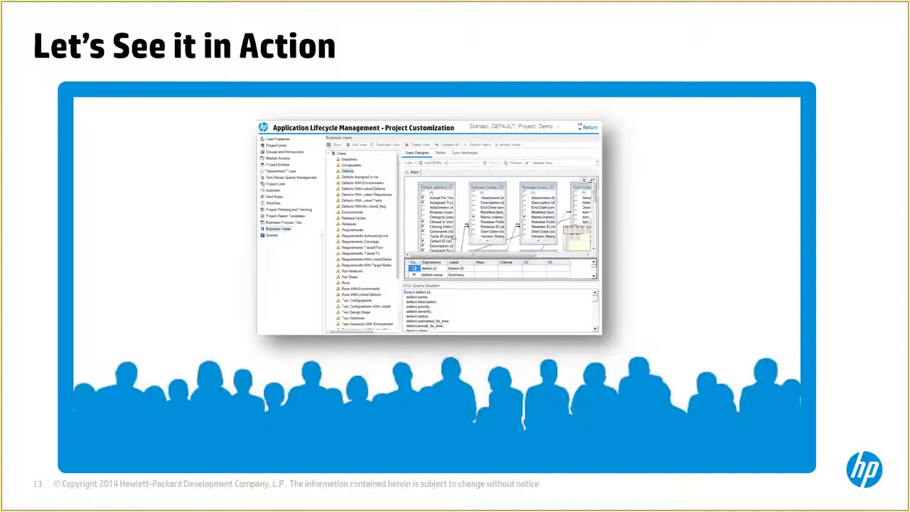
- Switch from the slide show to the HP Application Lifecycle Management Defects module in Internet Explorer
{"action": "key", "text": "alt+Tab"}
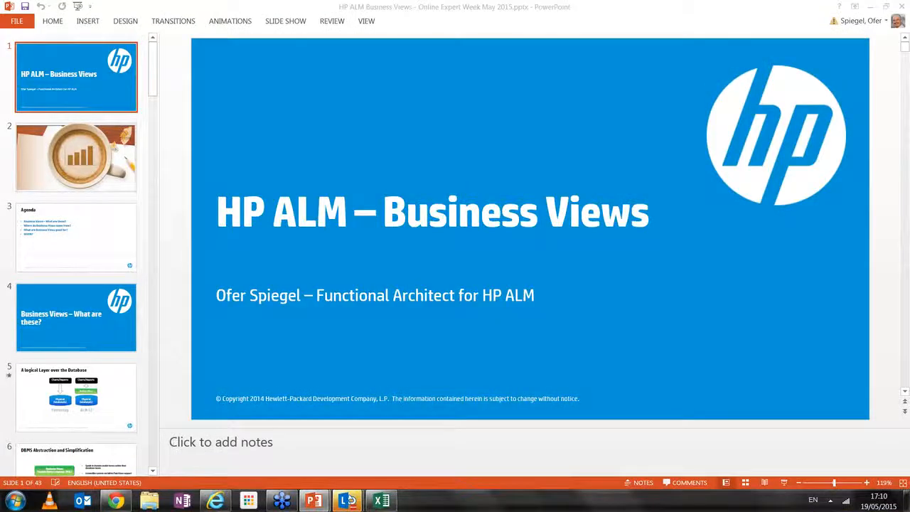
{"action": "key", "text": "alt+Tab"}
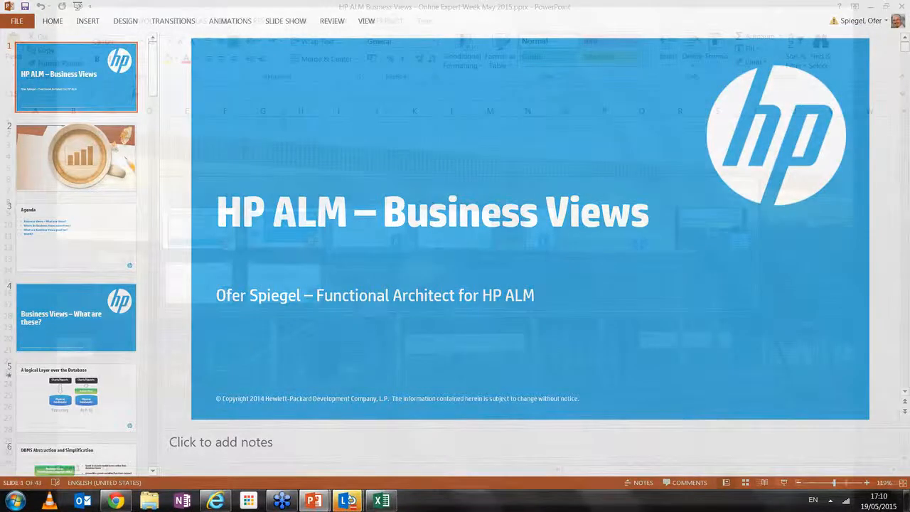
{"action": "key", "text": "alt+Tab"}
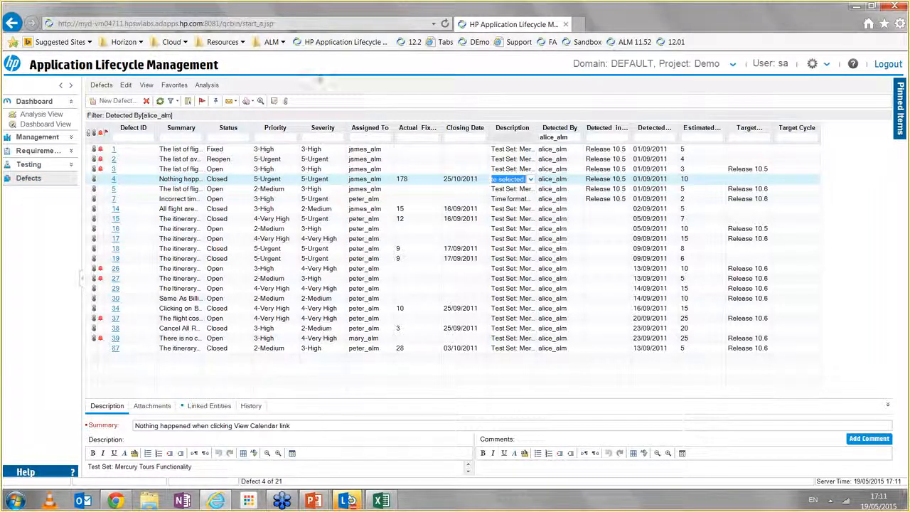
- Open the Business Views section of the Demo project's customization and look through the list of existing views
{"action": "left_click", "coordinate": [824, 63]}
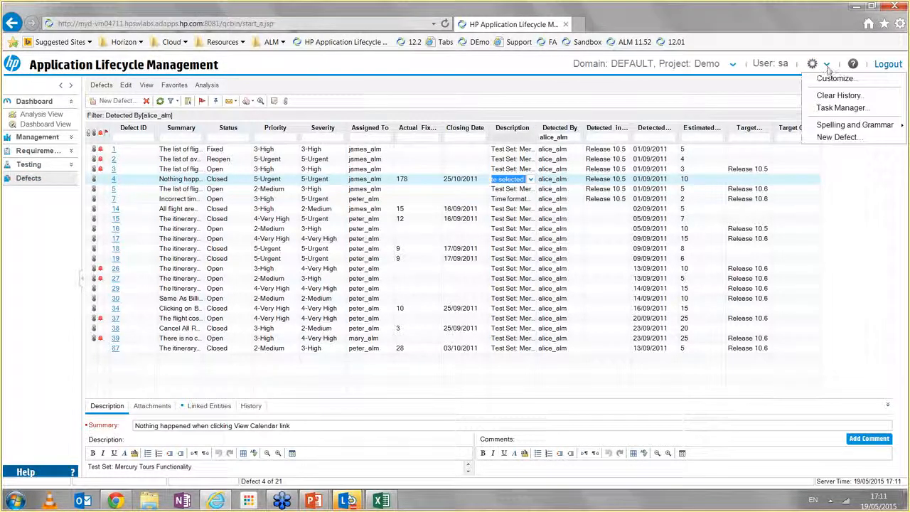
{"action": "left_click", "coordinate": [826, 77]}
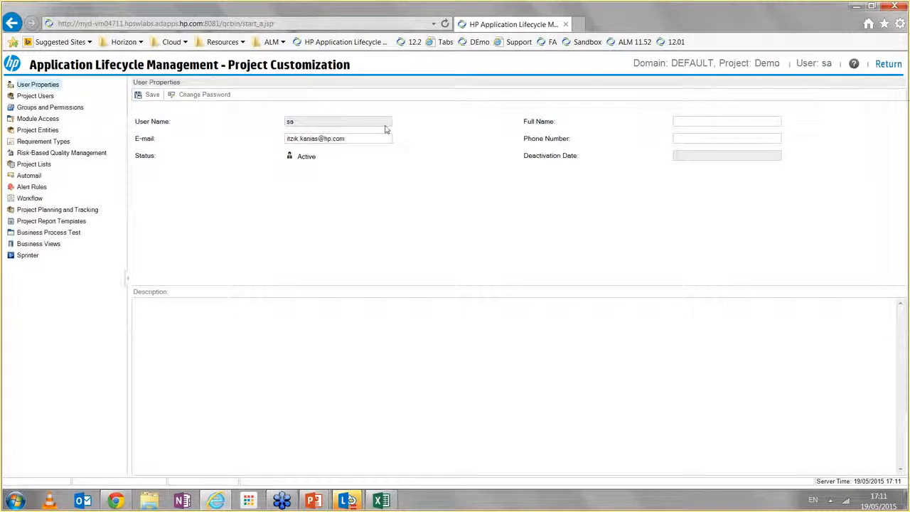
{"action": "left_click", "coordinate": [33, 244]}
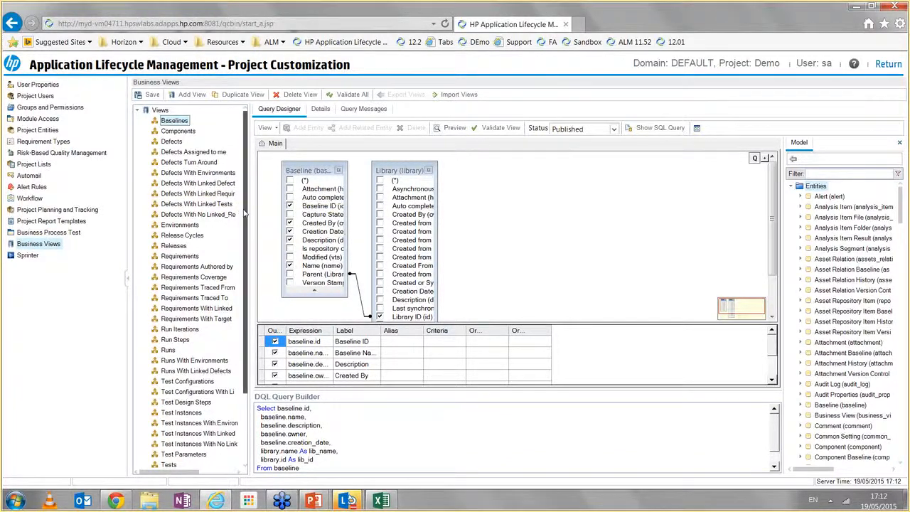
{"action": "scroll", "coordinate": [246, 293], "scroll_direction": "down", "scroll_amount": 3}
{"action": "scroll", "coordinate": [243, 234], "scroll_direction": "up", "scroll_amount": 3}
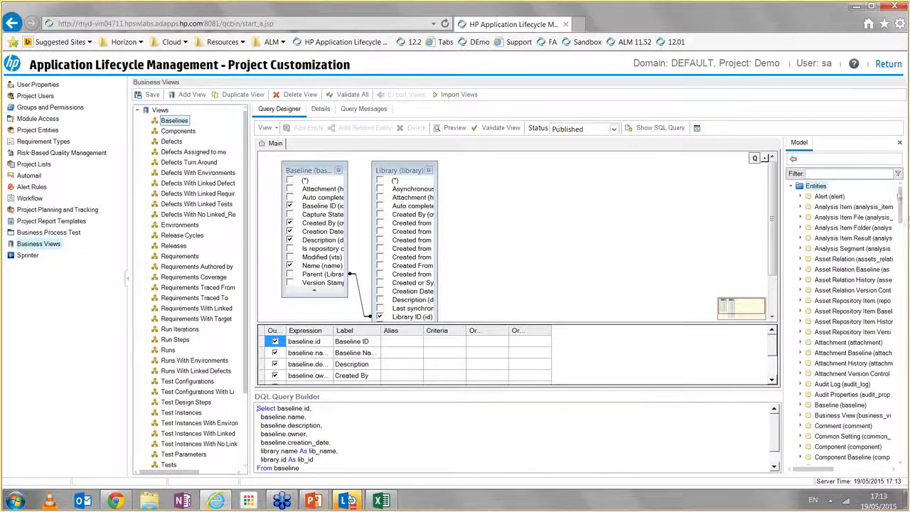
- Examine the Baselines view in a separate designer window, enlarging its field grid and widening the Output column
{"action": "left_click", "coordinate": [698, 129]}
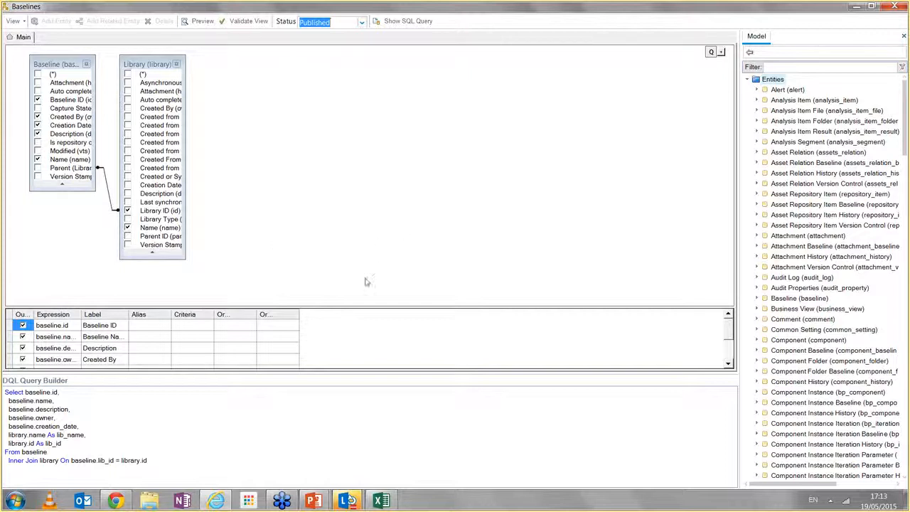
{"action": "left_click_drag", "start_coordinate": [355, 305], "coordinate": [356, 271]}
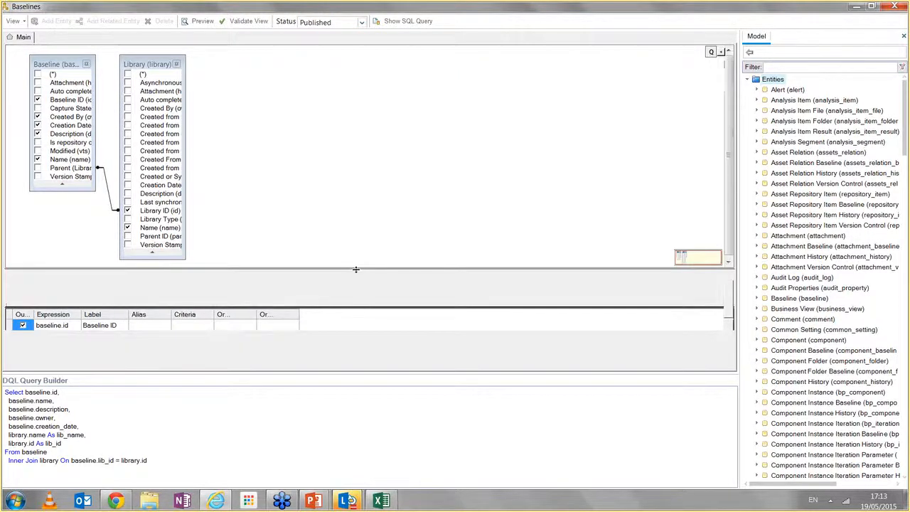
{"action": "left_click_drag", "start_coordinate": [34, 276], "coordinate": [43, 276]}
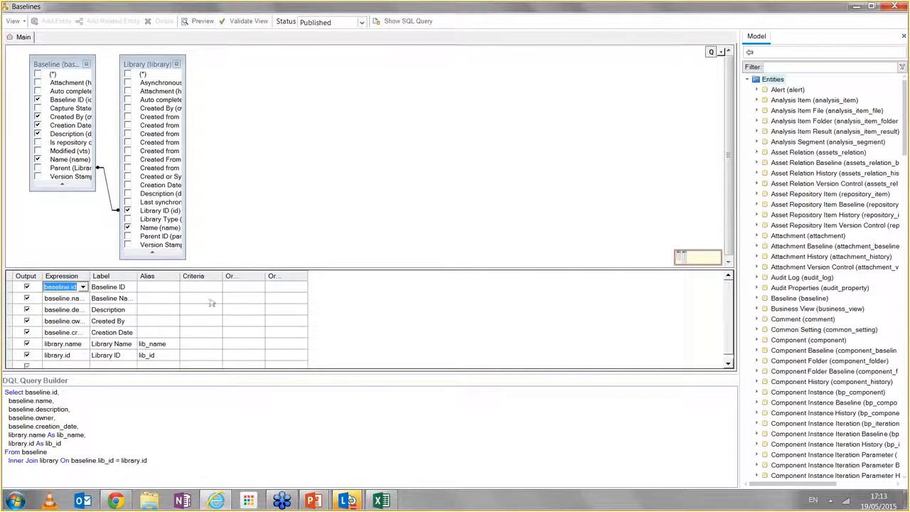
{"action": "left_click", "coordinate": [215, 407]}
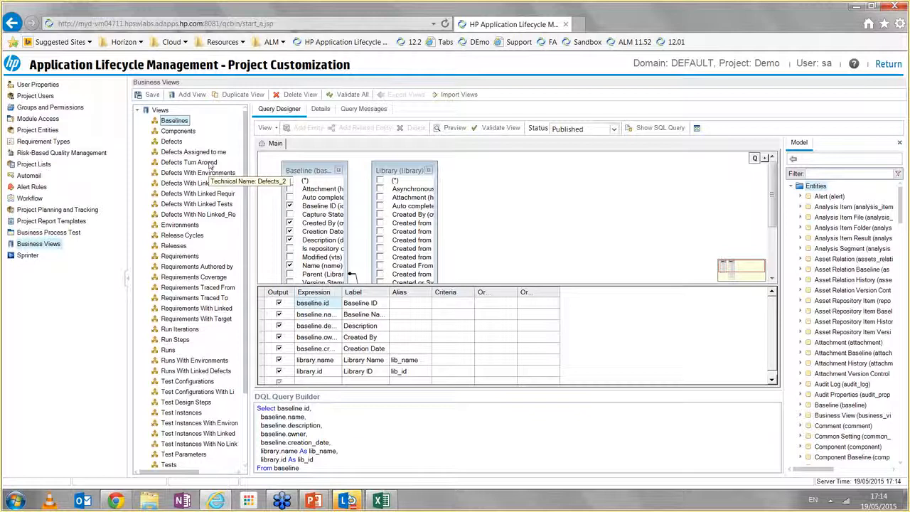
- Create a new business view with the label MyDefects and the technical name MyDefects
{"action": "left_click", "coordinate": [190, 100]}
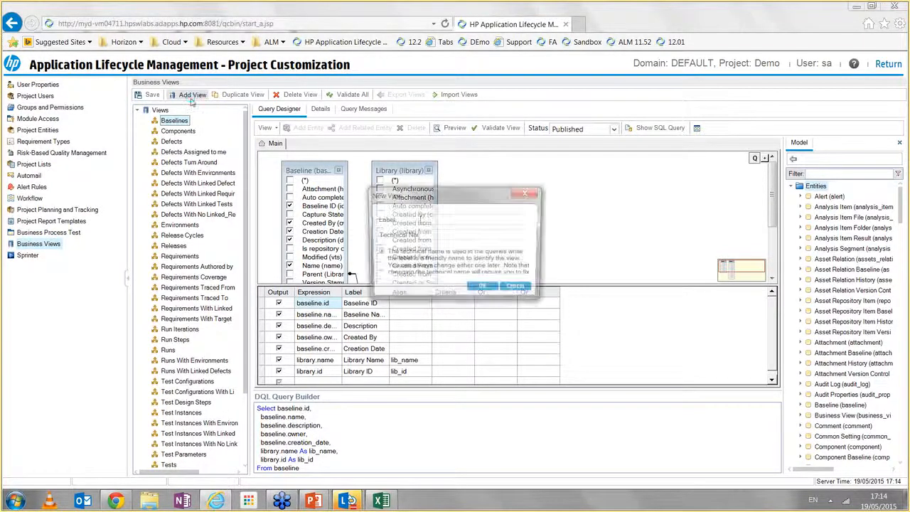
{"action": "type", "text": "MyDefec"}
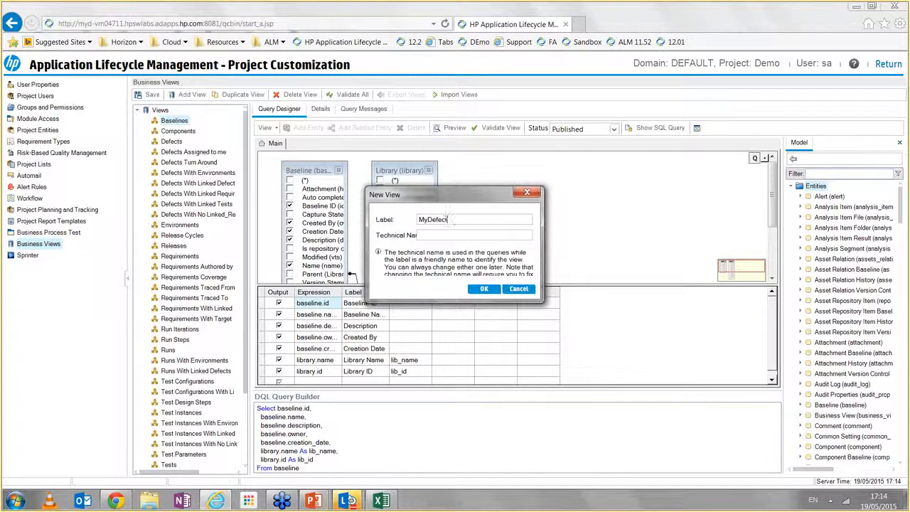
{"action": "type", "text": "ts"}
{"action": "key", "text": "Tab"}
{"action": "type", "text": "MyDefects"}
{"action": "left_click", "coordinate": [485, 289]}
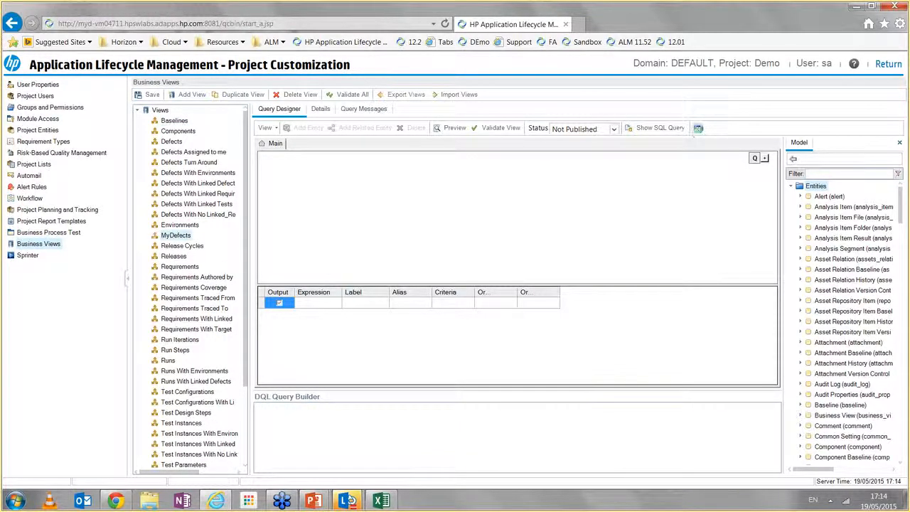
- Show the MyDefects designer in its own window, filter the model by "defe" and add the Defect entity to the diagram
{"action": "left_click", "coordinate": [698, 128]}
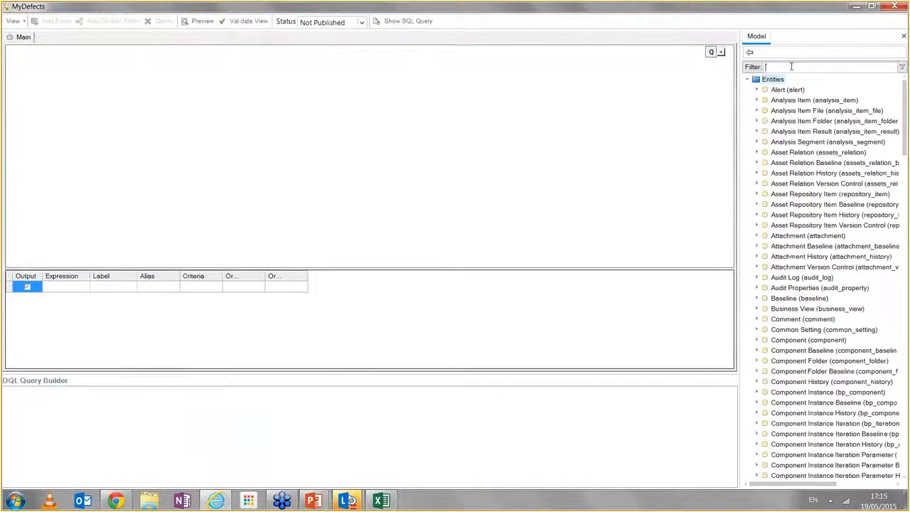
{"action": "left_click", "coordinate": [792, 66]}
{"action": "type", "text": "defe"}
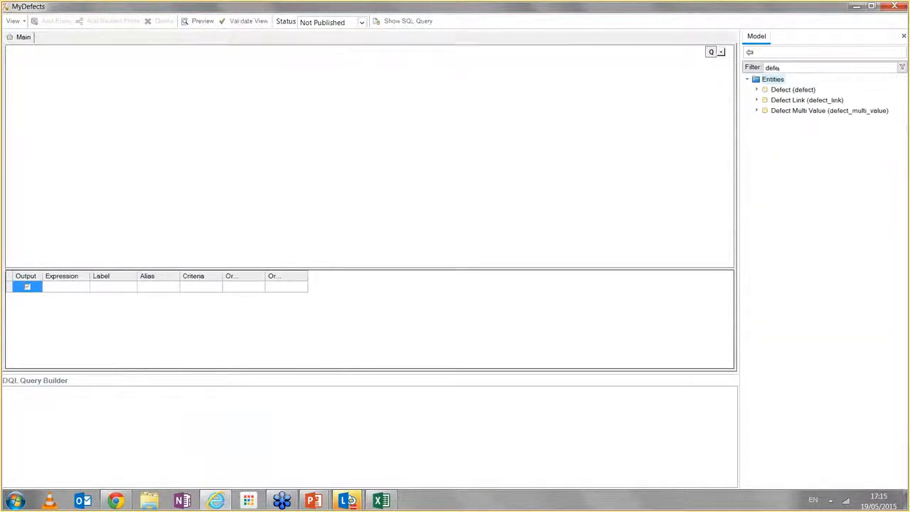
{"action": "left_click", "coordinate": [781, 93]}
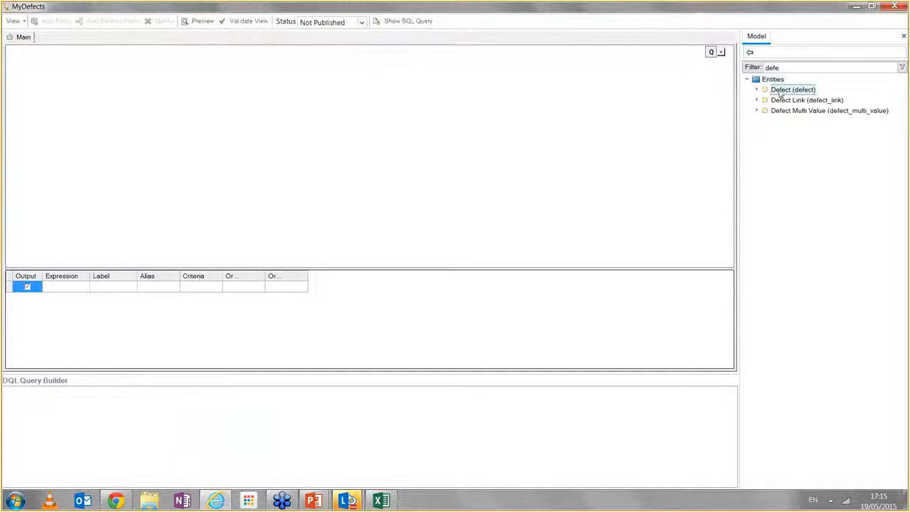
{"action": "left_click_drag", "start_coordinate": [781, 92], "coordinate": [88, 73]}
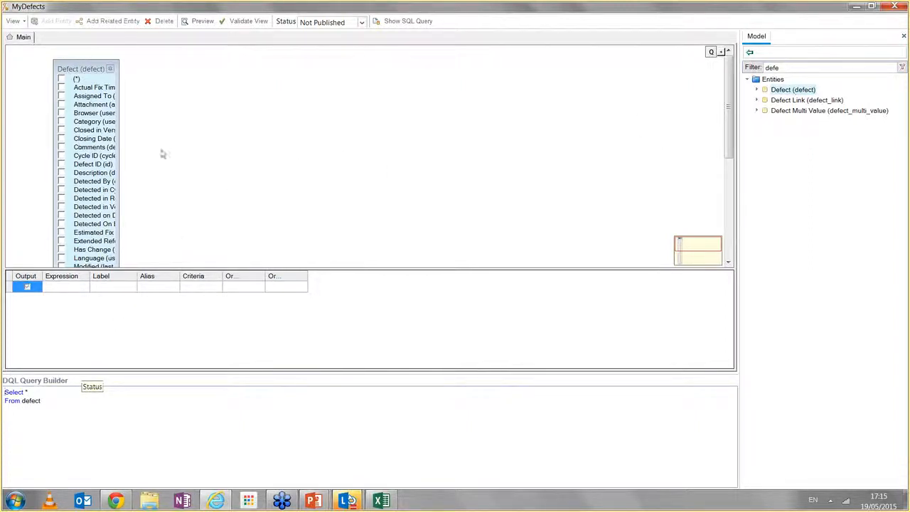
- Include Defect ID, Detected in Release and Priority from the Defect entity in the output, widening the entity to read its field names
{"action": "left_click", "coordinate": [61, 164]}
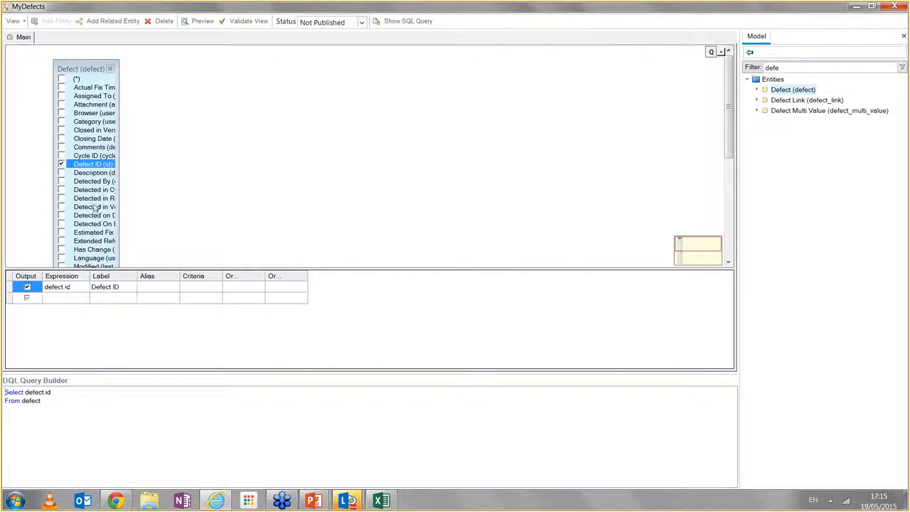
{"action": "left_click_drag", "start_coordinate": [120, 209], "coordinate": [166, 206]}
{"action": "left_click", "coordinate": [61, 199]}
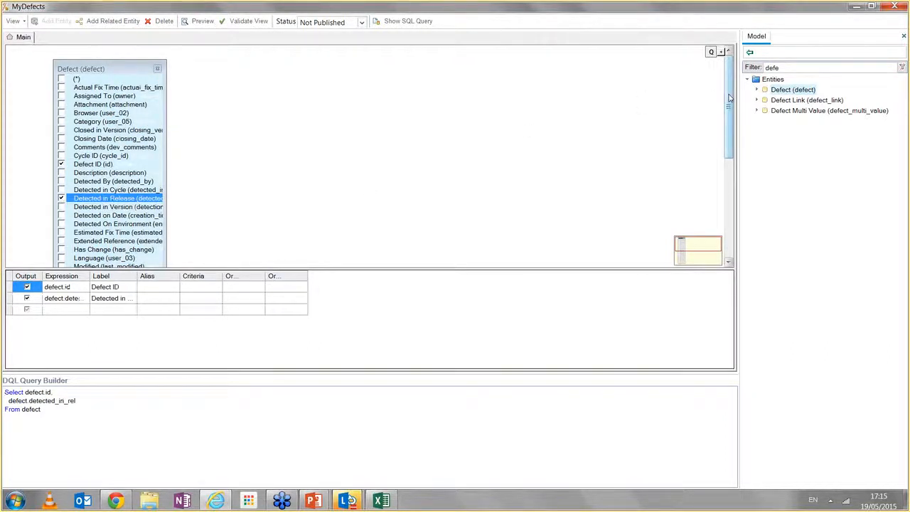
{"action": "left_click_drag", "start_coordinate": [729, 97], "coordinate": [735, 144]}
{"action": "left_click", "coordinate": [61, 218]}
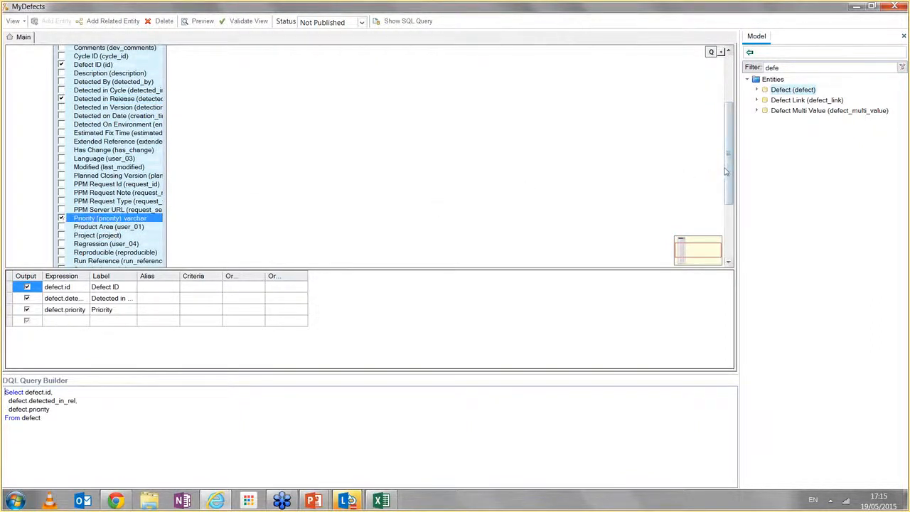
- Add the Severity, Status, Summary and Detected By fields of the Defect entity to the view's output
{"action": "scroll", "coordinate": [729, 173], "scroll_direction": "down", "scroll_amount": 3}
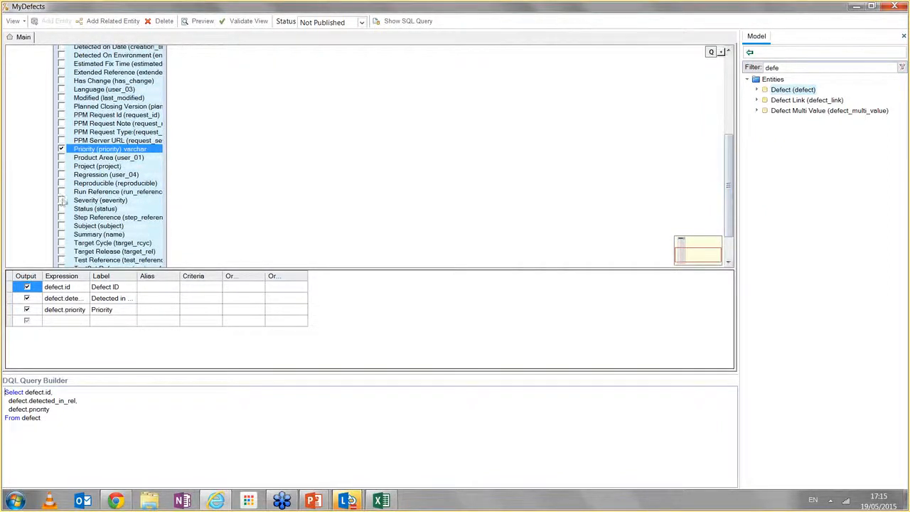
{"action": "left_click", "coordinate": [61, 201]}
{"action": "left_click", "coordinate": [61, 209]}
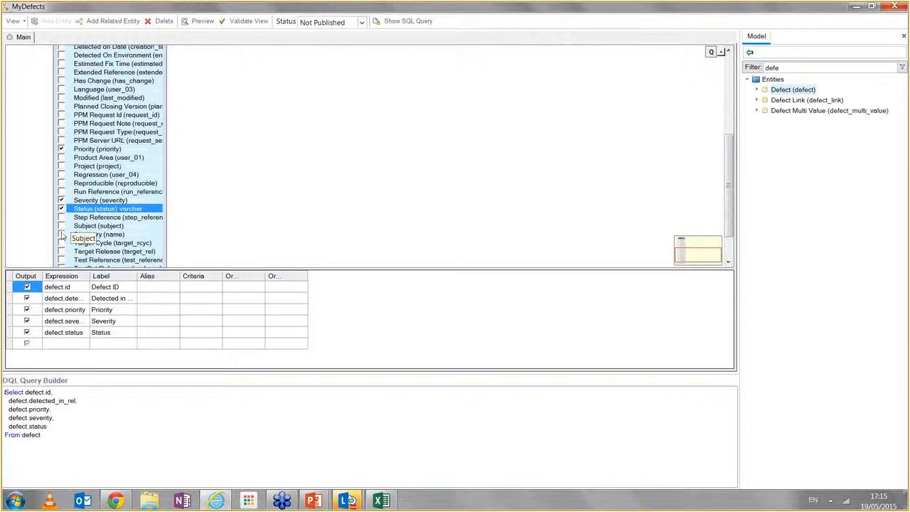
{"action": "left_click", "coordinate": [61, 235]}
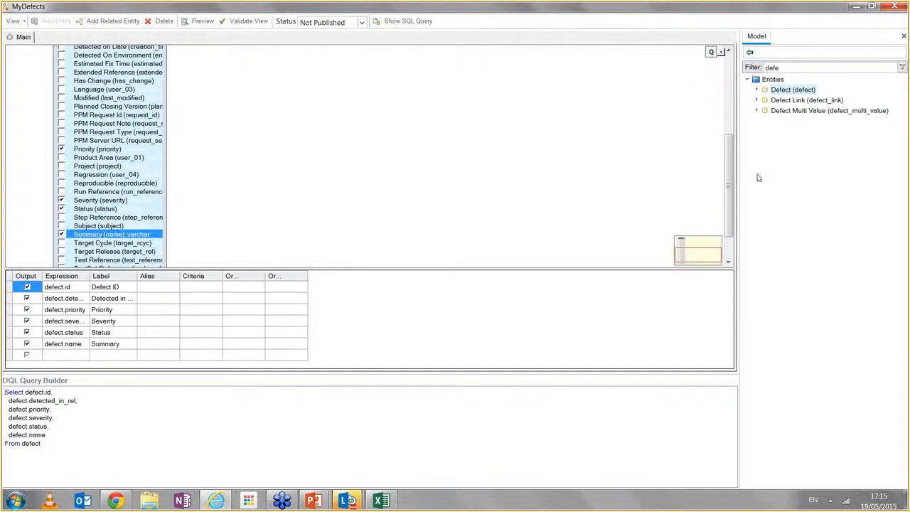
{"action": "left_click_drag", "start_coordinate": [733, 181], "coordinate": [726, 151]}
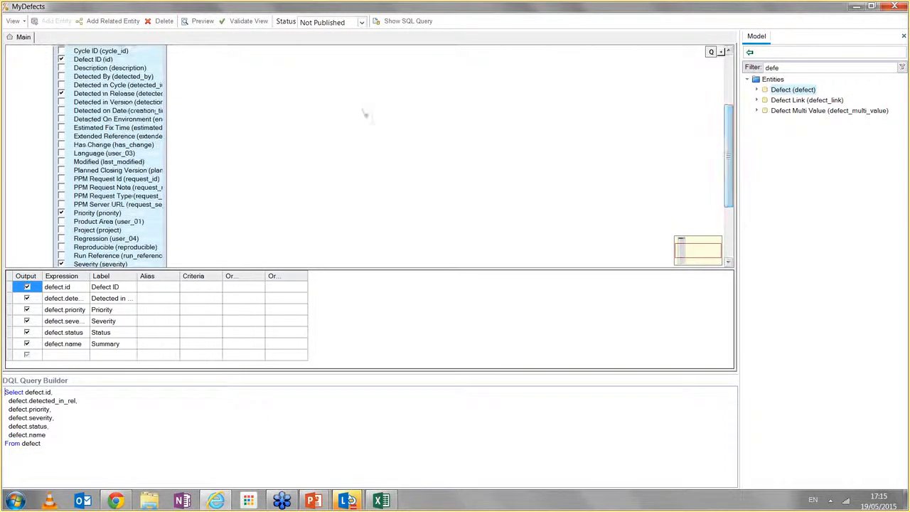
{"action": "left_click", "coordinate": [61, 76]}
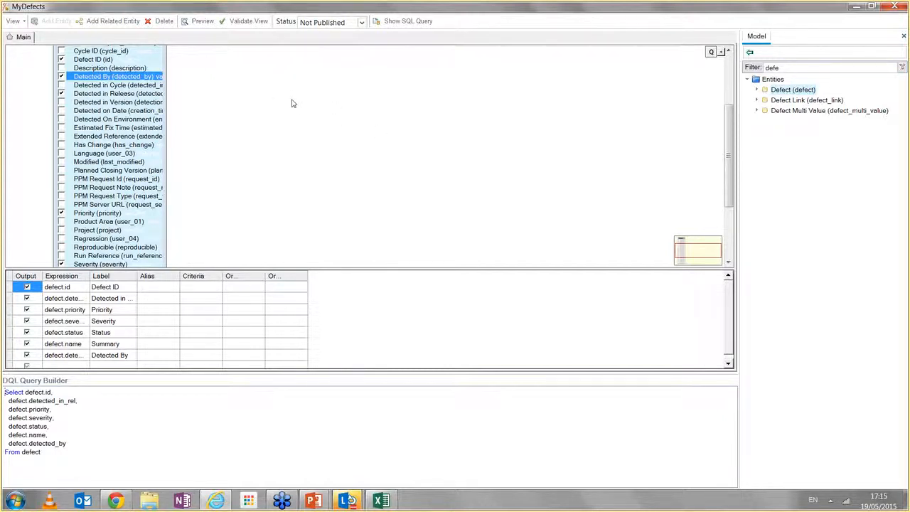
- Validate the MyDefects view and preview its query results in an enlarged results pane, collapsing the pane when done
{"action": "left_click", "coordinate": [239, 23]}
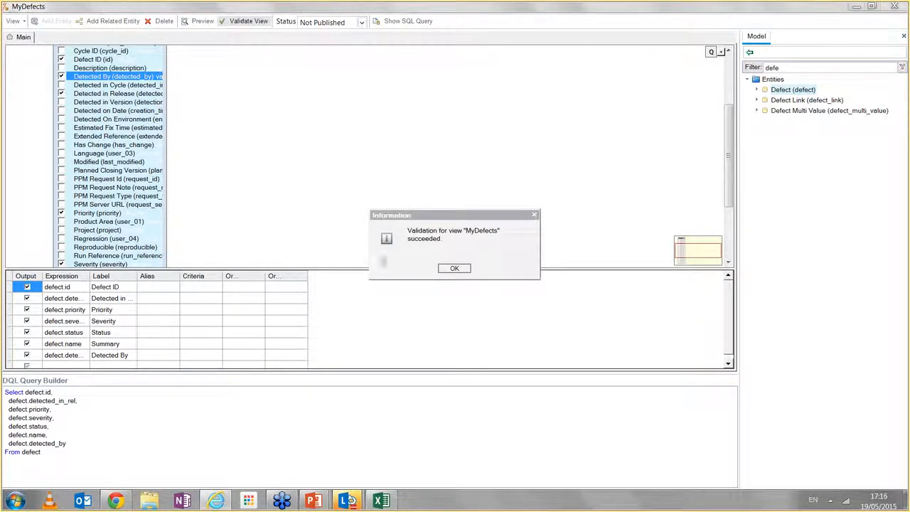
{"action": "left_click", "coordinate": [454, 269]}
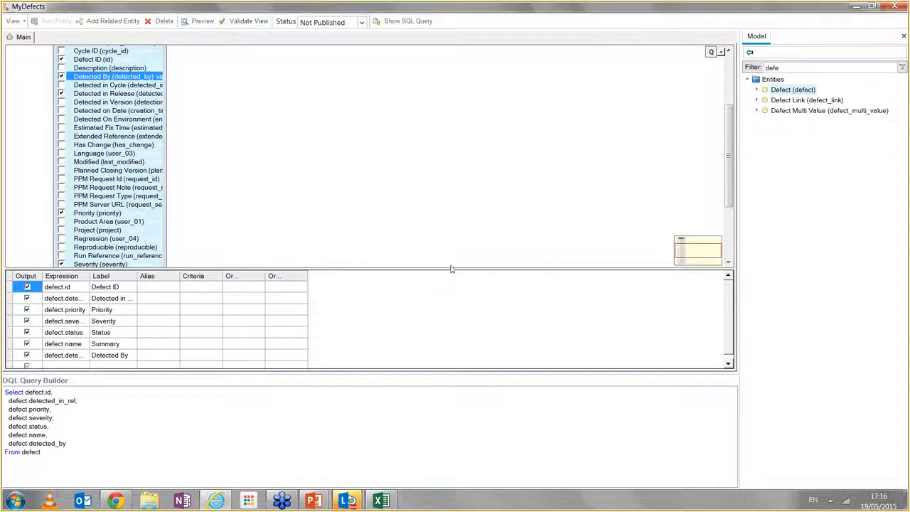
{"action": "left_click", "coordinate": [202, 22]}
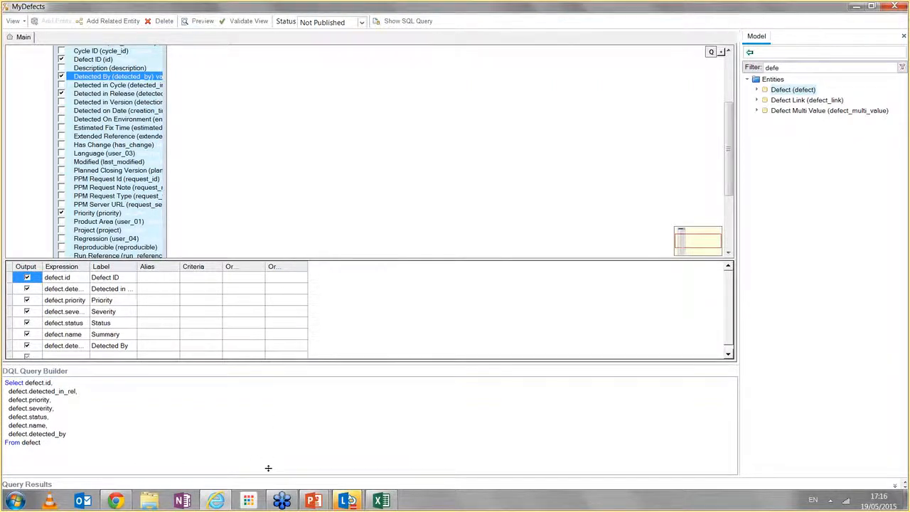
{"action": "left_click_drag", "start_coordinate": [268, 468], "coordinate": [289, 379]}
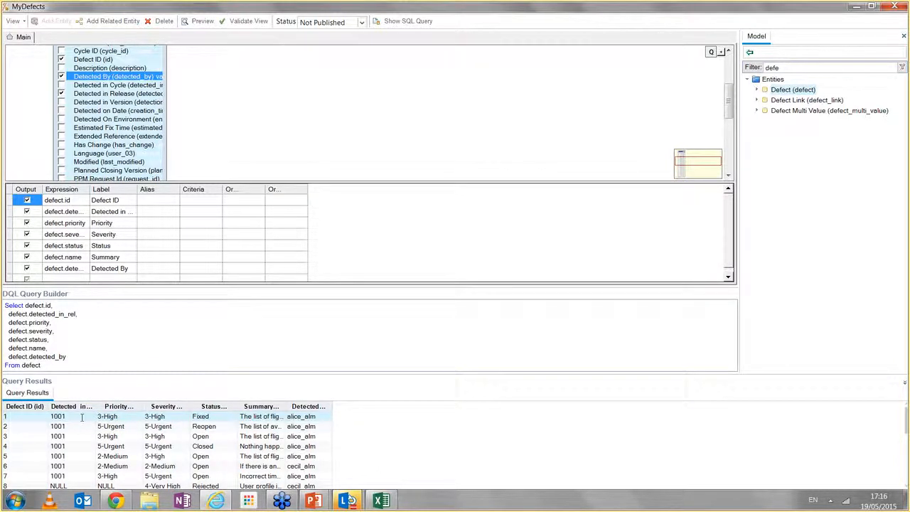
{"action": "left_click", "coordinate": [87, 447]}
{"action": "mouse_move", "coordinate": [907, 420]}
{"action": "left_mouse_down"}
{"action": "mouse_move", "coordinate": [908, 443]}
{"action": "mouse_move", "coordinate": [907, 420]}
{"action": "left_mouse_up"}
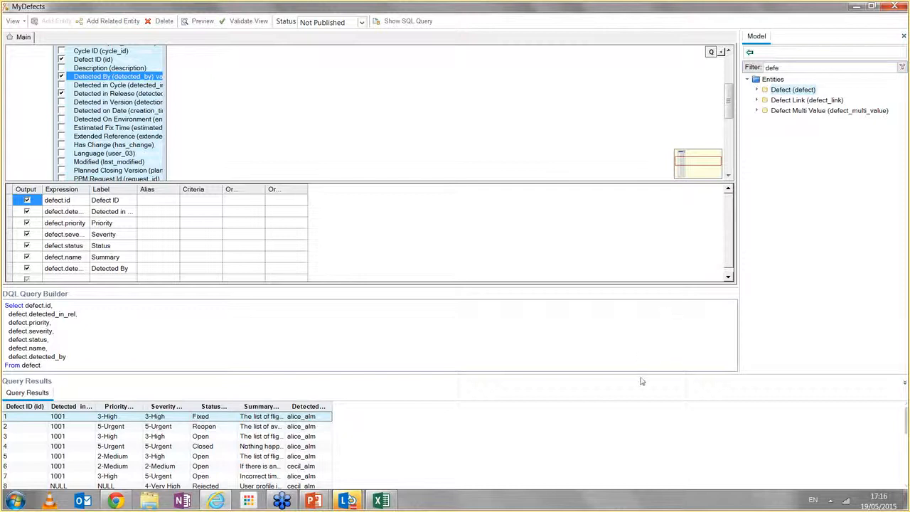
{"action": "left_click", "coordinate": [905, 382]}
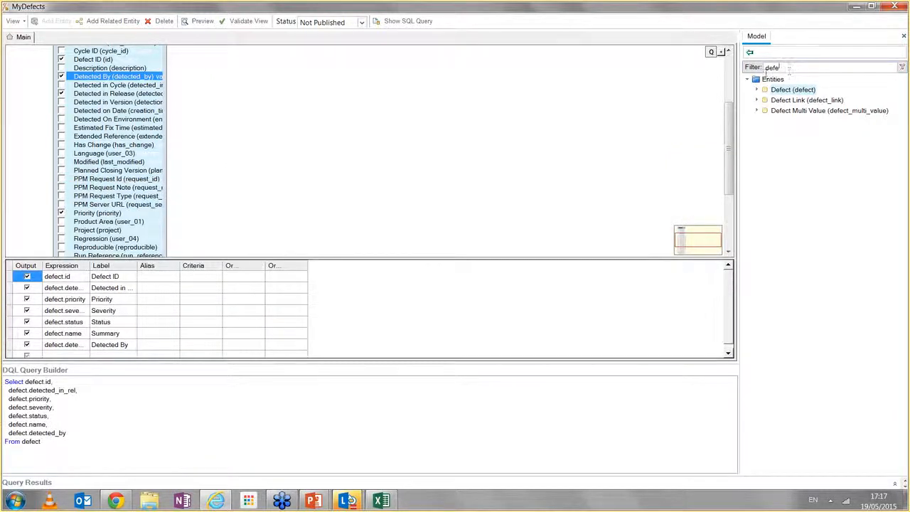
- Filter the model by "rele" and add the Release entity beside the Defect entity, declining the suggested relation between them
{"action": "double_click", "coordinate": [772, 68]}
{"action": "type", "text": "rele"}
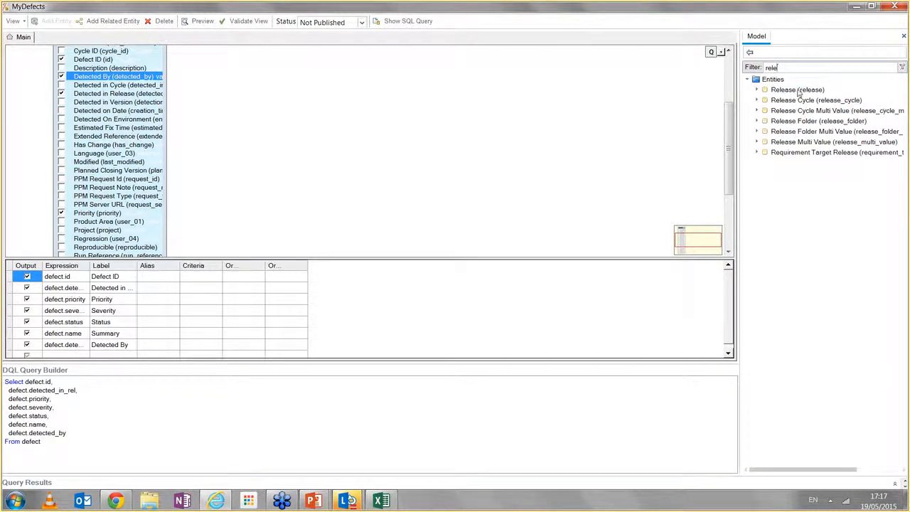
{"action": "left_click_drag", "start_coordinate": [796, 90], "coordinate": [330, 85]}
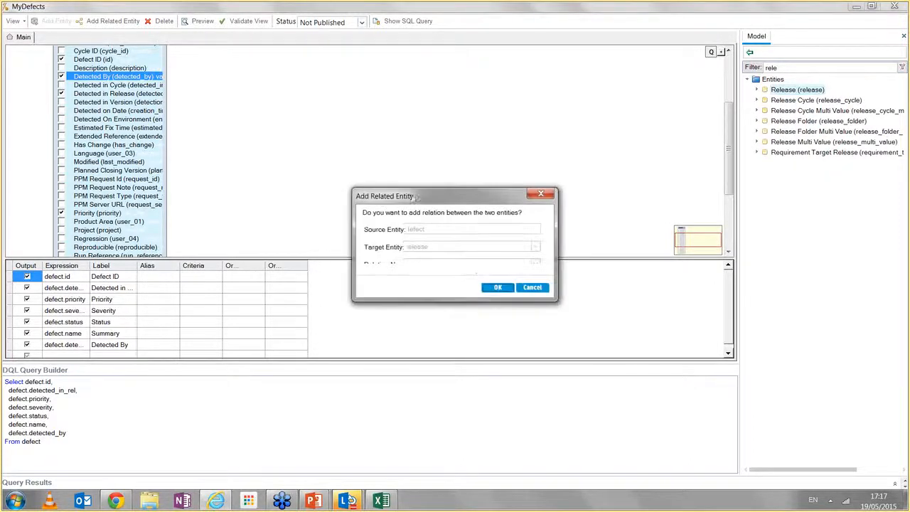
{"action": "left_click", "coordinate": [497, 288]}
{"action": "left_click", "coordinate": [456, 268]}
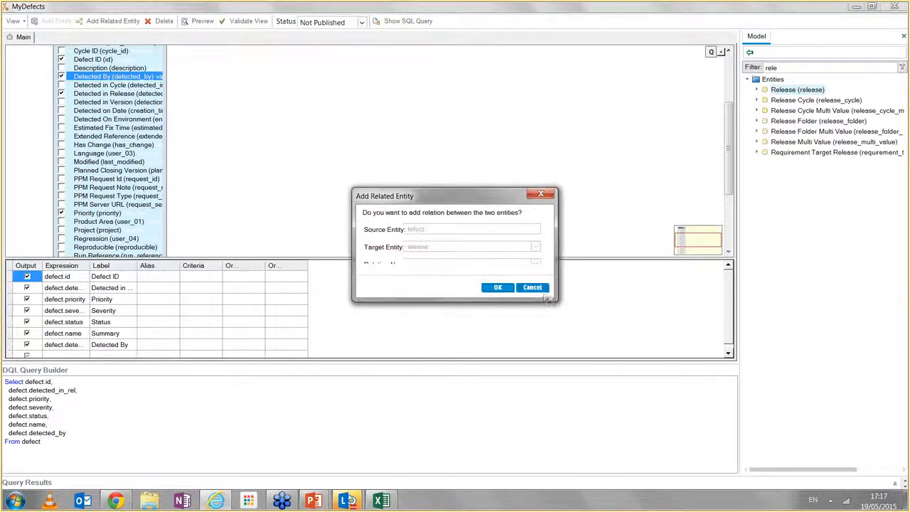
{"action": "left_click", "coordinate": [532, 287]}
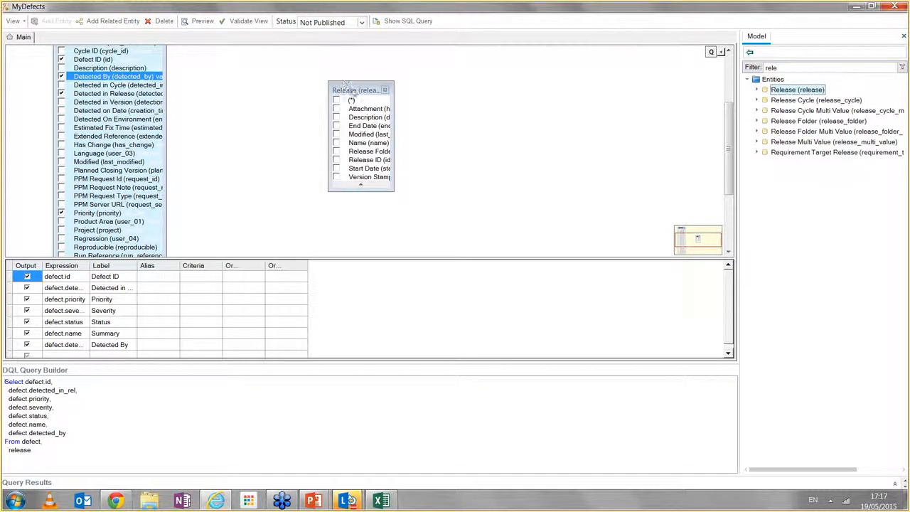
{"action": "left_click_drag", "start_coordinate": [355, 90], "coordinate": [340, 81]}
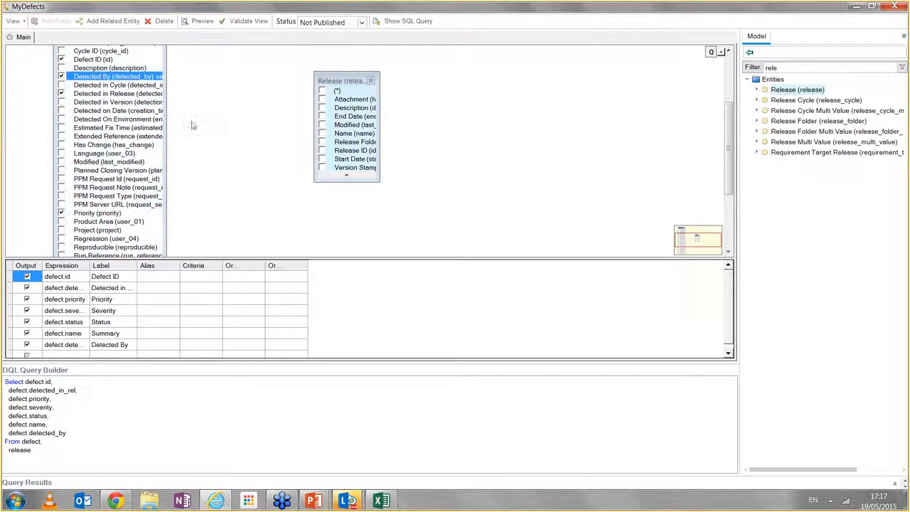
- Replace Detected in Release in the output with the Release entity's Name field, joining Detected in Release to Release ID
{"action": "left_click", "coordinate": [61, 94]}
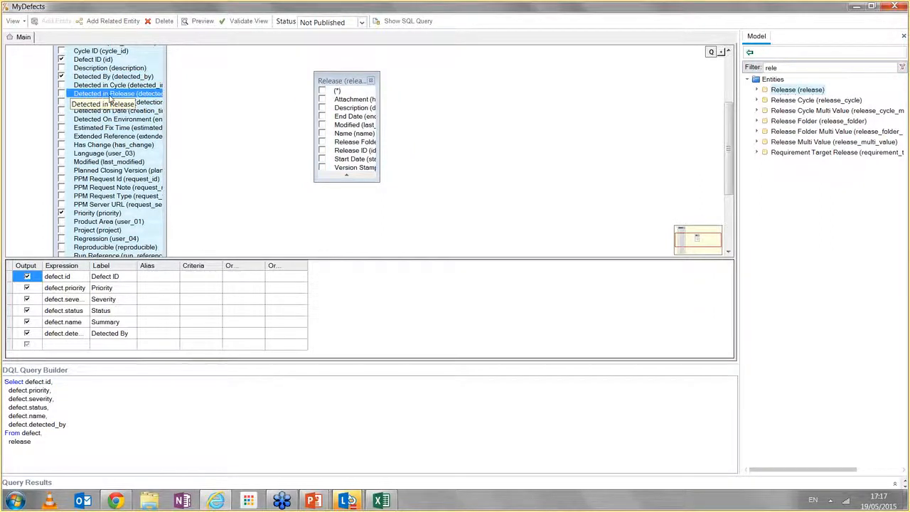
{"action": "left_click_drag", "start_coordinate": [109, 97], "coordinate": [350, 153]}
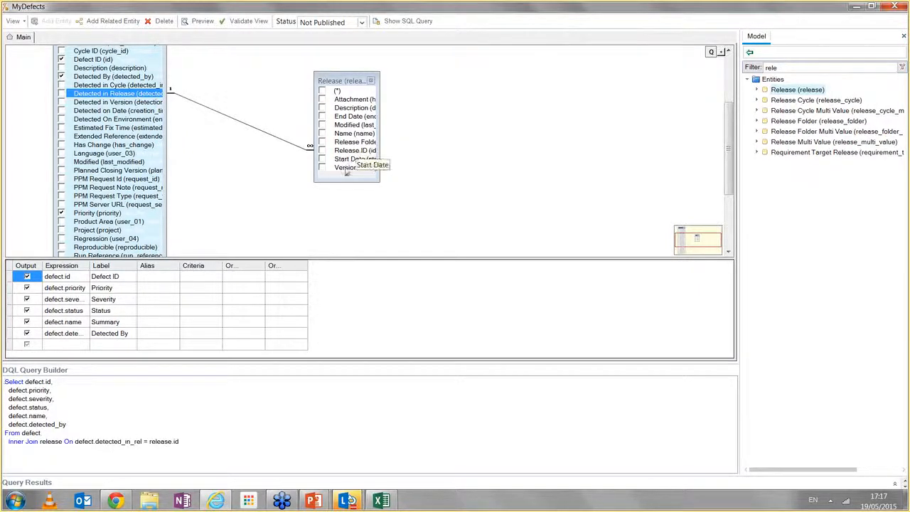
{"action": "left_click", "coordinate": [323, 133]}
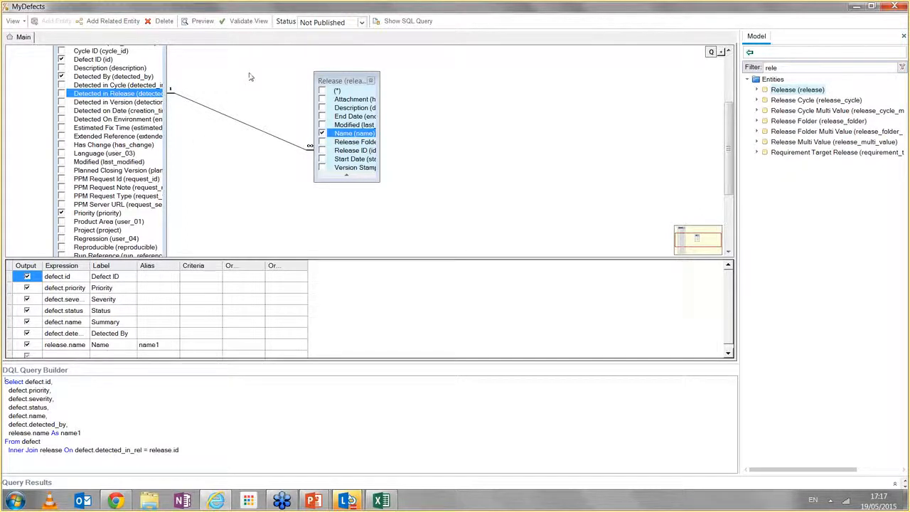
- Validate the MyDefects view and preview its query results, widening the release Name column and resizing the results pane to compare with the query
{"action": "left_click", "coordinate": [243, 21]}
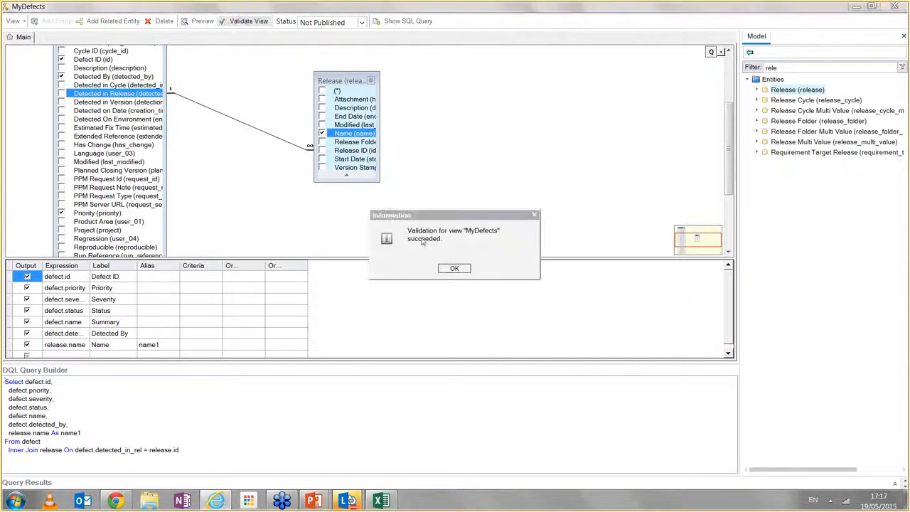
{"action": "left_click", "coordinate": [454, 269]}
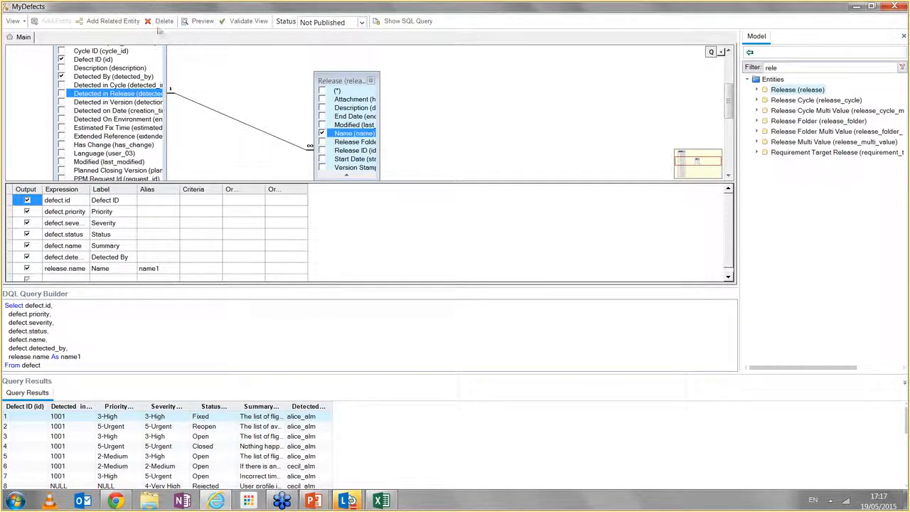
{"action": "left_click", "coordinate": [199, 22]}
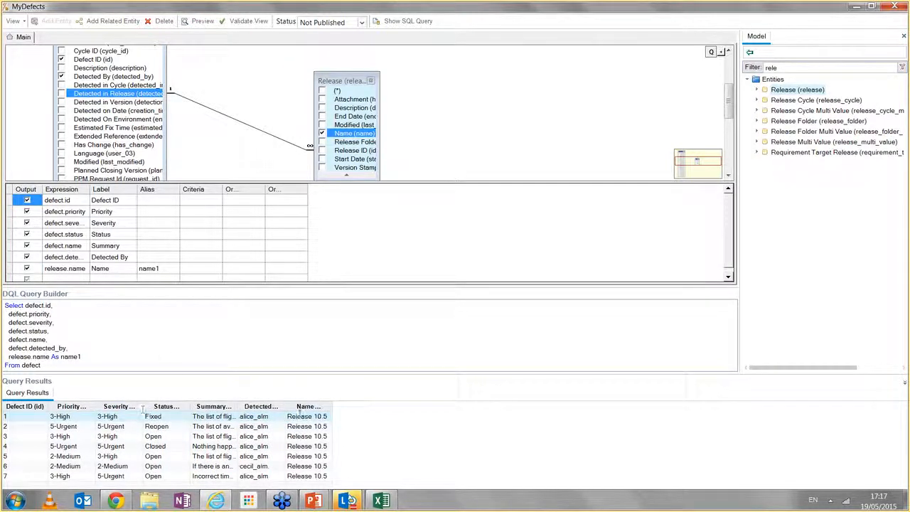
{"action": "left_click_drag", "start_coordinate": [329, 406], "coordinate": [351, 406]}
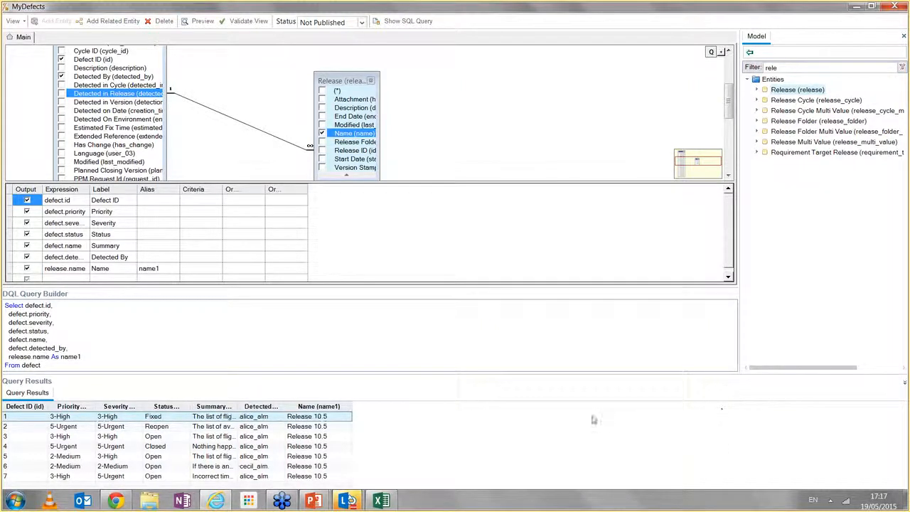
{"action": "left_click_drag", "start_coordinate": [357, 374], "coordinate": [358, 350]}
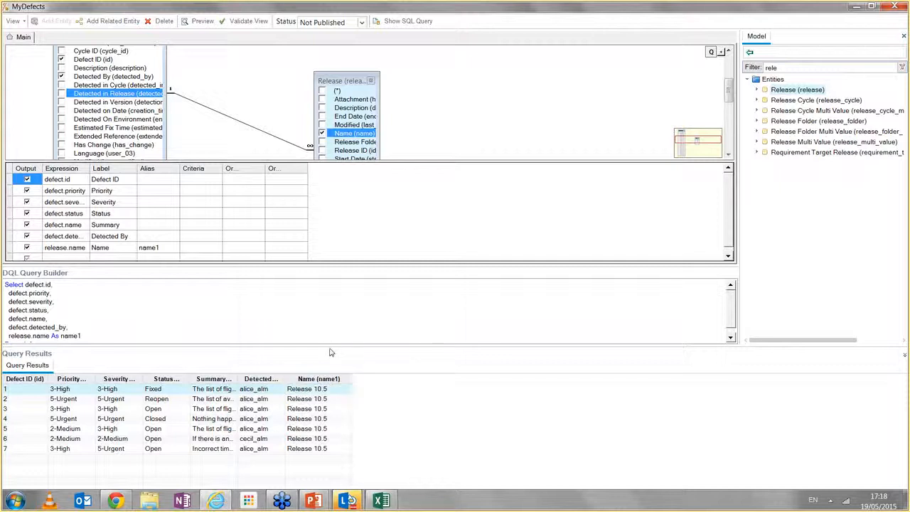
{"action": "left_click_drag", "start_coordinate": [331, 348], "coordinate": [330, 416]}
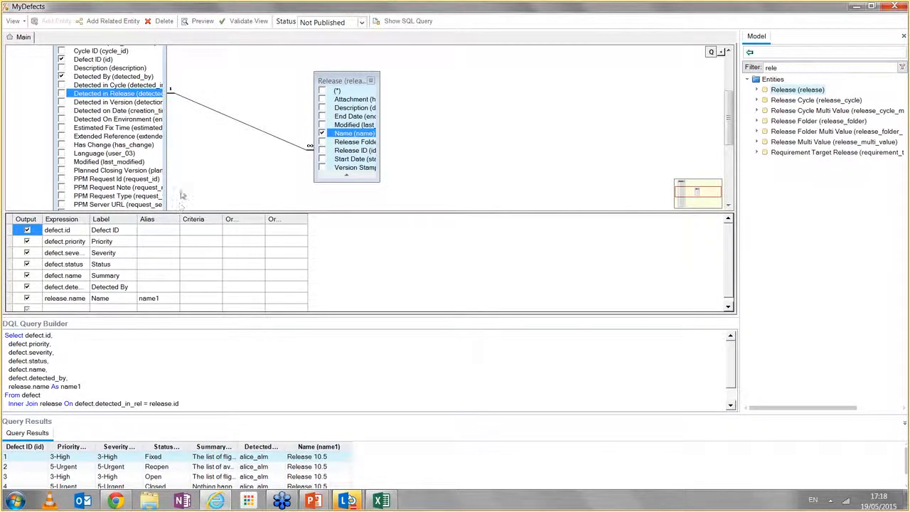
- Change the link between Defect and Release to a left join with Select All From Left
{"action": "double_click", "coordinate": [237, 123]}
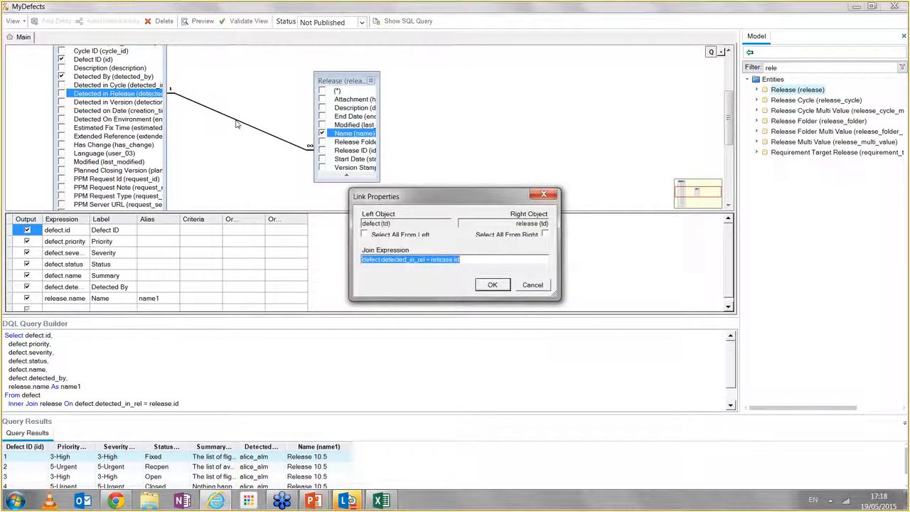
{"action": "left_click", "coordinate": [365, 235]}
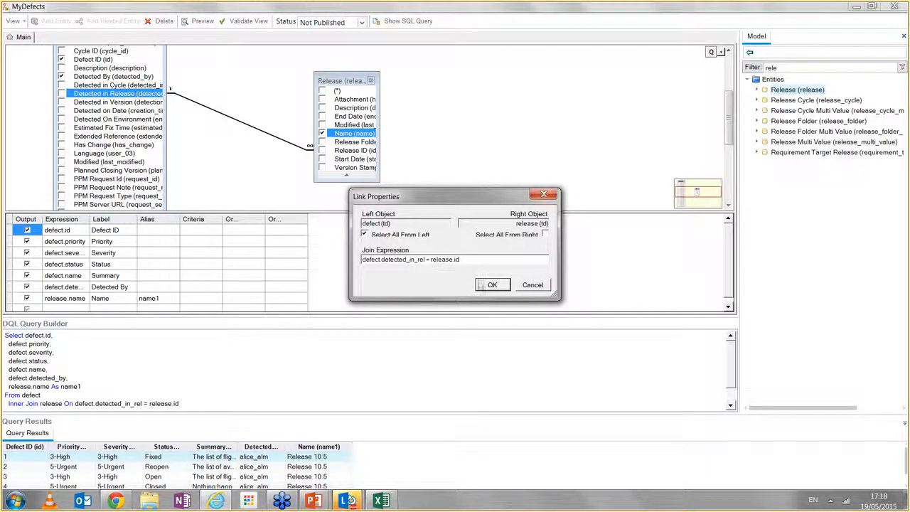
{"action": "left_click", "coordinate": [492, 285]}
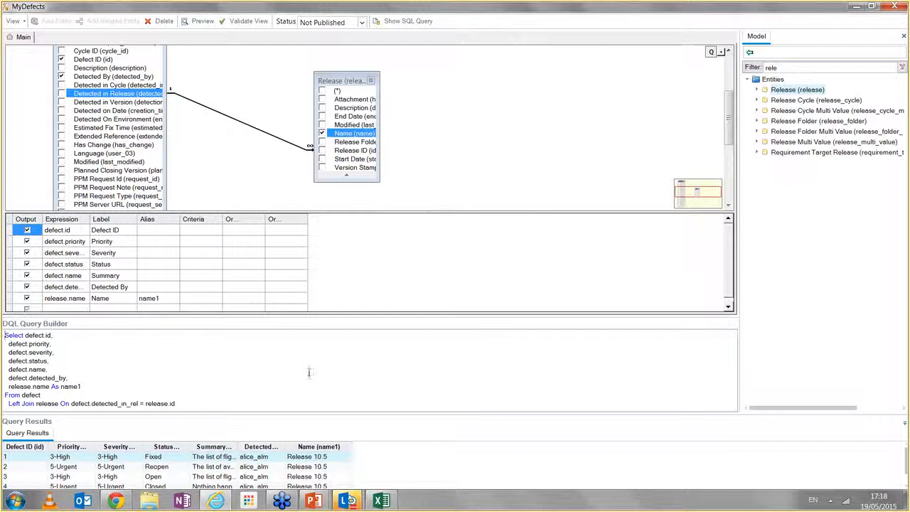
- Preview the left-joined query's results in an enlarged results pane, shrinking the pane when done
{"action": "left_click", "coordinate": [195, 22]}
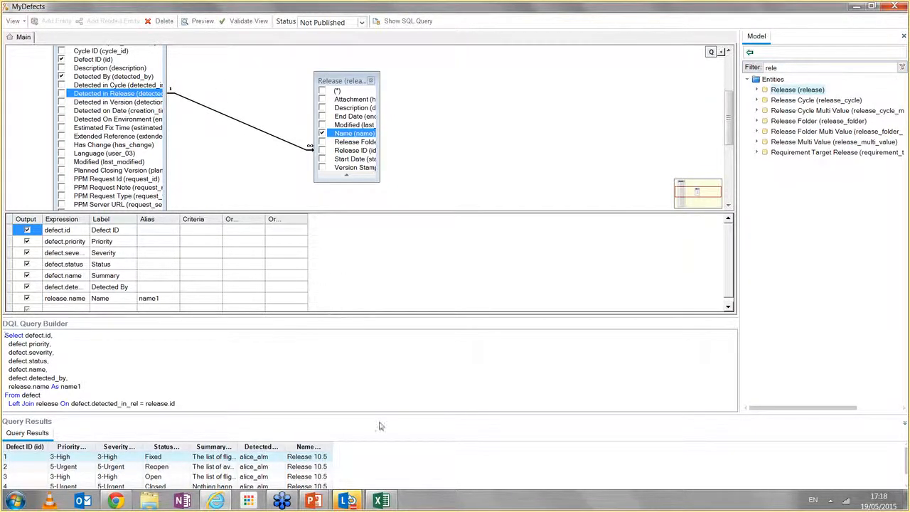
{"action": "left_click_drag", "start_coordinate": [376, 414], "coordinate": [391, 332]}
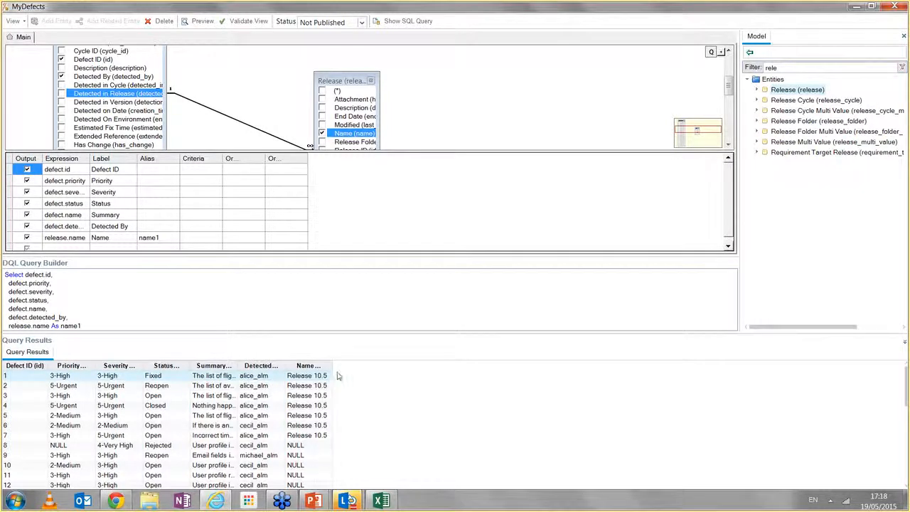
{"action": "left_click_drag", "start_coordinate": [350, 332], "coordinate": [321, 453]}
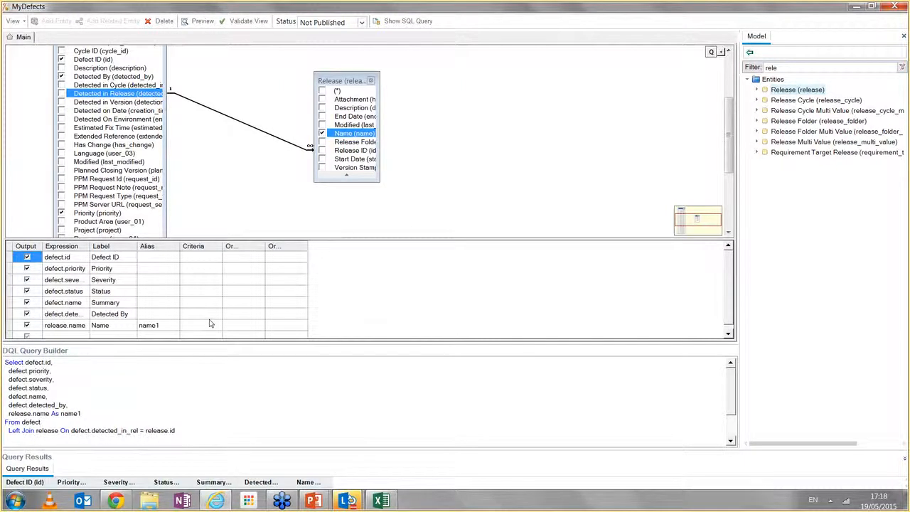
- Set the Severity criteria to 4-Very High or 5-Urgent and validate the MyDefects view
{"action": "left_click", "coordinate": [203, 279]}
{"action": "left_click", "coordinate": [216, 279]}
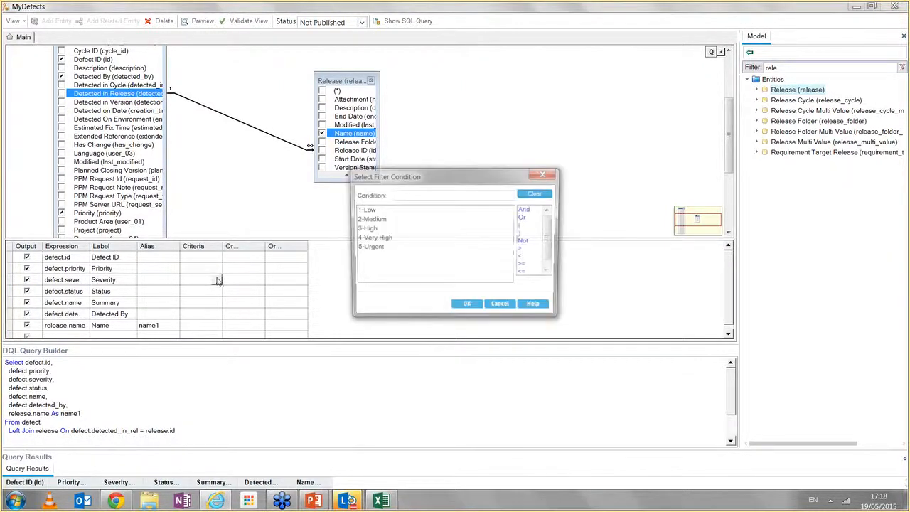
{"action": "double_click", "coordinate": [367, 238]}
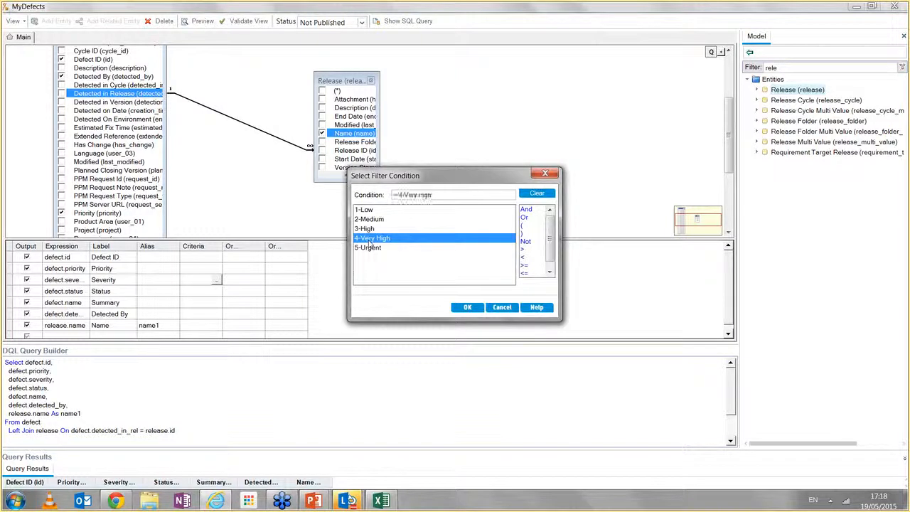
{"action": "left_click", "coordinate": [525, 218]}
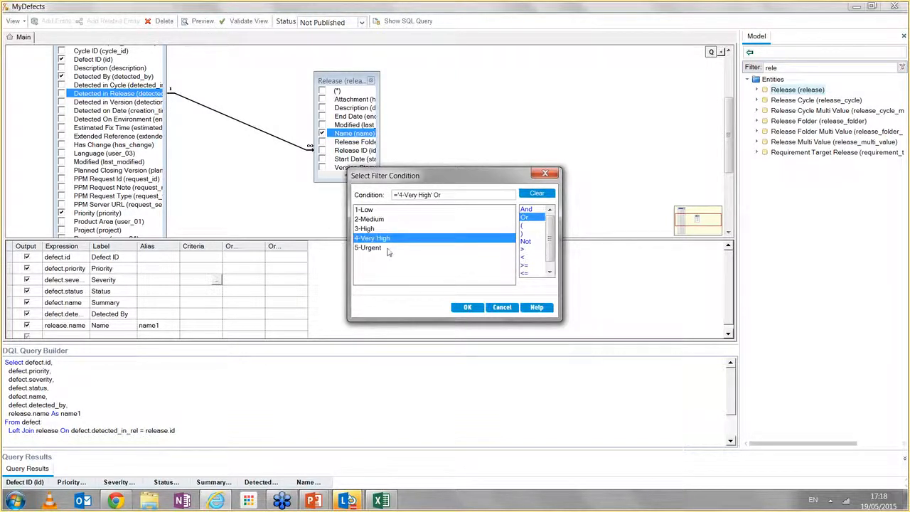
{"action": "double_click", "coordinate": [389, 249]}
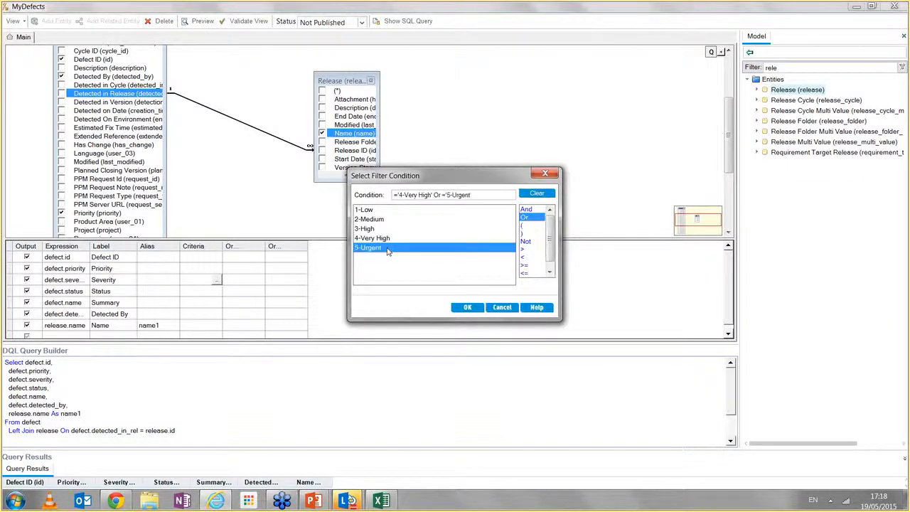
{"action": "left_click", "coordinate": [470, 310]}
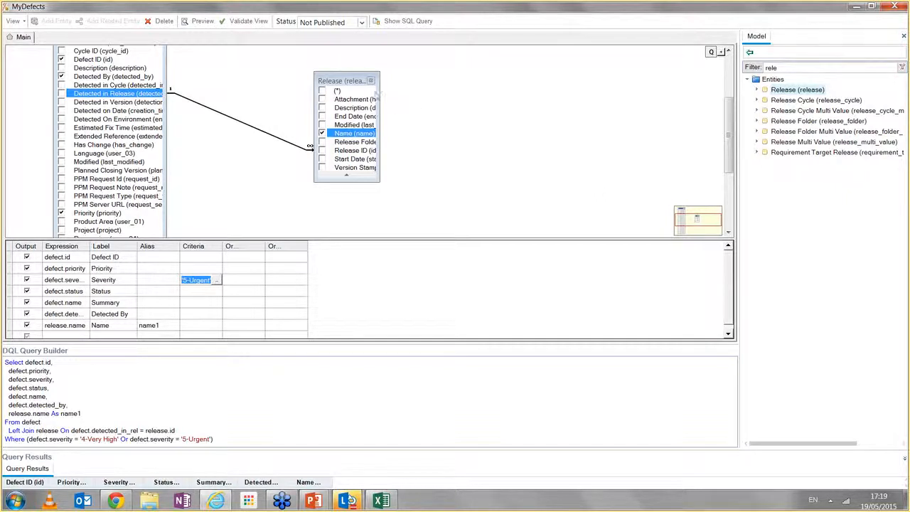
{"action": "left_click", "coordinate": [242, 22]}
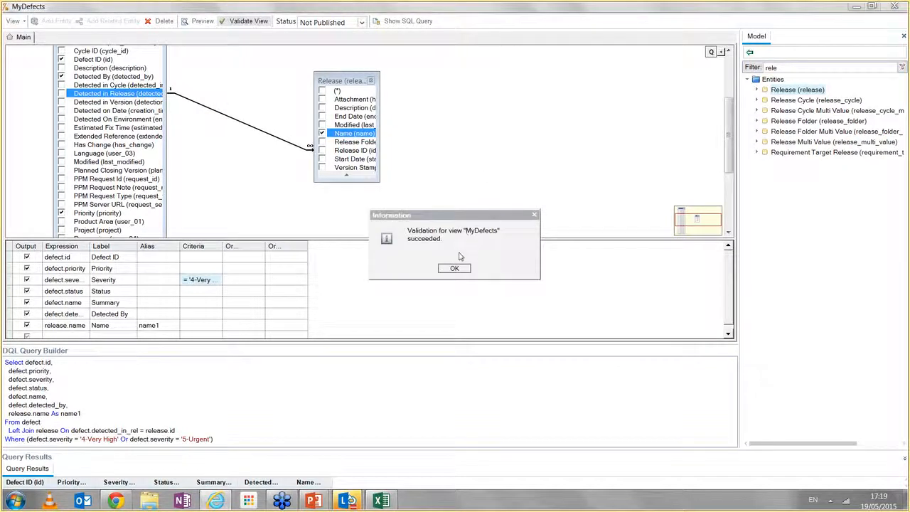
{"action": "left_click", "coordinate": [459, 274]}
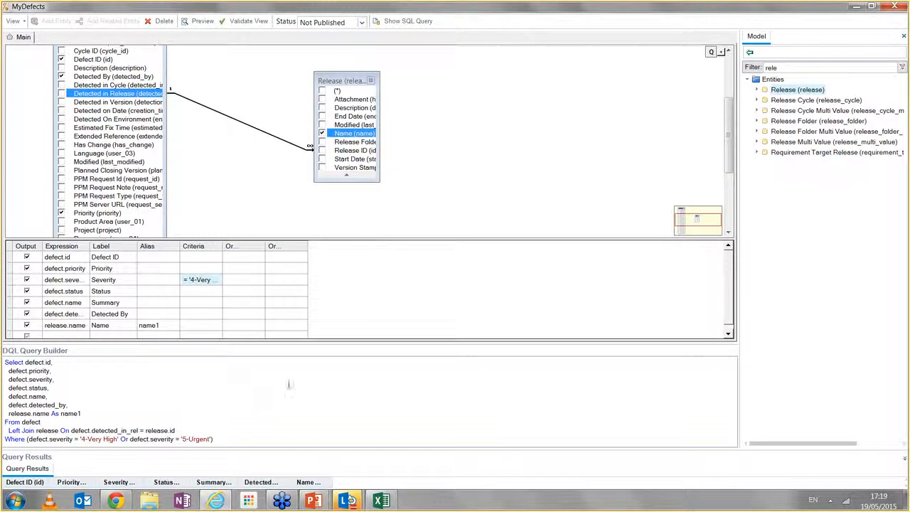
- Return the MyDefects designer to the Business Views page and set the view's status to Published
{"action": "left_click", "coordinate": [362, 23]}
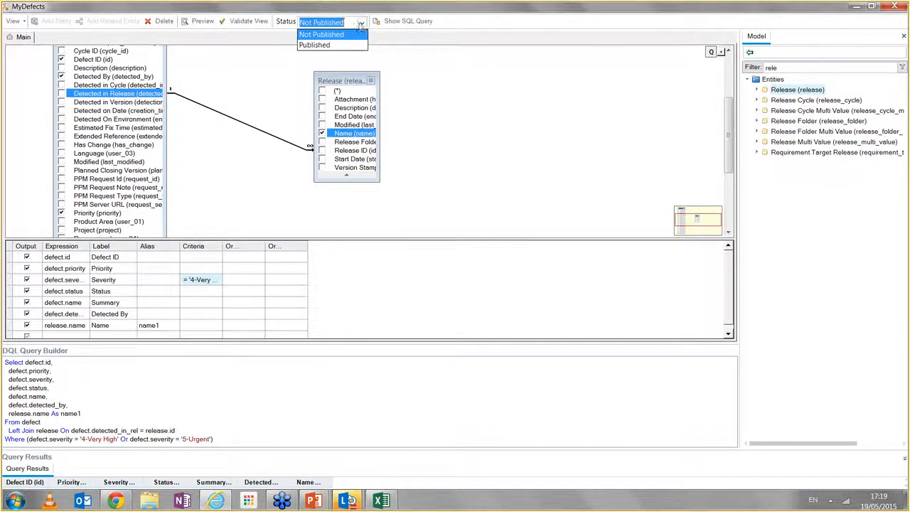
{"action": "left_click", "coordinate": [347, 22]}
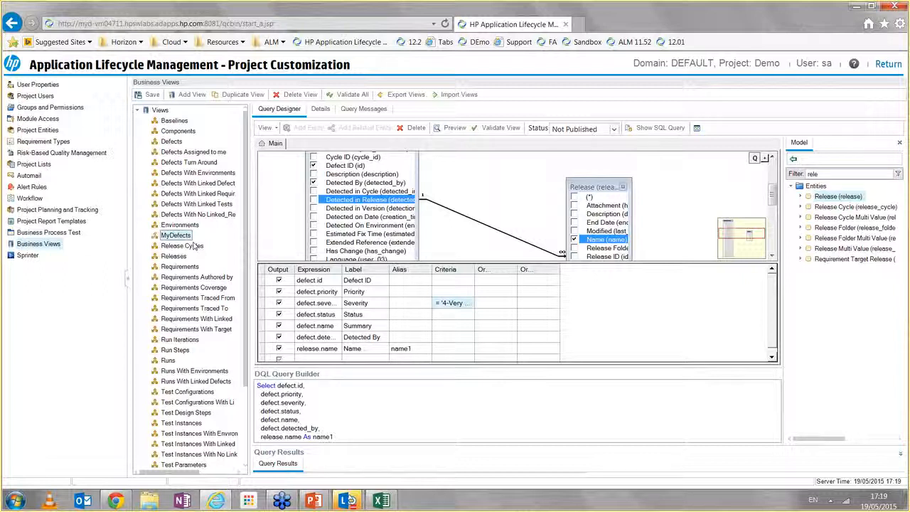
{"action": "left_click", "coordinate": [614, 129]}
{"action": "left_click", "coordinate": [593, 154]}
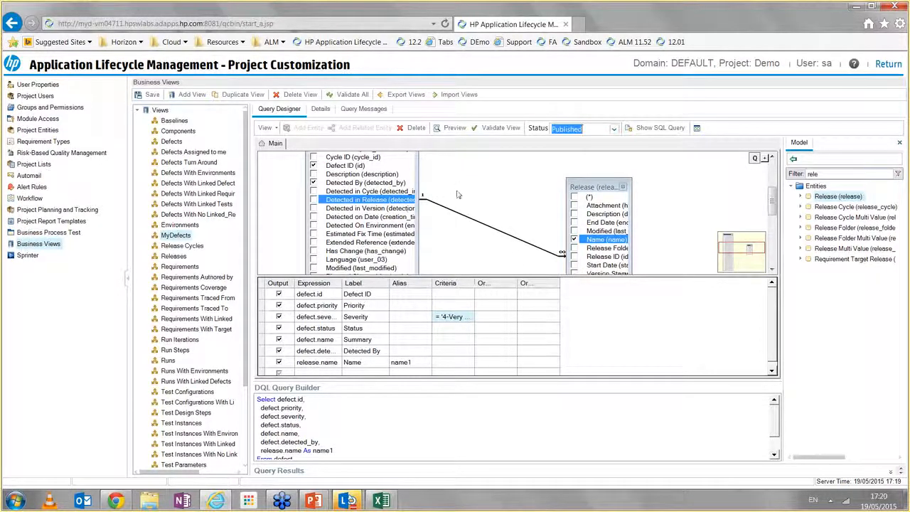
- Examine the SQL query generated for the MyDefects view from start to end, closing it when done
{"action": "left_click", "coordinate": [650, 129]}
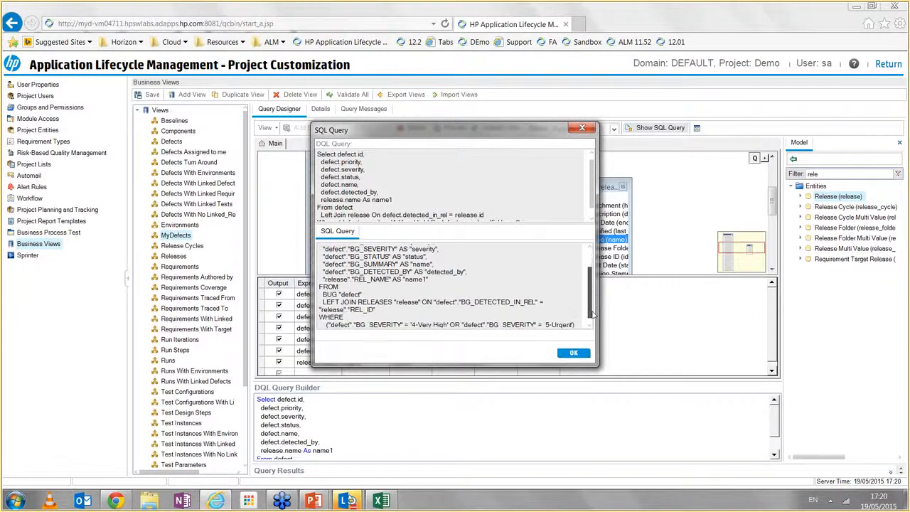
{"action": "scroll", "coordinate": [590, 306], "scroll_direction": "down", "scroll_amount": 1}
{"action": "scroll", "coordinate": [592, 313], "scroll_direction": "up", "scroll_amount": 1}
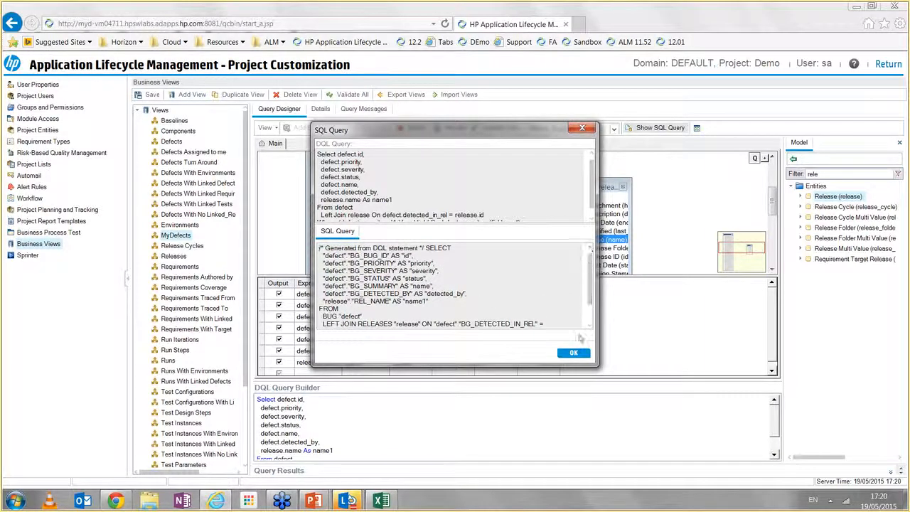
{"action": "left_click", "coordinate": [574, 353]}
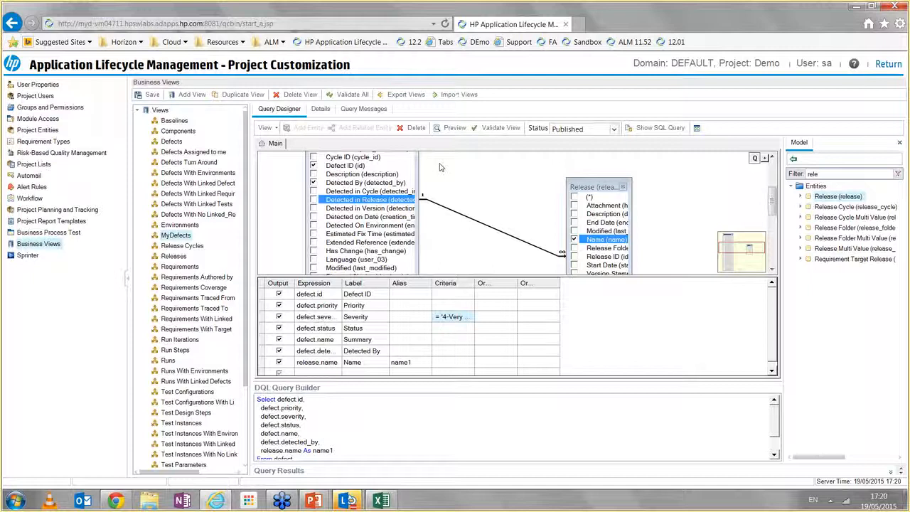
- Open the Defects Turn Around view and enlarge the DQL Query Builder pane to read its query
{"action": "left_click", "coordinate": [190, 165]}
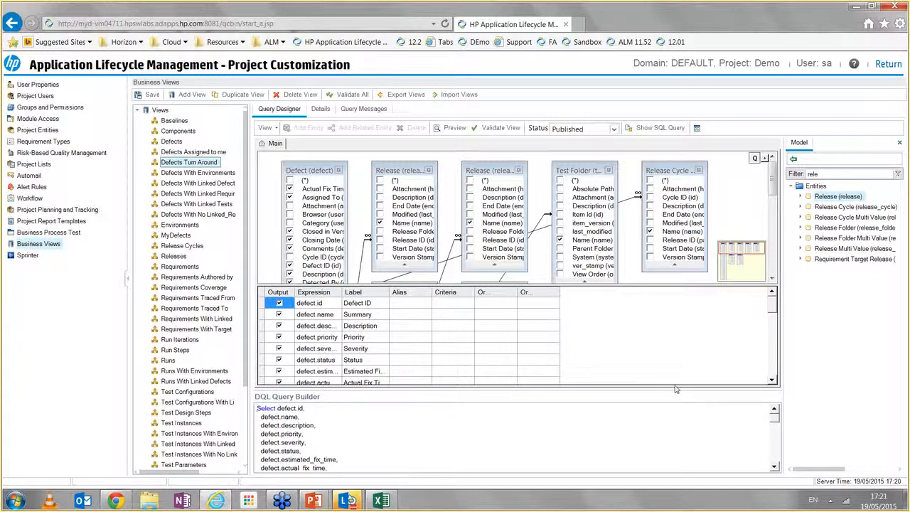
{"action": "left_click_drag", "start_coordinate": [671, 390], "coordinate": [671, 352]}
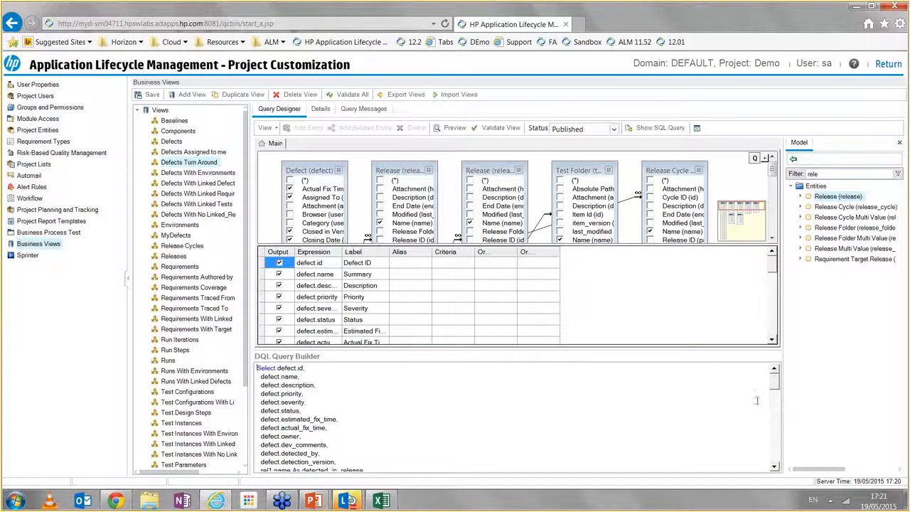
- Read the Defects Turn Around query down to its turn-around time expression and joins, and return from Project Customization to the project
{"action": "left_click_drag", "start_coordinate": [778, 380], "coordinate": [778, 438]}
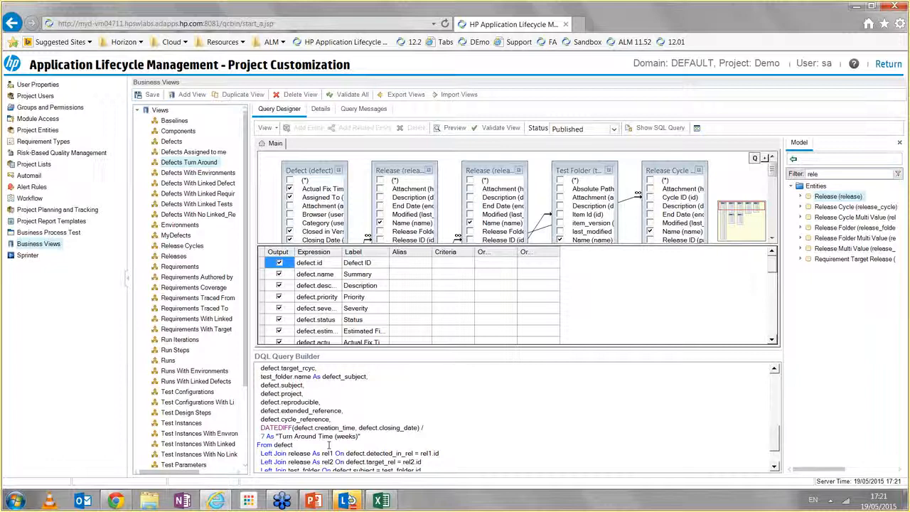
{"action": "left_click", "coordinate": [889, 64]}
{"action": "left_click", "coordinate": [470, 328]}
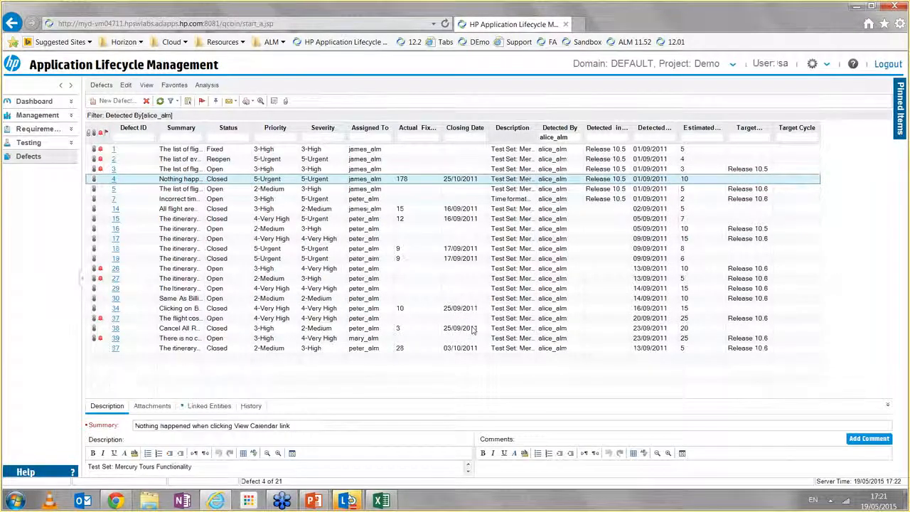
- Switch to the running PowerPoint slide show and advance to the "Business Views – What are they good for?" slide
{"action": "left_click", "coordinate": [313, 501]}
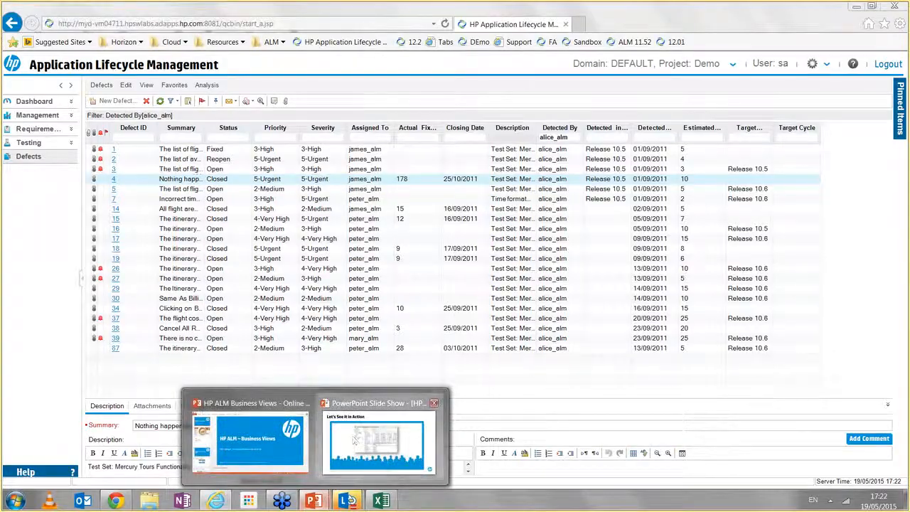
{"action": "left_click", "coordinate": [379, 441]}
{"action": "left_click", "coordinate": [379, 441]}
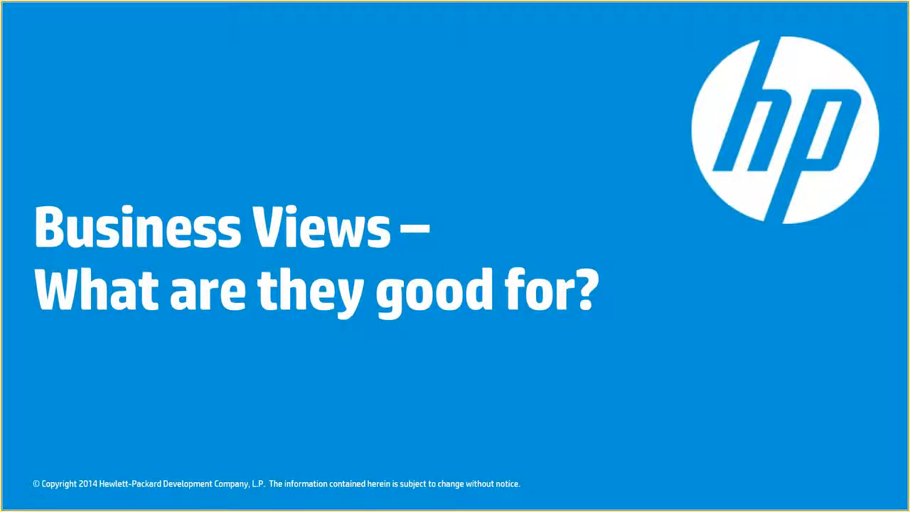
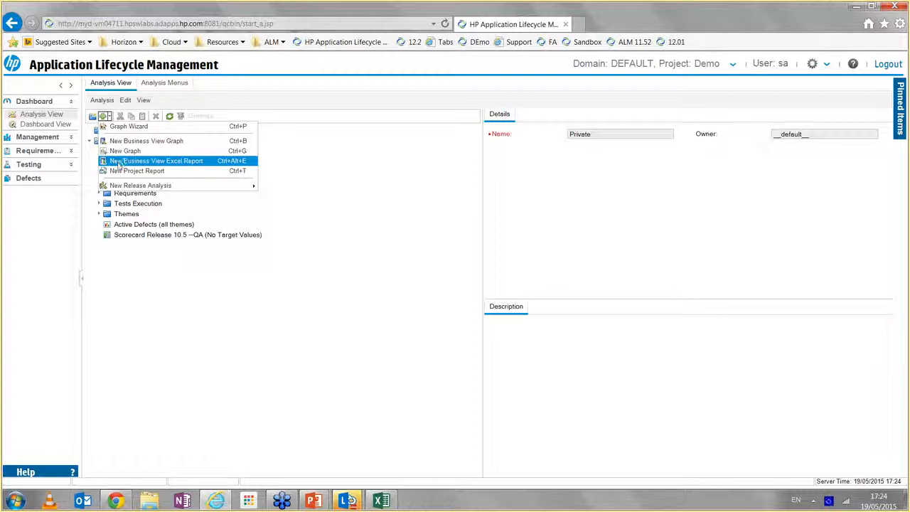
{"action": "mouse_move", "coordinate": [151, 185]}
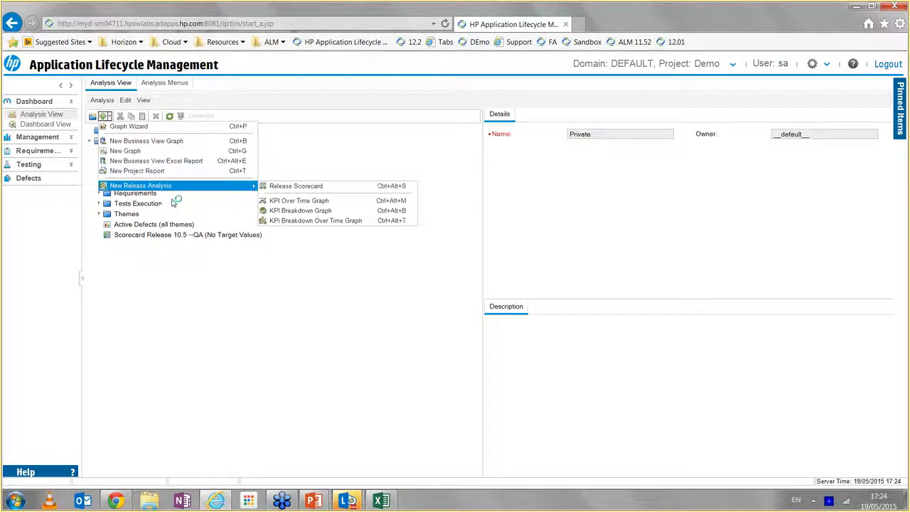
{"action": "left_click", "coordinate": [329, 290]}
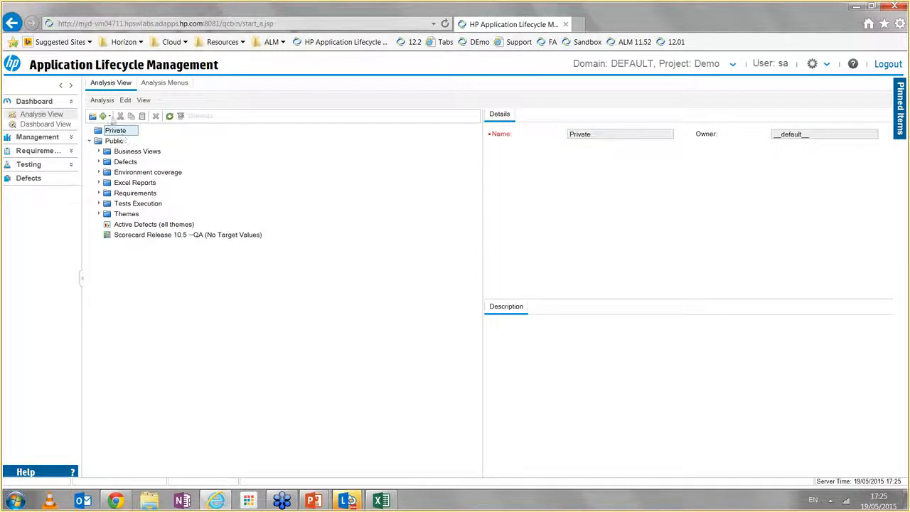
- Create a business view graph named Defects Turn Around in the Private folder
{"action": "left_click", "coordinate": [106, 116]}
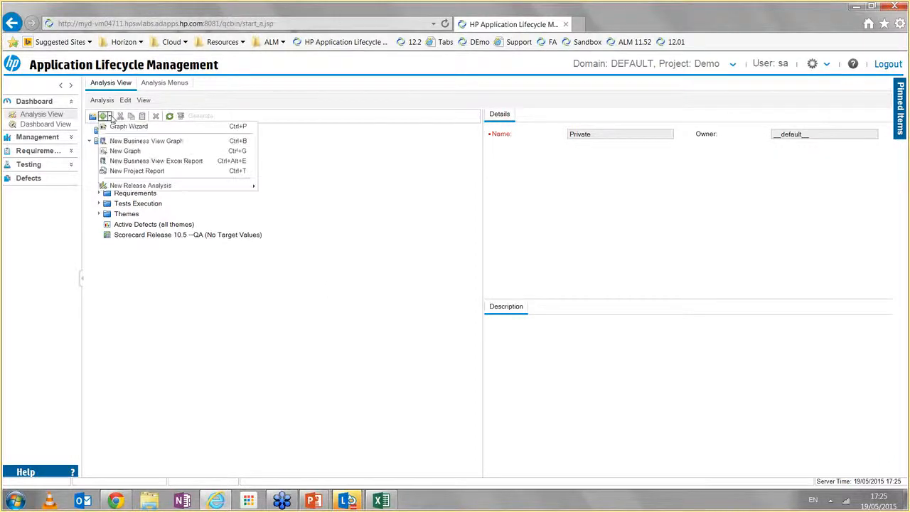
{"action": "left_click", "coordinate": [114, 141]}
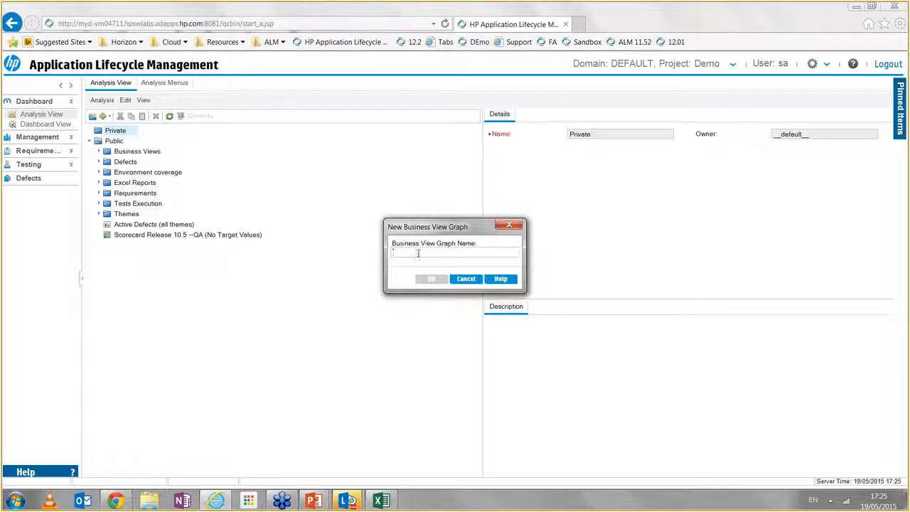
{"action": "type", "text": "Defects"}
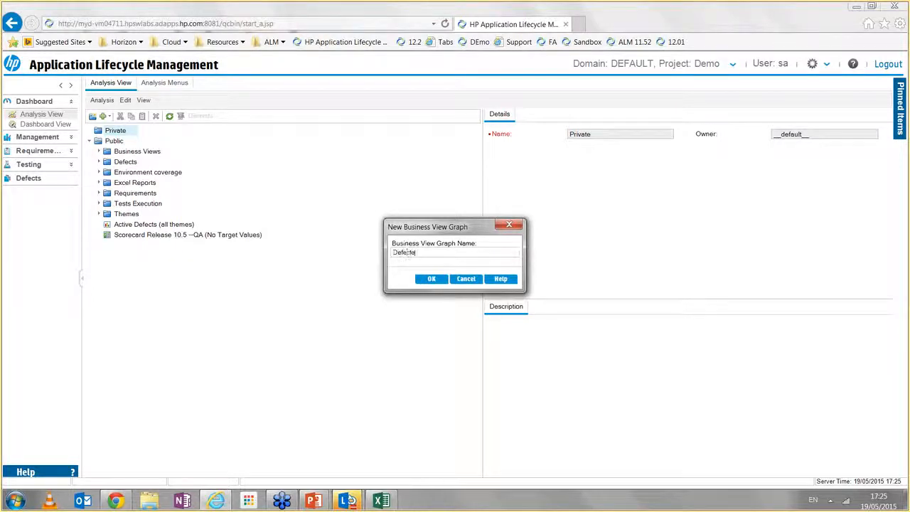
{"action": "type", "text": " Turi Around"}
{"action": "left_click", "coordinate": [432, 278]}
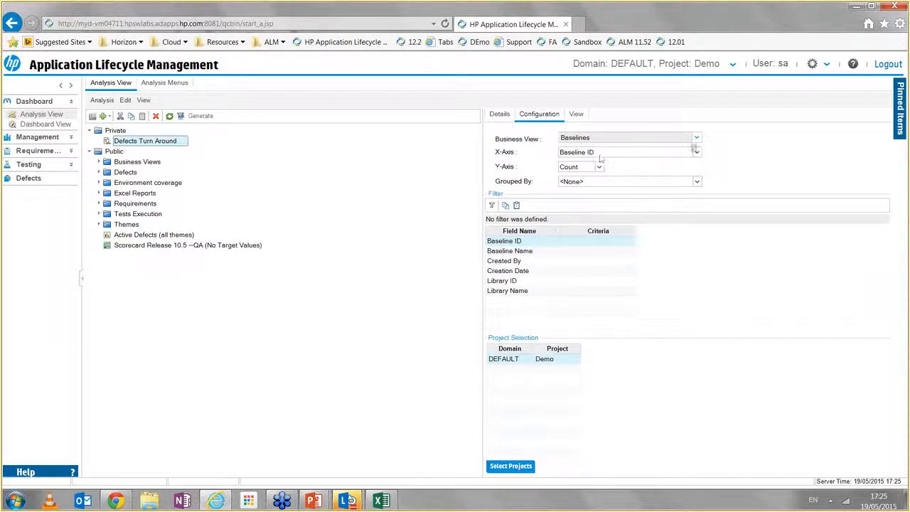
- Base the new graph on the Defects Turn Around business view
{"action": "left_click", "coordinate": [697, 139]}
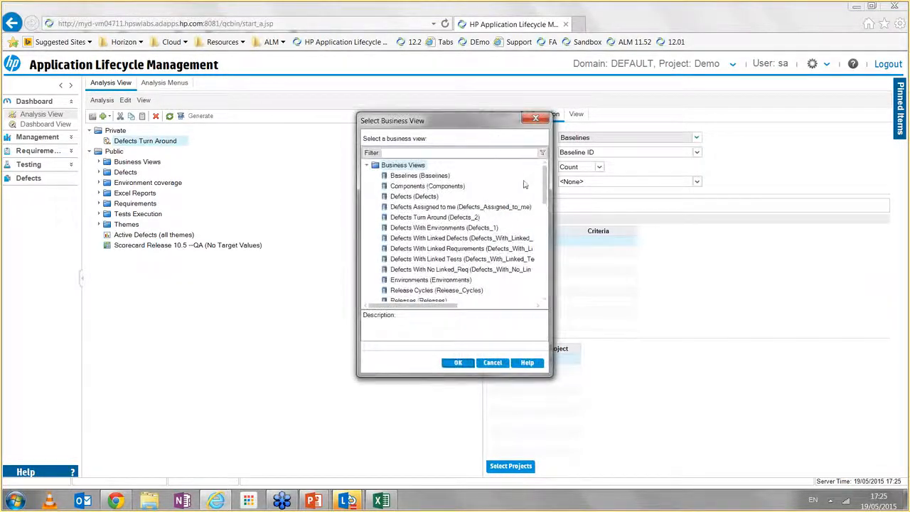
{"action": "left_click", "coordinate": [445, 219]}
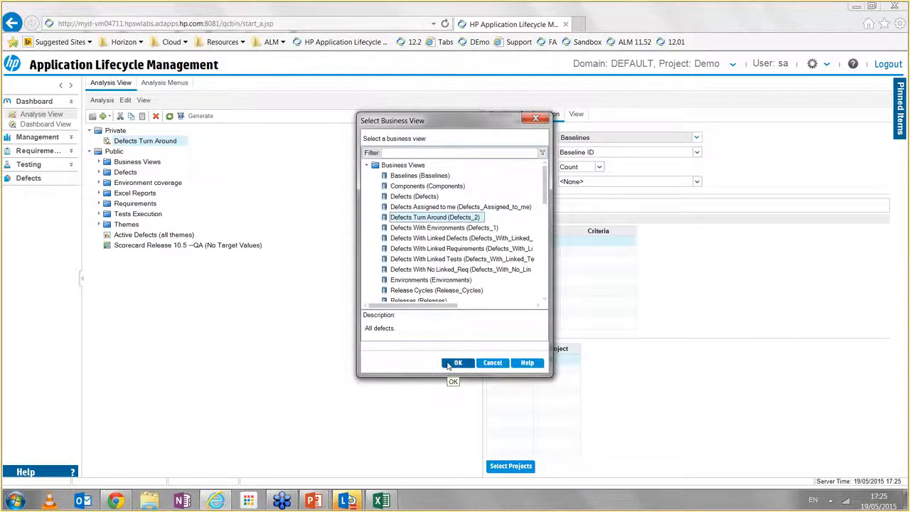
{"action": "left_click", "coordinate": [455, 363]}
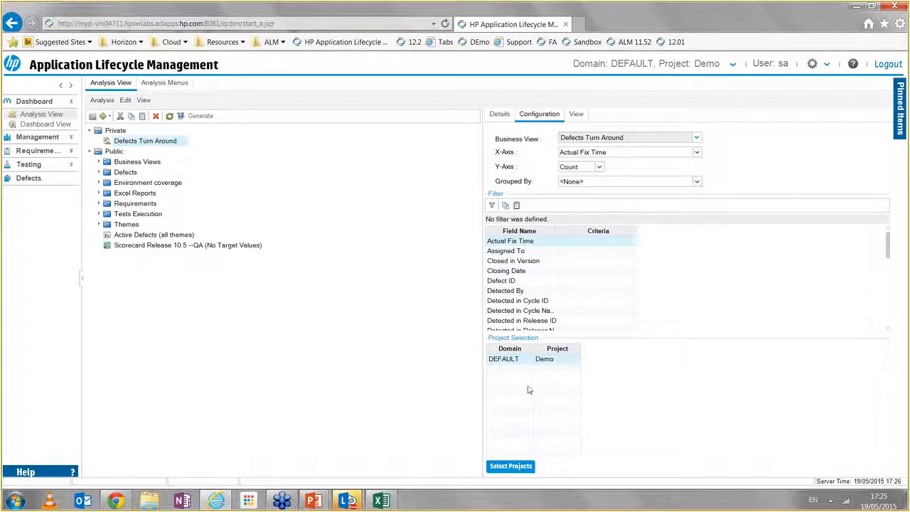
- Set the graph's X-axis to Turn Around Time (weeks) and display the resulting chart
{"action": "left_click", "coordinate": [696, 155]}
{"action": "left_click_drag", "start_coordinate": [700, 167], "coordinate": [702, 214]}
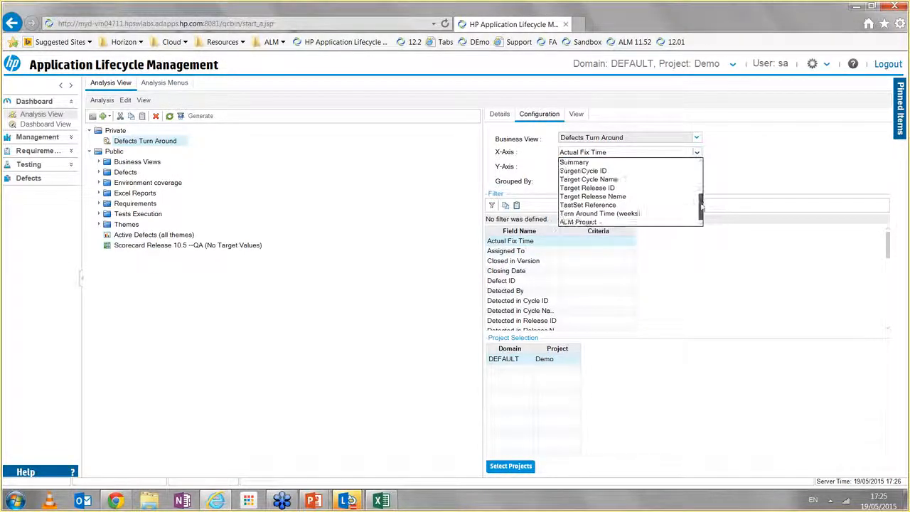
{"action": "left_click", "coordinate": [630, 200]}
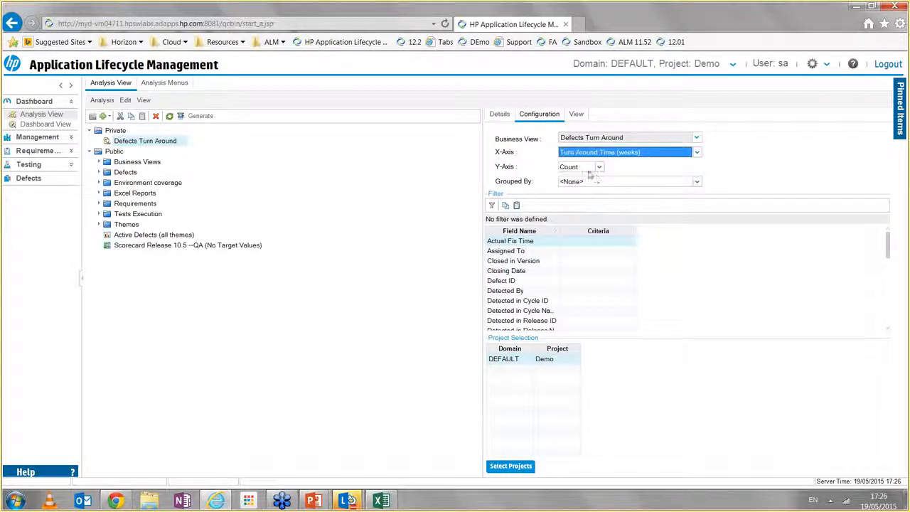
{"action": "left_click", "coordinate": [577, 115]}
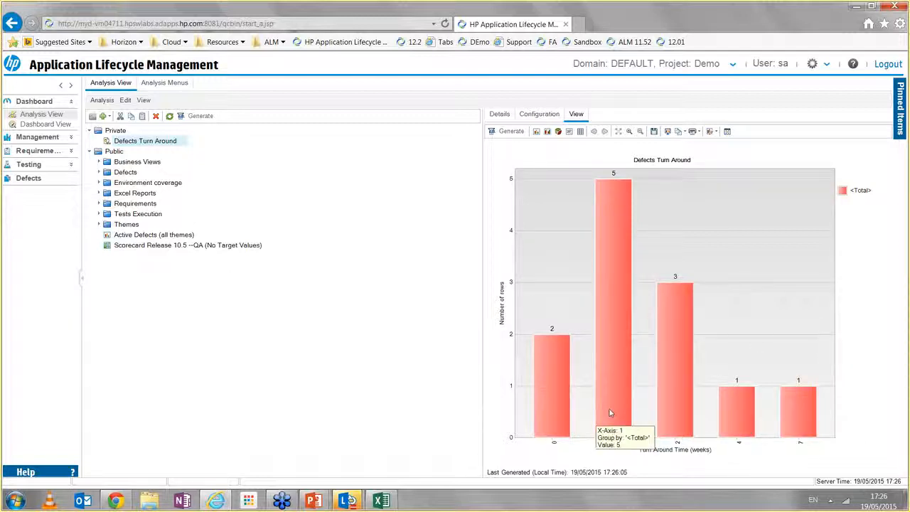
{"action": "mouse_move", "coordinate": [601, 350]}
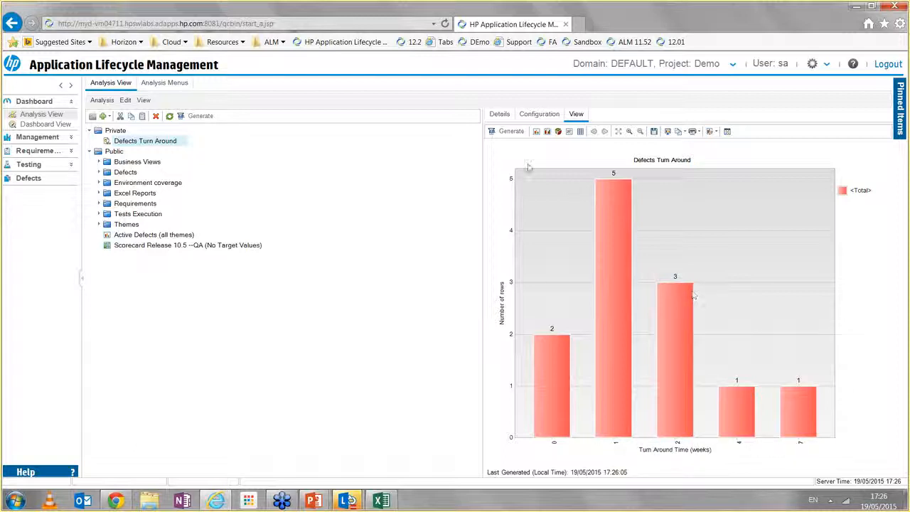
- Group the Defects Turn Around graph by Severity and display the chart again
{"action": "left_click", "coordinate": [541, 117]}
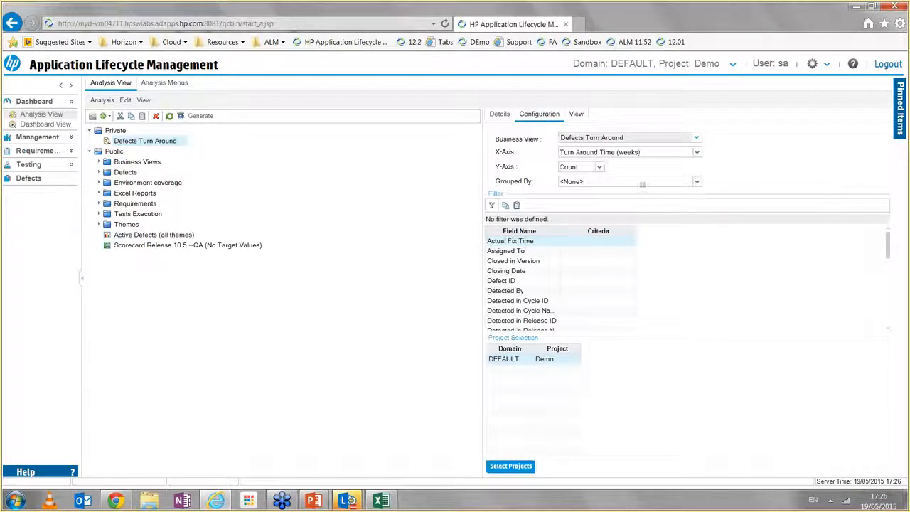
{"action": "left_click", "coordinate": [696, 182]}
{"action": "mouse_move", "coordinate": [704, 212]}
{"action": "left_mouse_down"}
{"action": "mouse_move", "coordinate": [703, 249]}
{"action": "mouse_move", "coordinate": [702, 229]}
{"action": "left_mouse_up"}
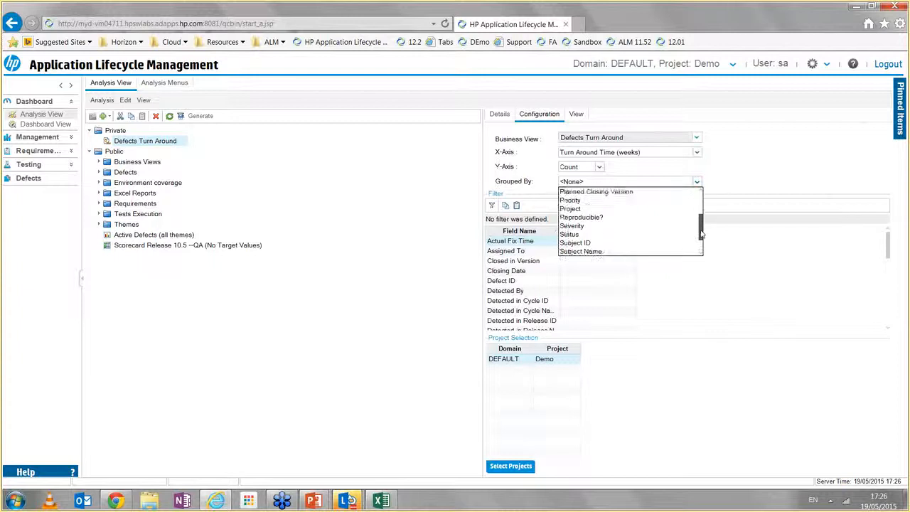
{"action": "left_click", "coordinate": [626, 226]}
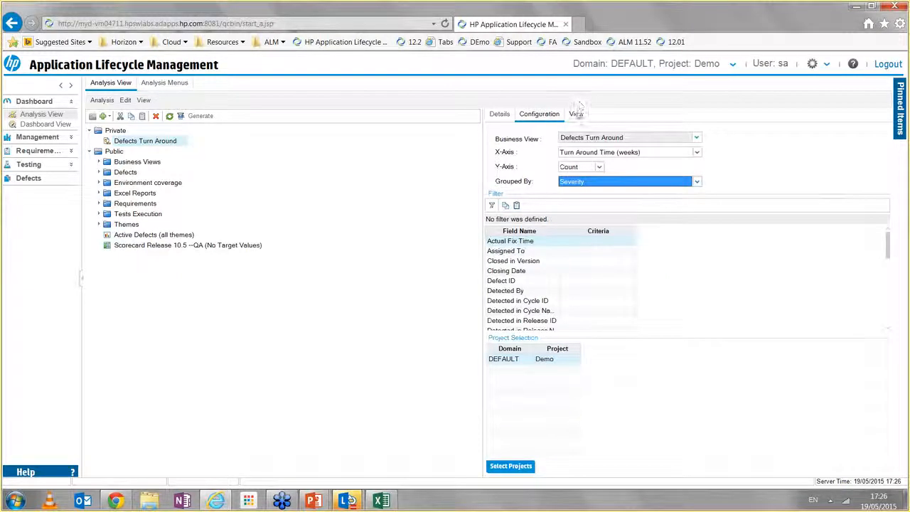
{"action": "left_click", "coordinate": [577, 113]}
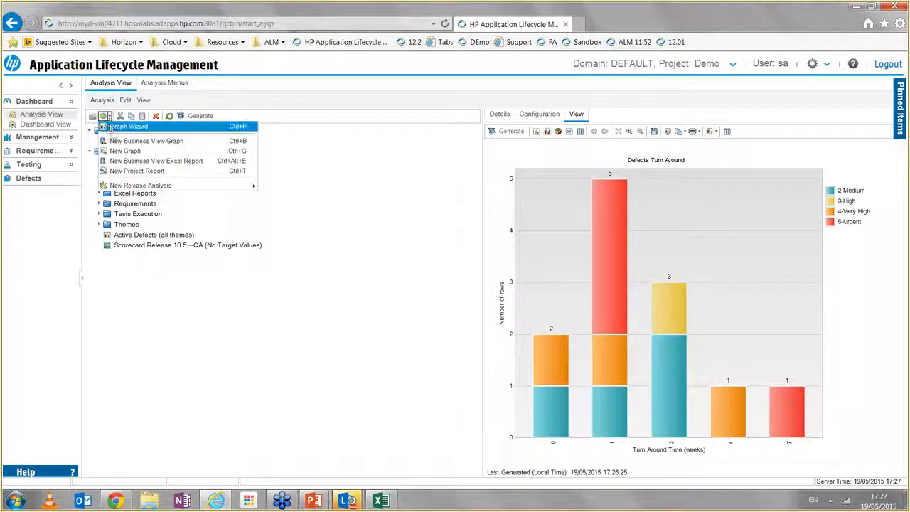
- Create a business view Excel report named New in the Private folder
{"action": "left_click", "coordinate": [115, 162]}
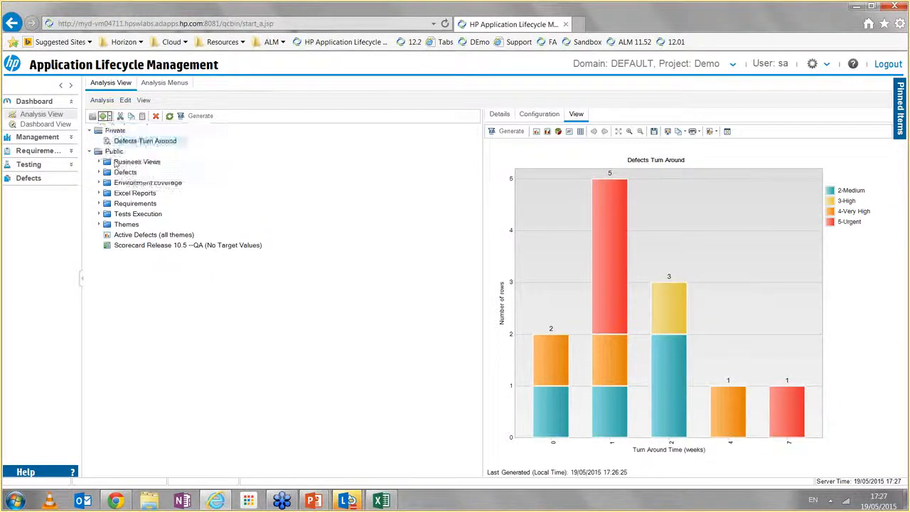
{"action": "type", "text": "New"}
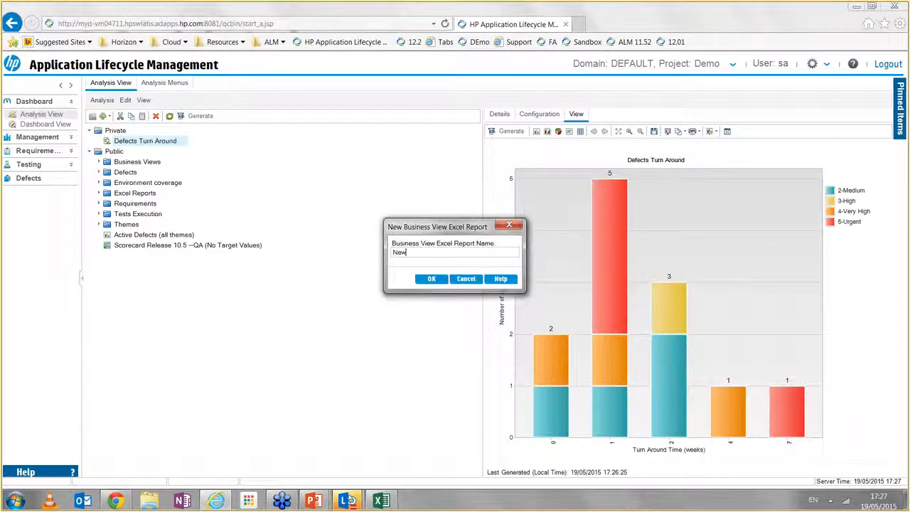
{"action": "key", "text": "Return"}
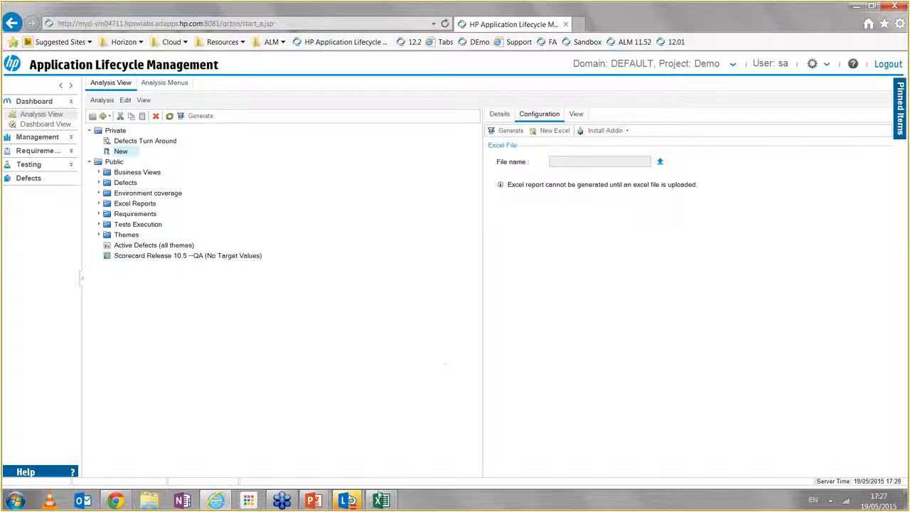
- Switch to Excel and log in to the HP ALM server through the add-in, using domain DEFAULT and project Demo
{"action": "left_click", "coordinate": [380, 501]}
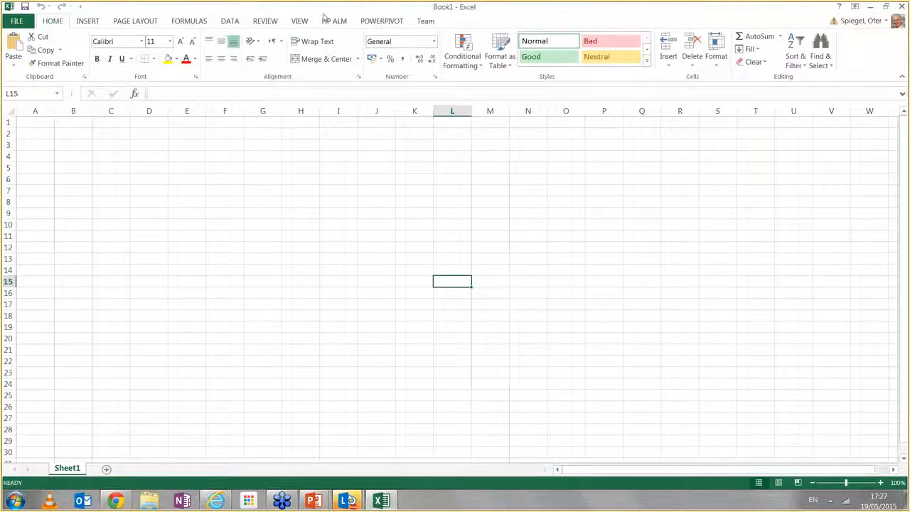
{"action": "left_click", "coordinate": [331, 22]}
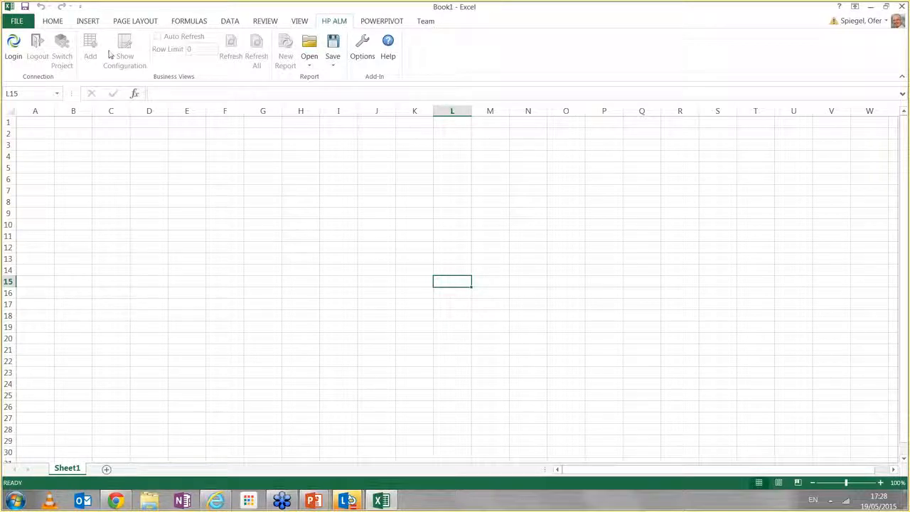
{"action": "left_click", "coordinate": [12, 51]}
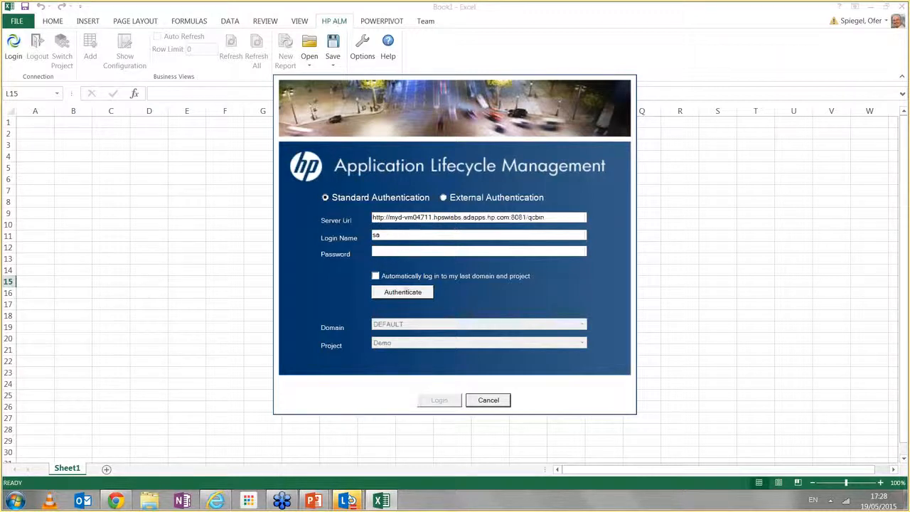
{"action": "left_click", "coordinate": [403, 292]}
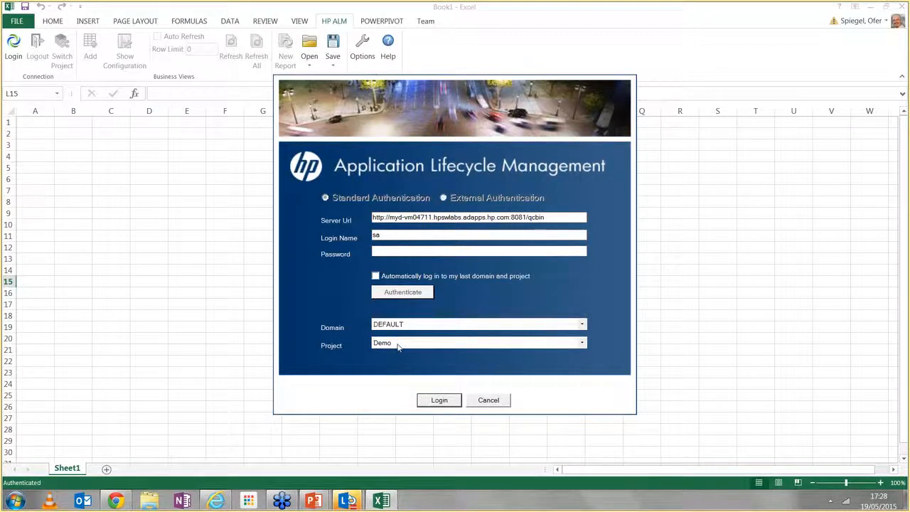
{"action": "left_click", "coordinate": [437, 402]}
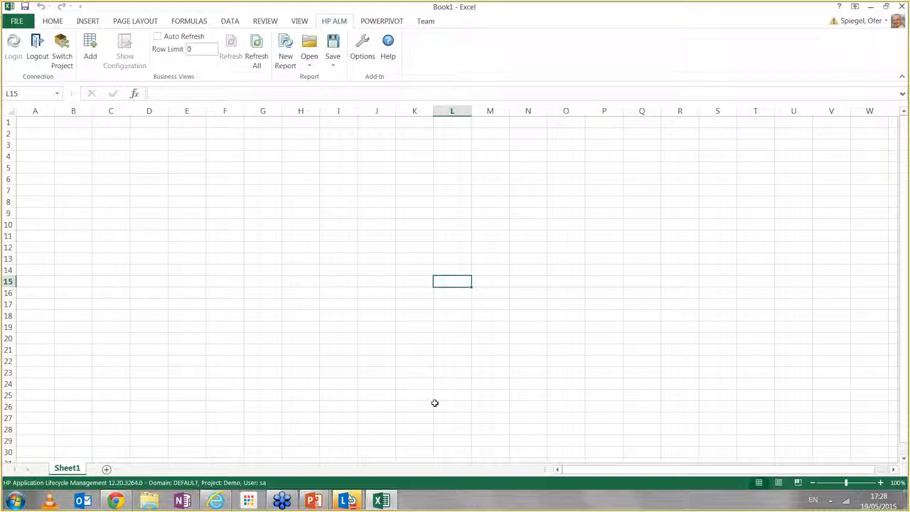
- Add a report worksheet based on the Defects business view to the workbook
{"action": "left_click", "coordinate": [91, 52]}
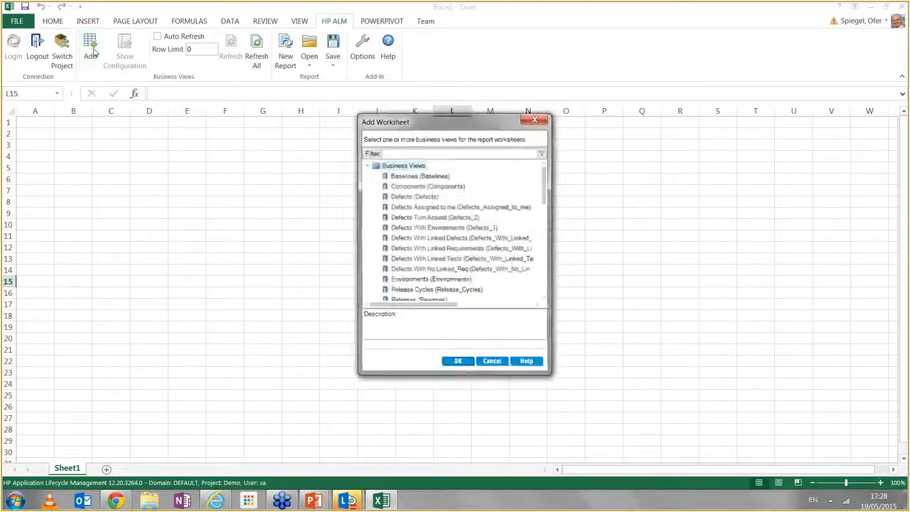
{"action": "mouse_move", "coordinate": [548, 184]}
{"action": "left_mouse_down"}
{"action": "mouse_move", "coordinate": [548, 225]}
{"action": "mouse_move", "coordinate": [544, 166]}
{"action": "mouse_move", "coordinate": [547, 234]}
{"action": "mouse_move", "coordinate": [546, 170]}
{"action": "left_mouse_up"}
{"action": "left_click", "coordinate": [424, 198]}
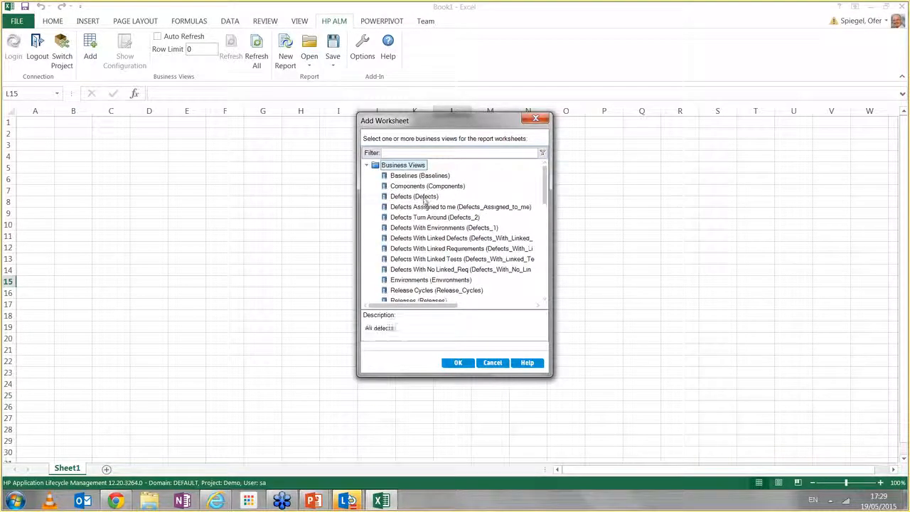
{"action": "left_click", "coordinate": [461, 365]}
{"action": "left_click", "coordinate": [423, 276]}
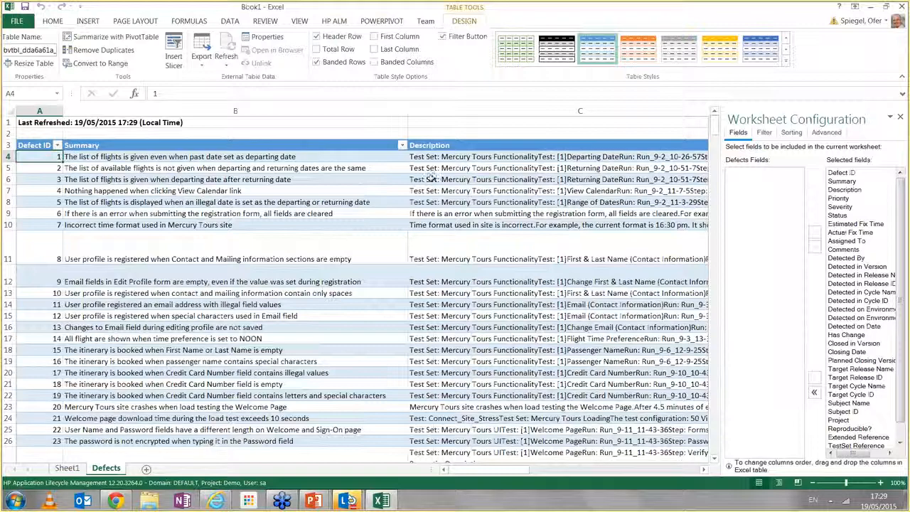
{"action": "mouse_move", "coordinate": [494, 472]}
{"action": "left_mouse_down"}
{"action": "mouse_move", "coordinate": [596, 479]}
{"action": "mouse_move", "coordinate": [483, 470]}
{"action": "left_mouse_up"}
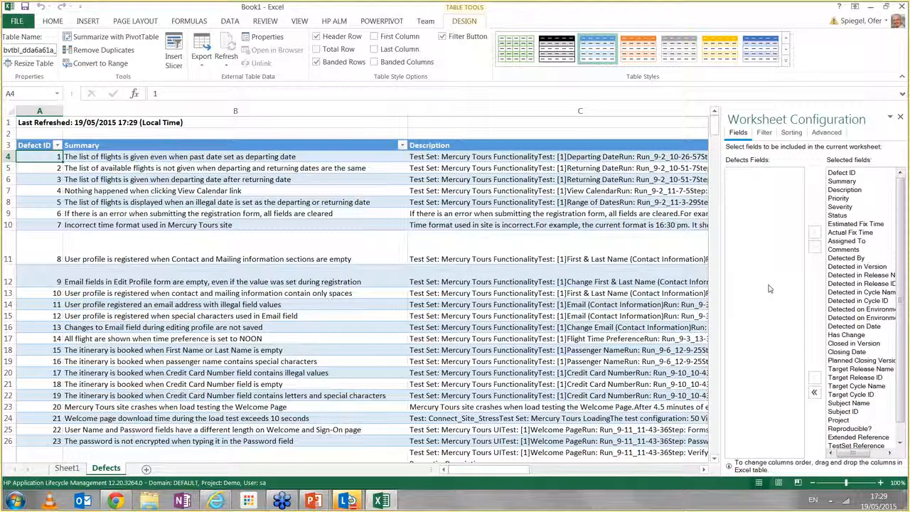
- Limit the worksheet fields to Defect ID, Summary, Priority, Severity, Status, Assigned To and Detected By, and refresh the data
{"action": "left_click", "coordinate": [815, 393]}
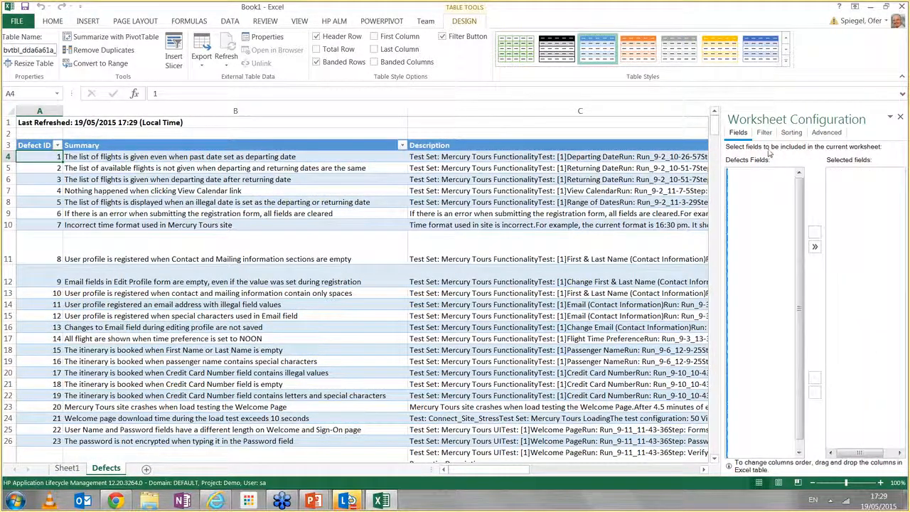
{"action": "double_click", "coordinate": [741, 173]}
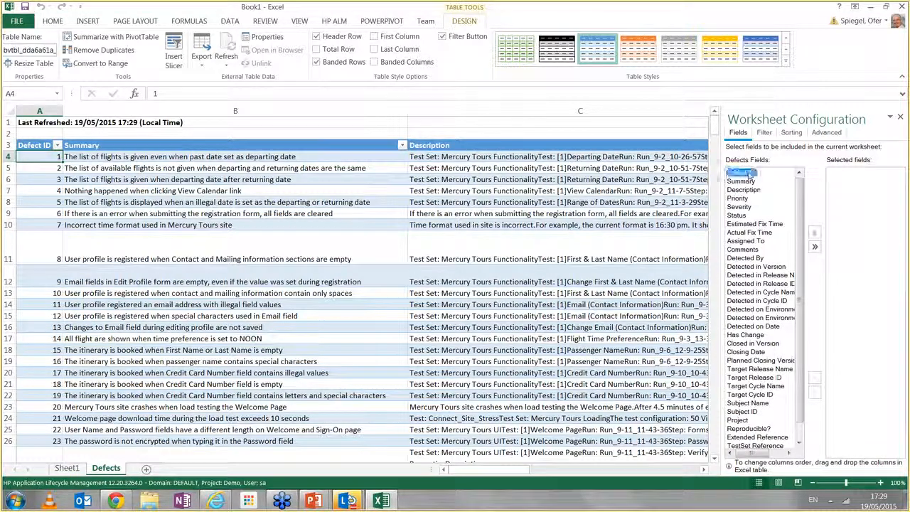
{"action": "double_click", "coordinate": [743, 173]}
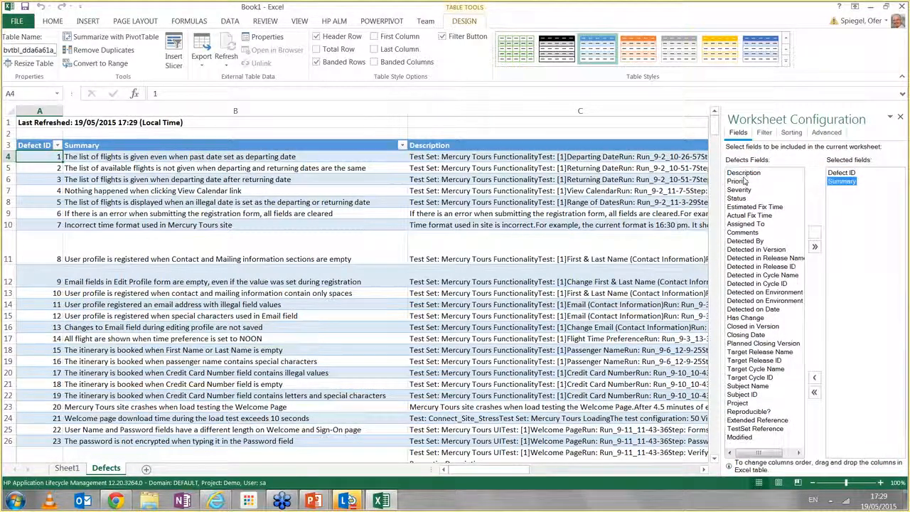
{"action": "double_click", "coordinate": [739, 182]}
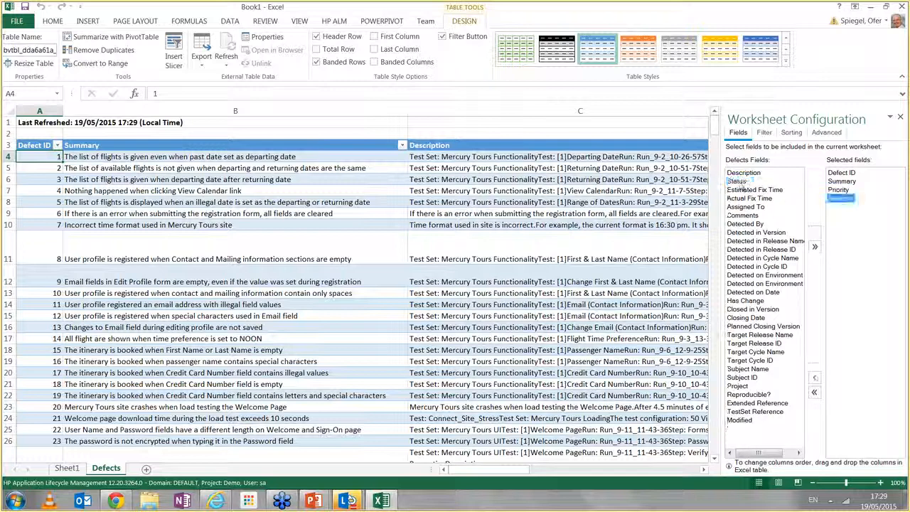
{"action": "double_click", "coordinate": [740, 182]}
{"action": "double_click", "coordinate": [739, 182]}
{"action": "double_click", "coordinate": [741, 199]}
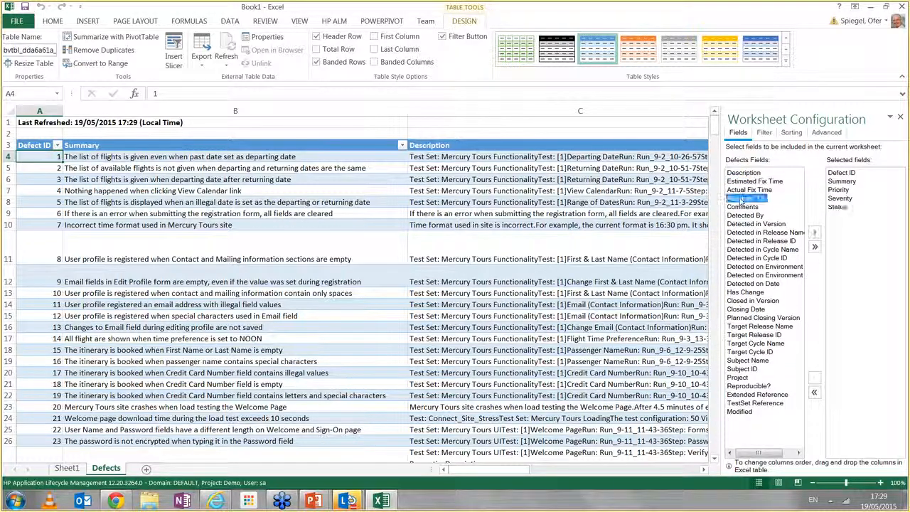
{"action": "double_click", "coordinate": [741, 208]}
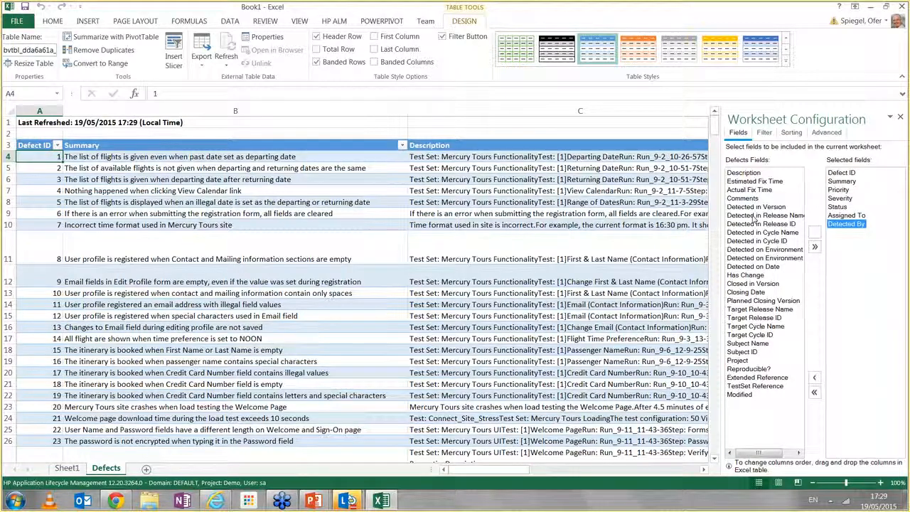
{"action": "left_click", "coordinate": [332, 21]}
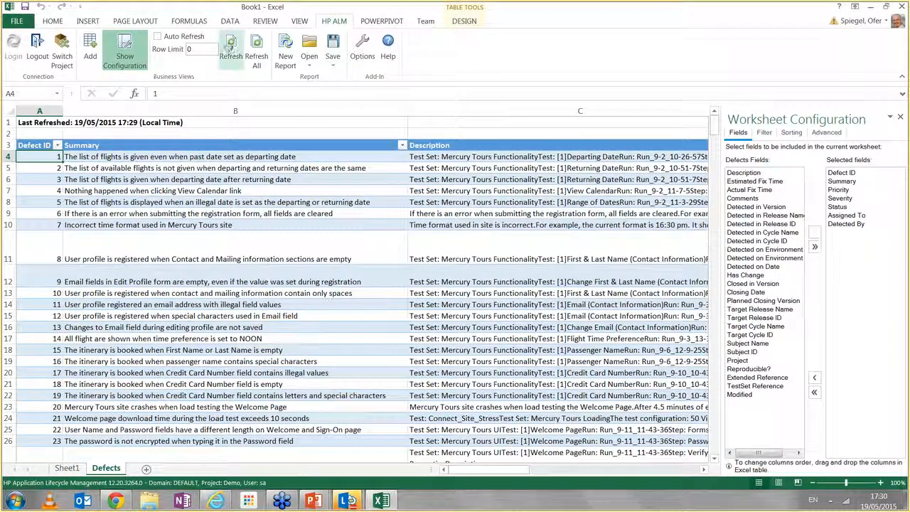
{"action": "left_click", "coordinate": [230, 43]}
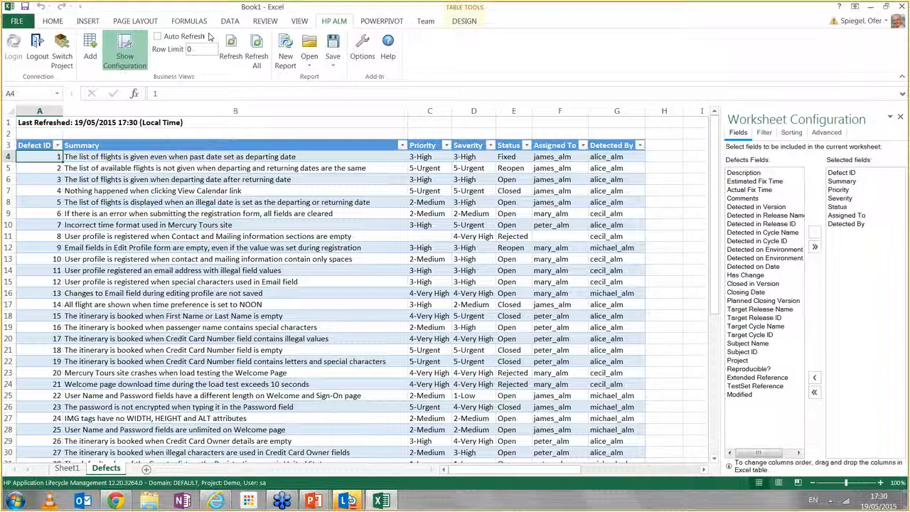
- Turn on Auto Refresh and filter the Defects worksheet by Severity 5-Urgent
{"action": "left_click", "coordinate": [157, 36]}
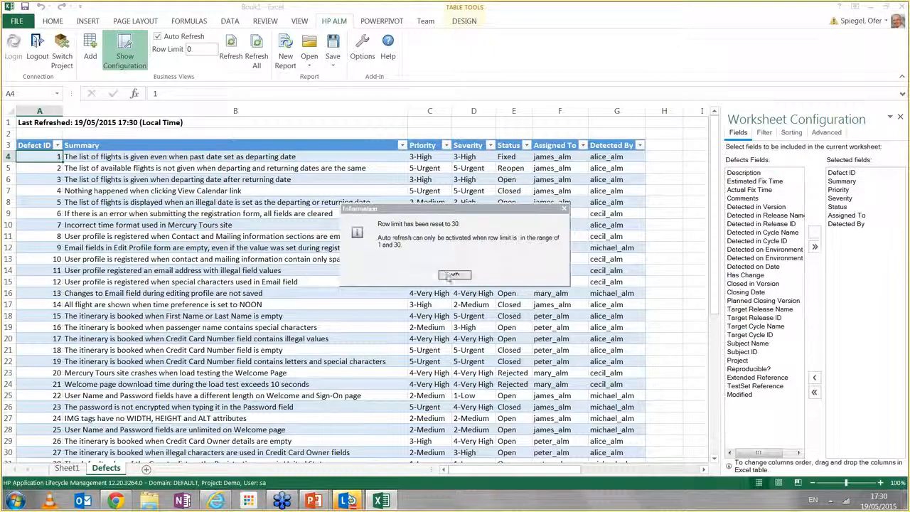
{"action": "left_click", "coordinate": [453, 274]}
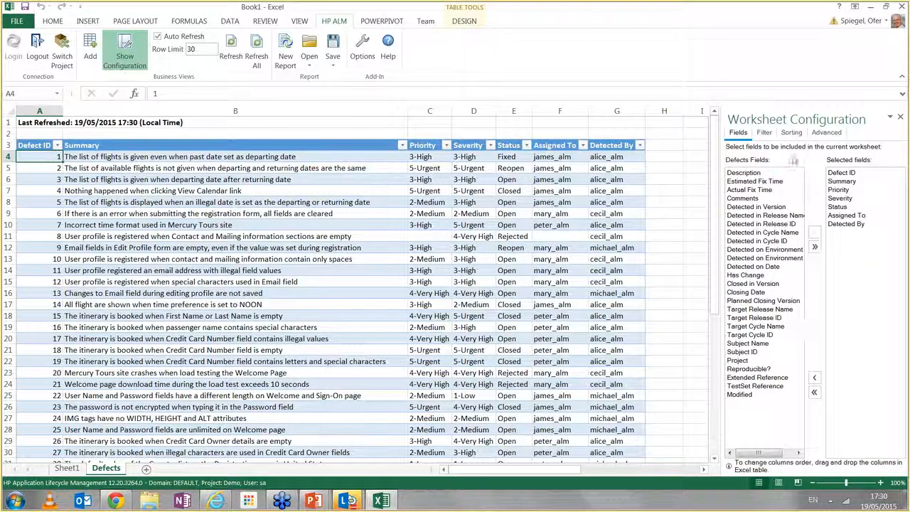
{"action": "left_click", "coordinate": [765, 134]}
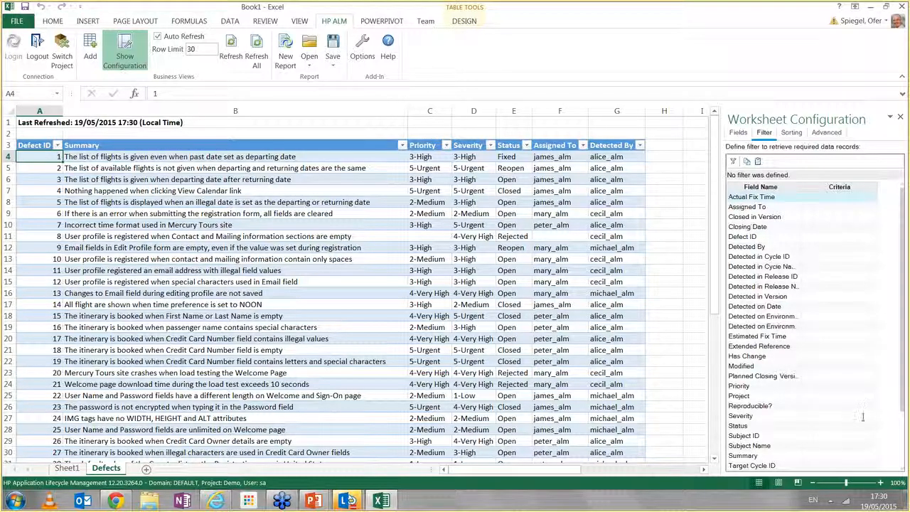
{"action": "left_click", "coordinate": [804, 416]}
{"action": "left_click", "coordinate": [869, 418]}
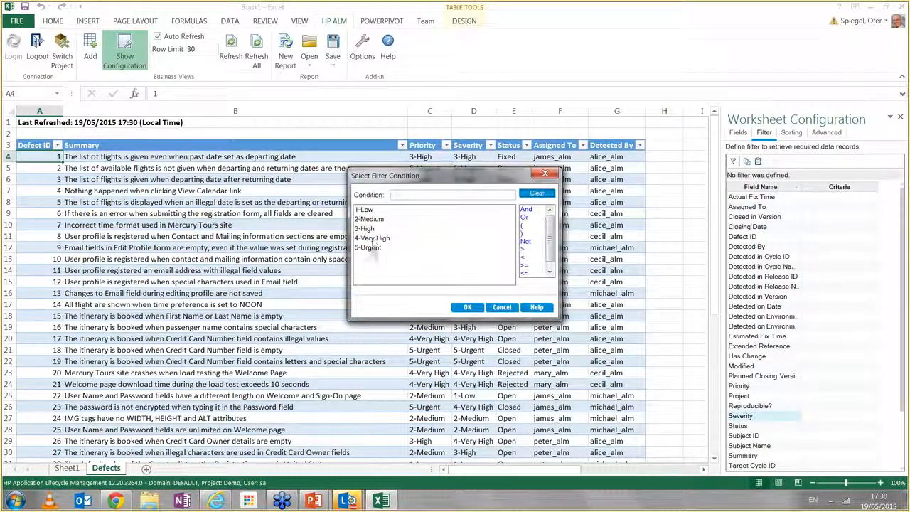
{"action": "double_click", "coordinate": [371, 248]}
{"action": "left_click", "coordinate": [466, 308]}
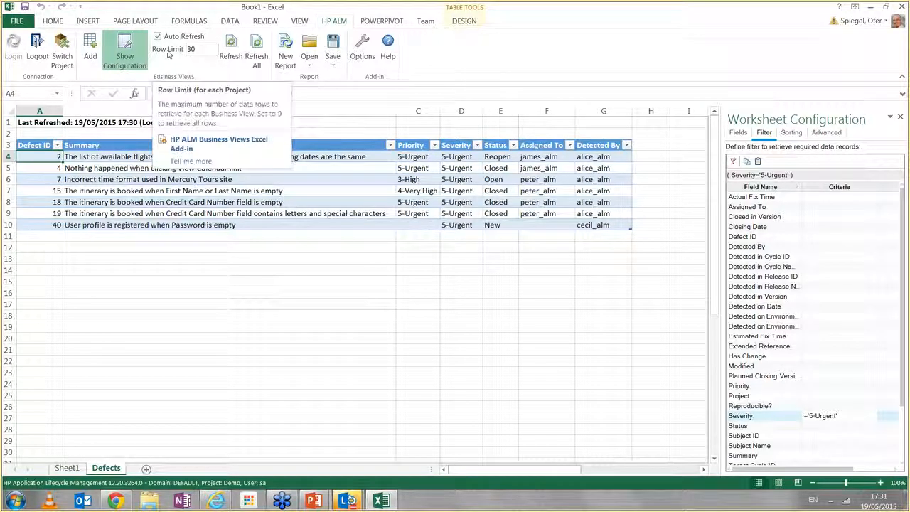
- Turn off Auto Refresh and clear the Severity filter condition
{"action": "left_click", "coordinate": [157, 38]}
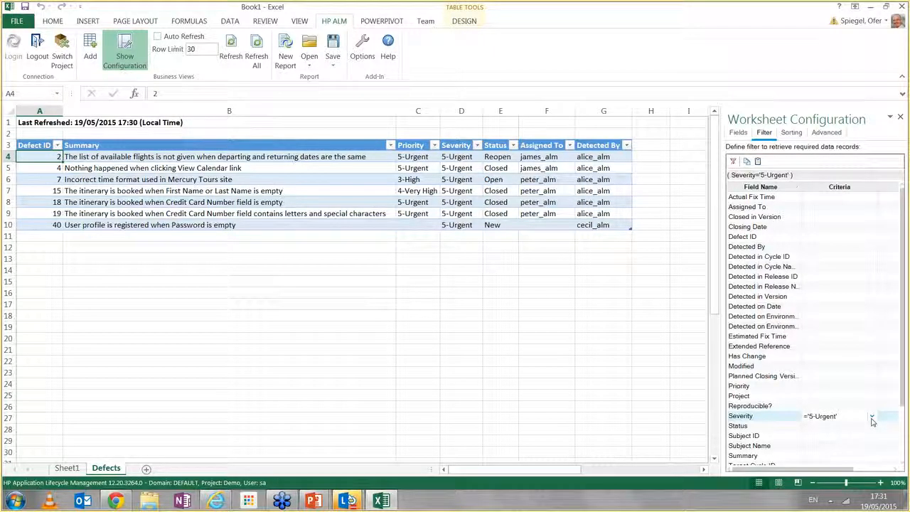
{"action": "left_click", "coordinate": [872, 418]}
{"action": "left_click", "coordinate": [537, 192]}
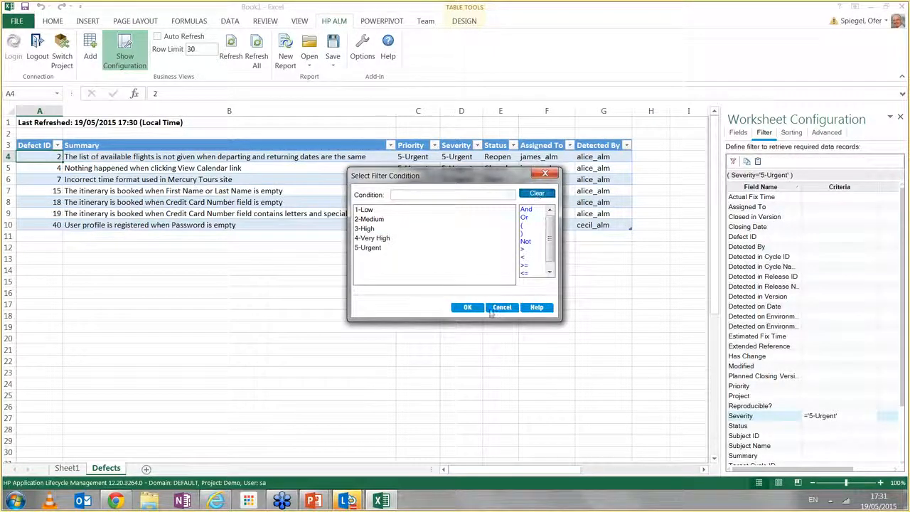
{"action": "left_click", "coordinate": [468, 307]}
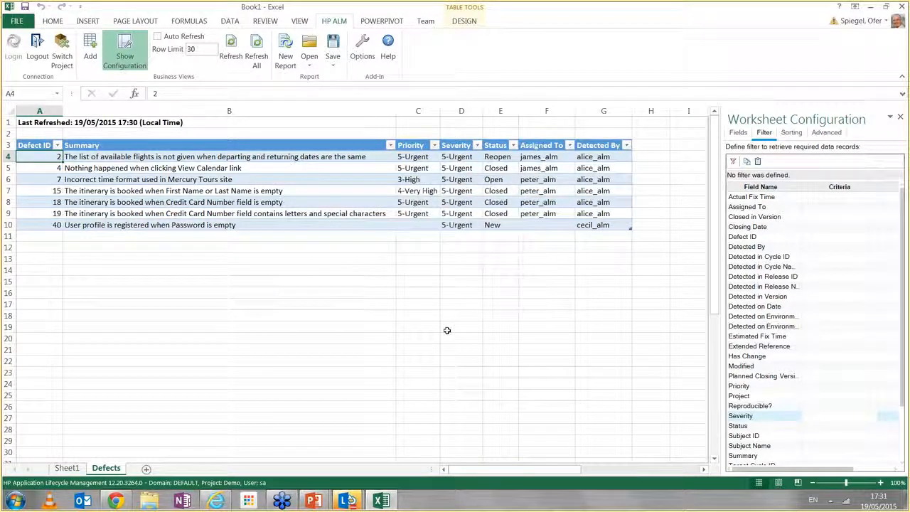
- Set the row limit to 0 and refresh the Defects worksheet to retrieve all rows
{"action": "left_click", "coordinate": [788, 135]}
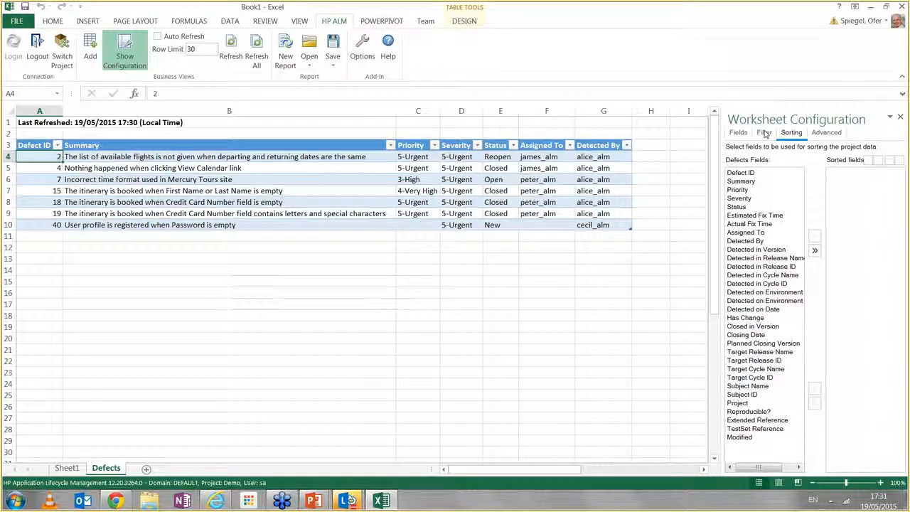
{"action": "left_click", "coordinate": [738, 132]}
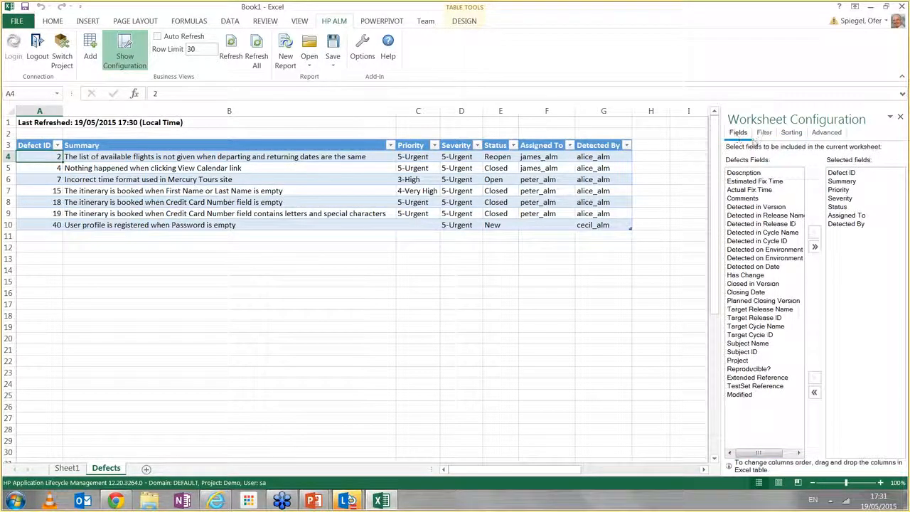
{"action": "left_click", "coordinate": [231, 47]}
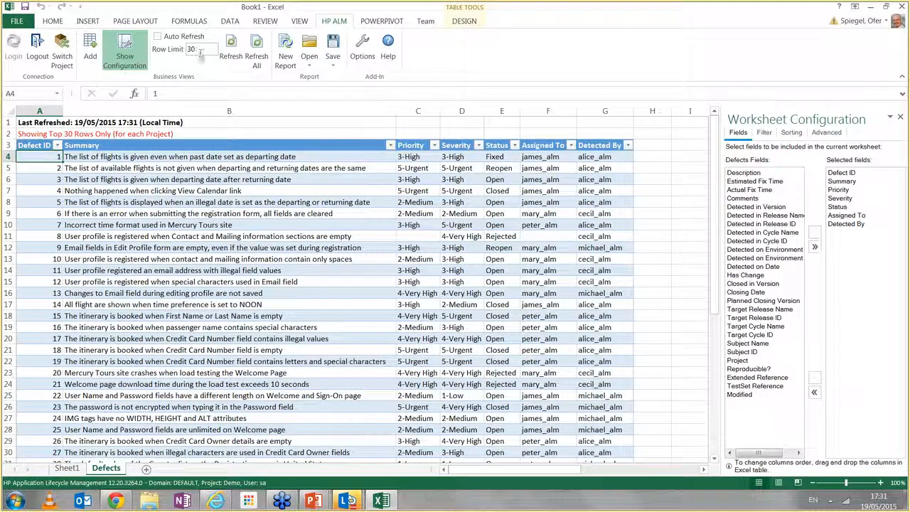
{"action": "key", "text": "Delete"}
{"action": "left_click", "coordinate": [234, 47]}
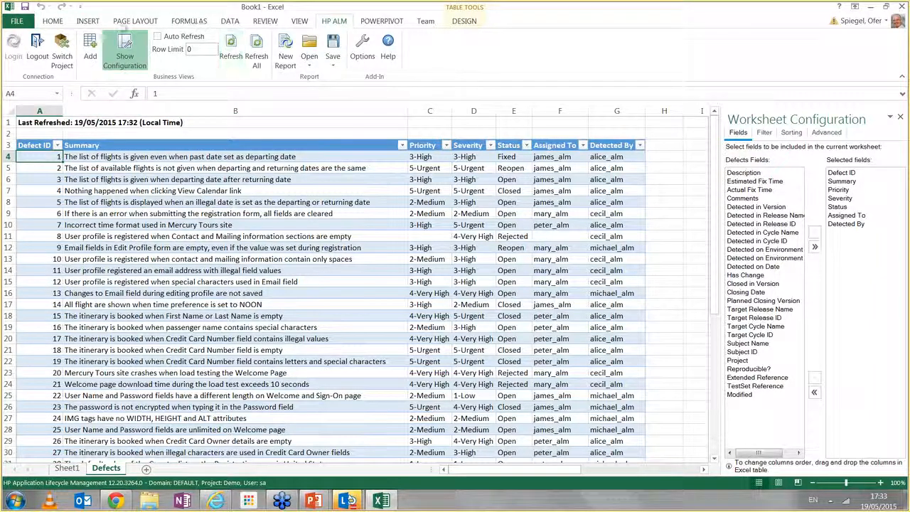
- Insert a PivotChart with its PivotTable from the Defects table in a new worksheet
{"action": "left_click", "coordinate": [89, 25]}
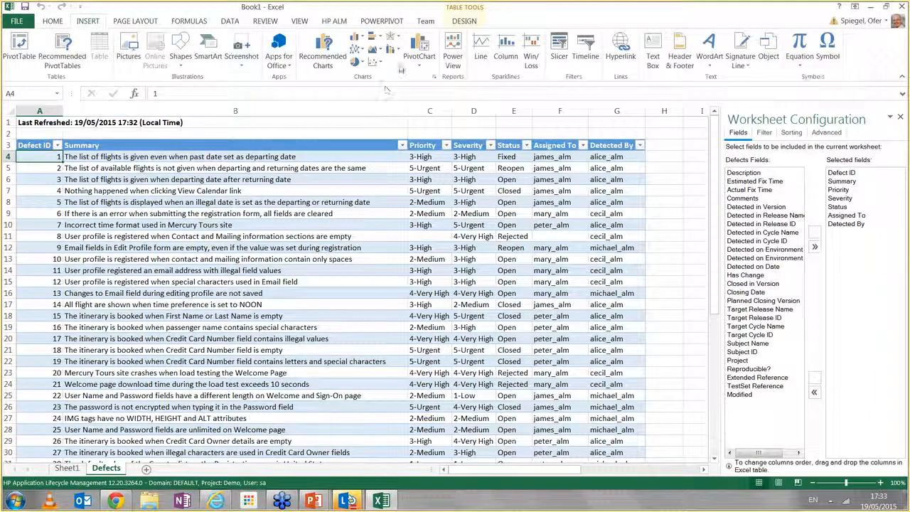
{"action": "left_click", "coordinate": [419, 63]}
{"action": "left_click", "coordinate": [428, 95]}
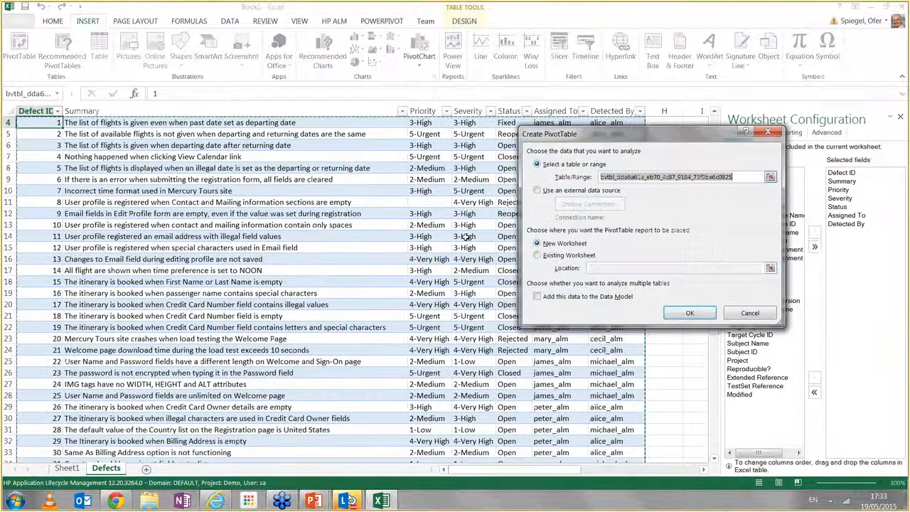
{"action": "left_click", "coordinate": [688, 315]}
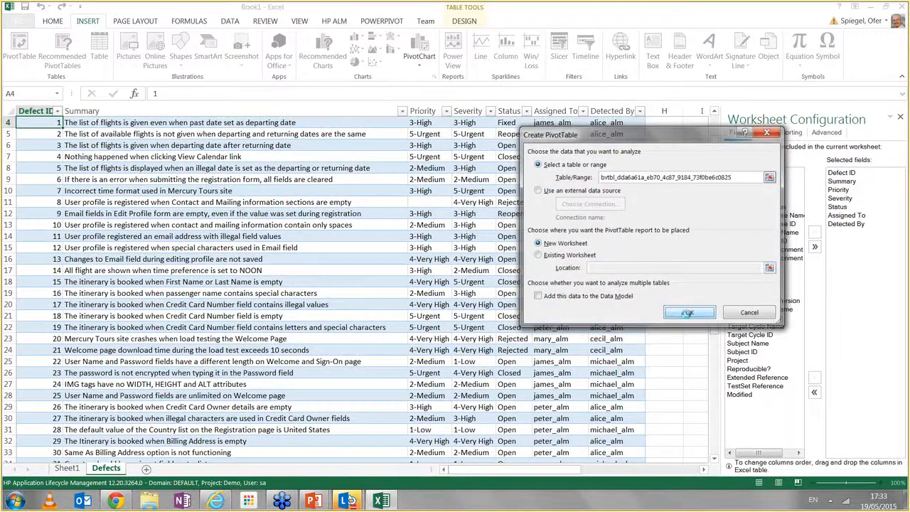
- Lay out the PivotChart with Assigned To and Status on the axis, Priority as legend and Defect ID as values
{"action": "left_click_drag", "start_coordinate": [822, 241], "coordinate": [811, 406]}
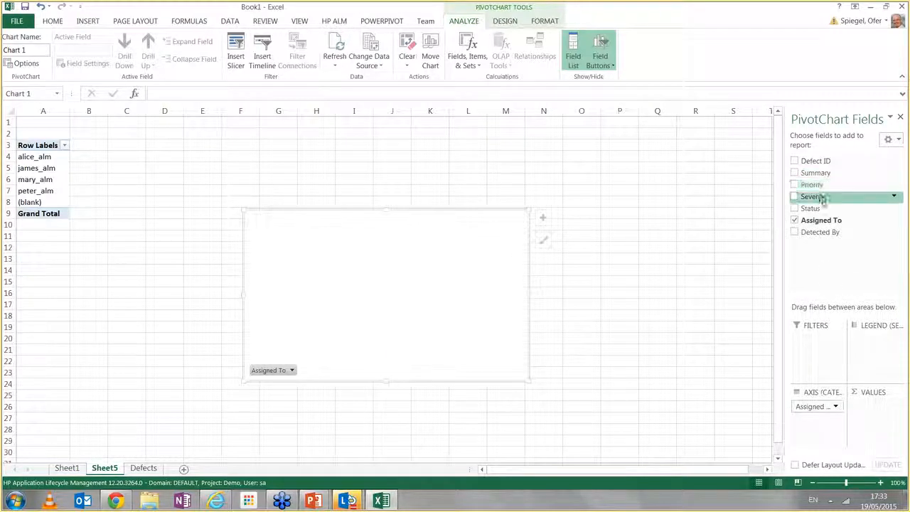
{"action": "left_click_drag", "start_coordinate": [815, 208], "coordinate": [824, 424]}
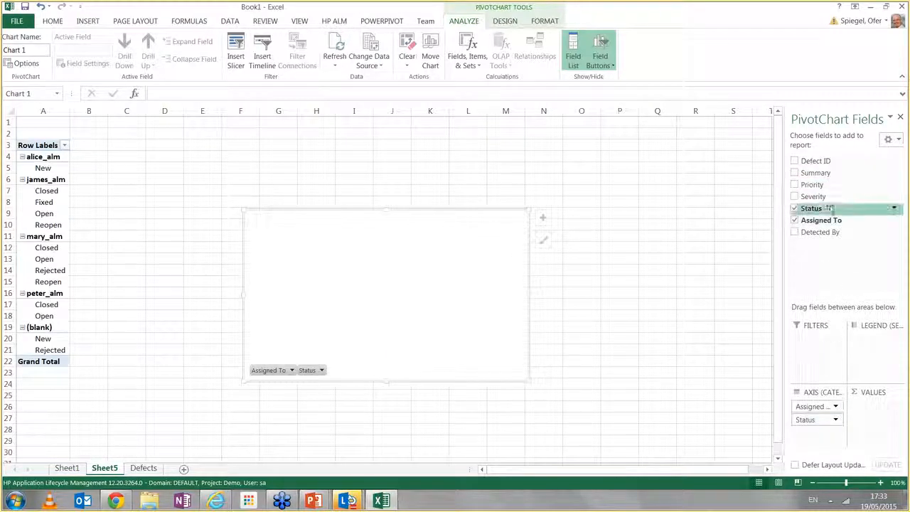
{"action": "left_click_drag", "start_coordinate": [882, 360], "coordinate": [882, 359]}
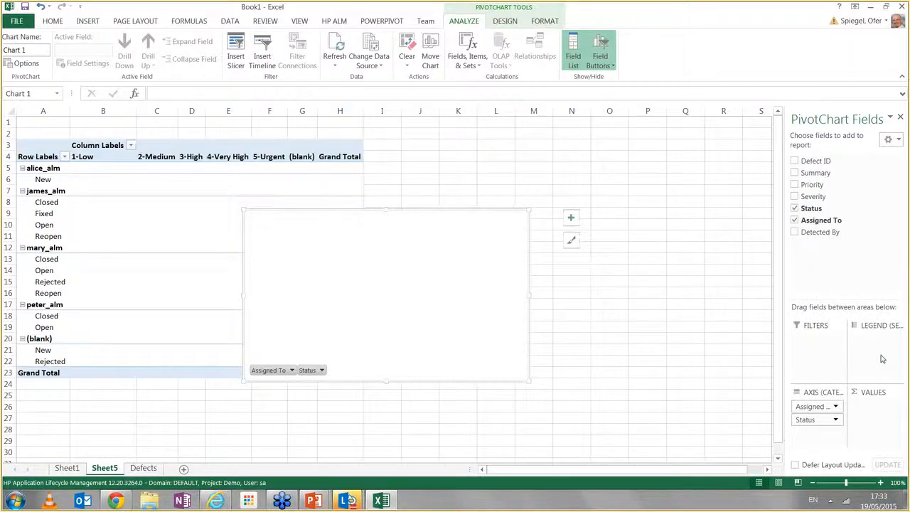
{"action": "mouse_move", "coordinate": [827, 162]}
{"action": "left_mouse_down"}
{"action": "mouse_move", "coordinate": [883, 325]}
{"action": "mouse_move", "coordinate": [884, 400]}
{"action": "mouse_move", "coordinate": [898, 406]}
{"action": "left_mouse_up"}
- Summarize the Defect ID values by Count and move the chart clear of the pivot table
{"action": "left_click", "coordinate": [900, 407]}
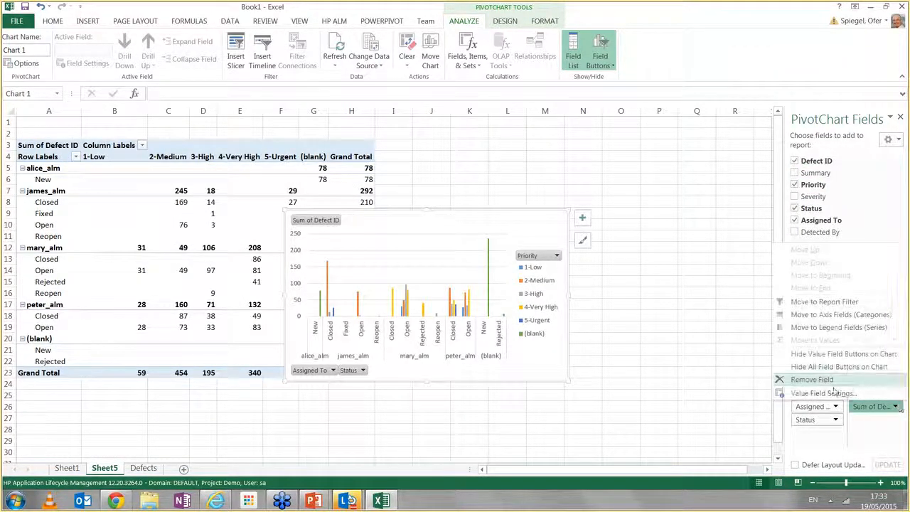
{"action": "left_click", "coordinate": [808, 390]}
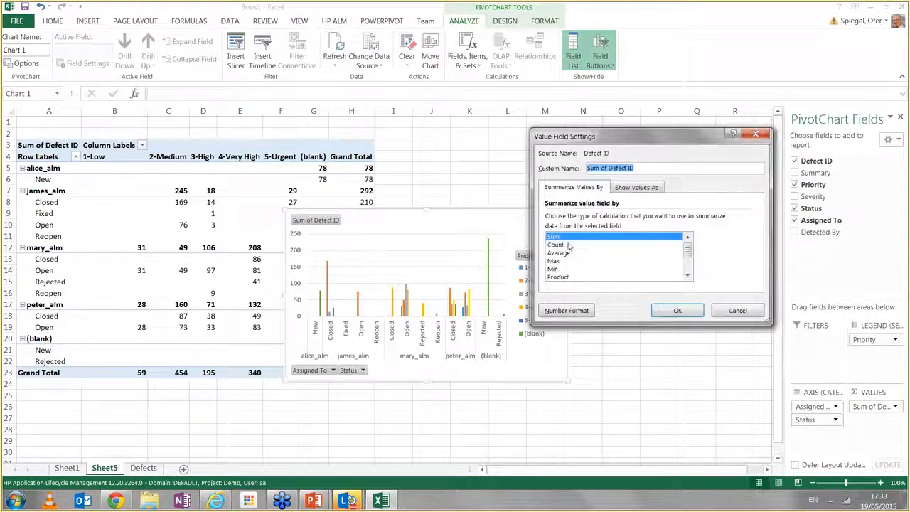
{"action": "left_click", "coordinate": [561, 244]}
{"action": "left_click", "coordinate": [677, 310]}
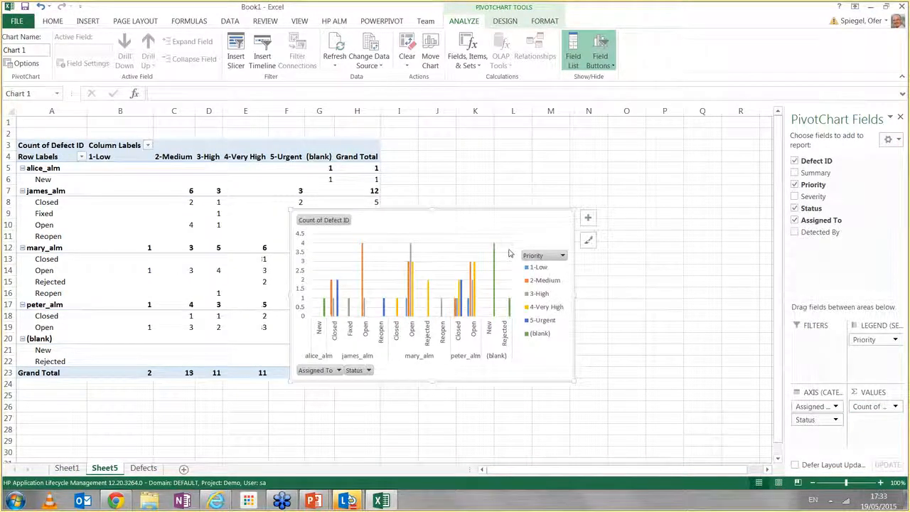
{"action": "left_click_drag", "start_coordinate": [527, 222], "coordinate": [643, 190]}
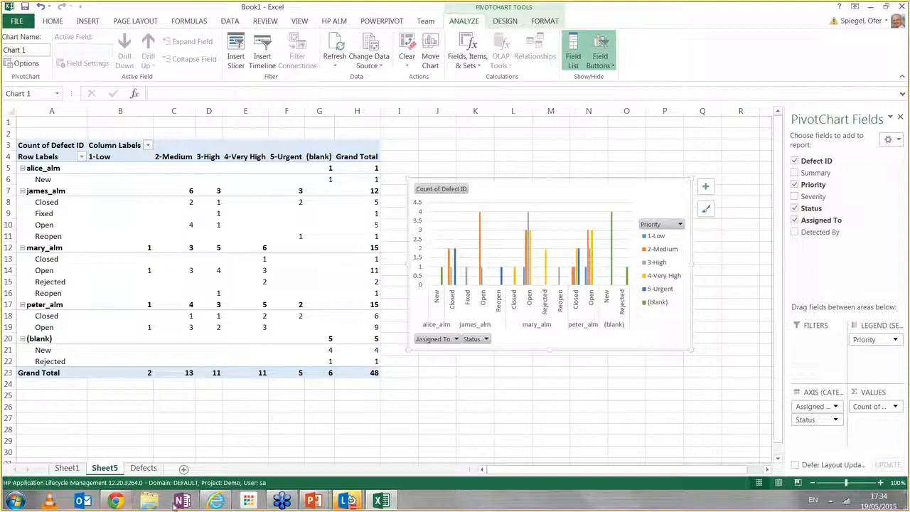
- Switch to HP ALM, open the Defects module and filter Assigned To by the highlighted defect's assignee
{"action": "left_click", "coordinate": [217, 503]}
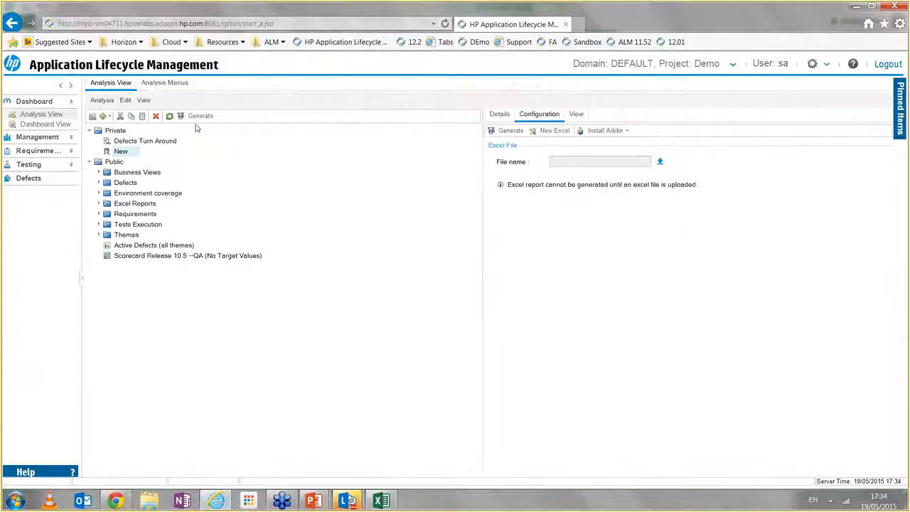
{"action": "left_click", "coordinate": [28, 180]}
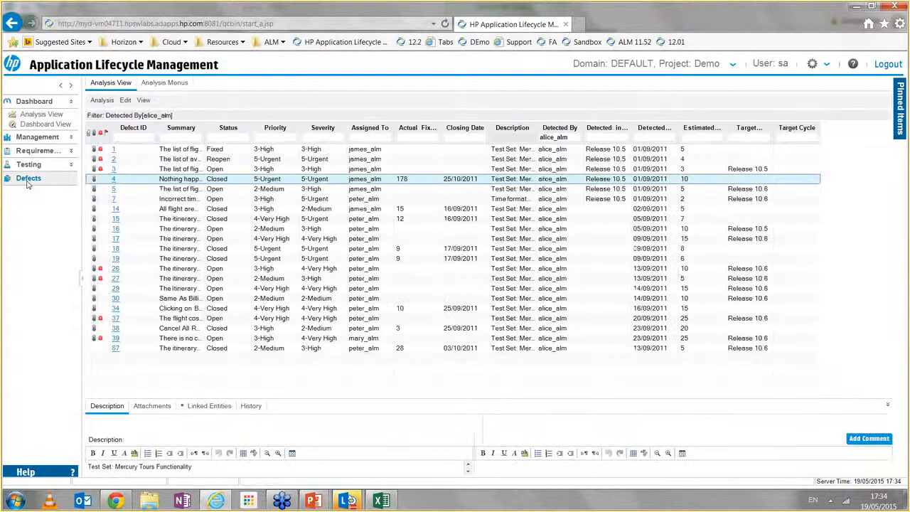
{"action": "left_click", "coordinate": [387, 139]}
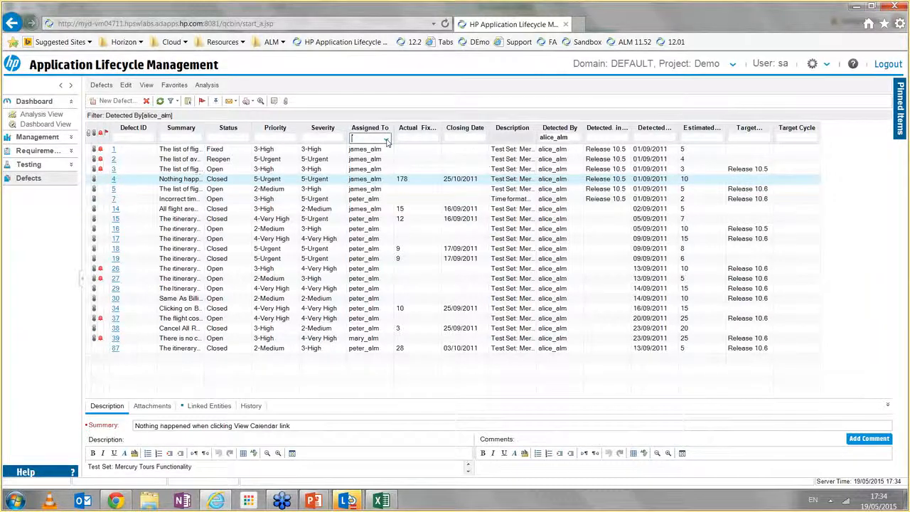
{"action": "left_click", "coordinate": [387, 140]}
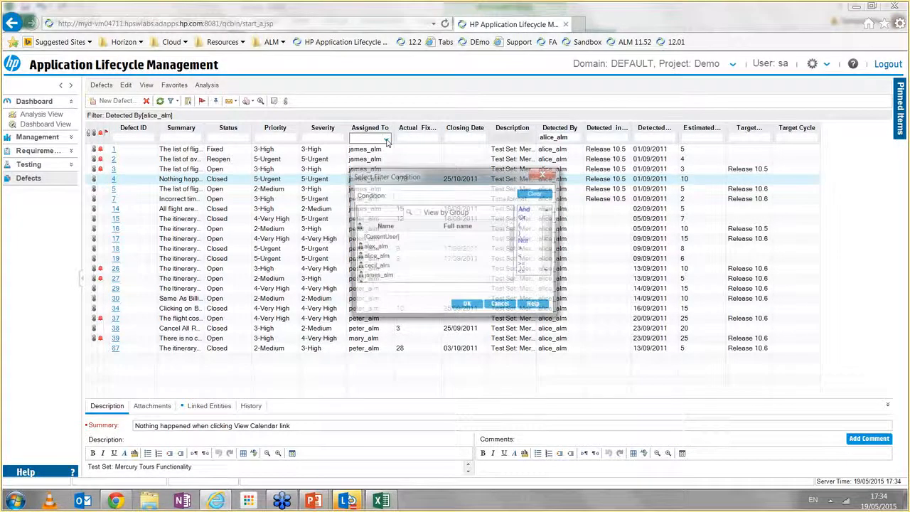
{"action": "left_click", "coordinate": [375, 277]}
{"action": "left_click", "coordinate": [464, 307]}
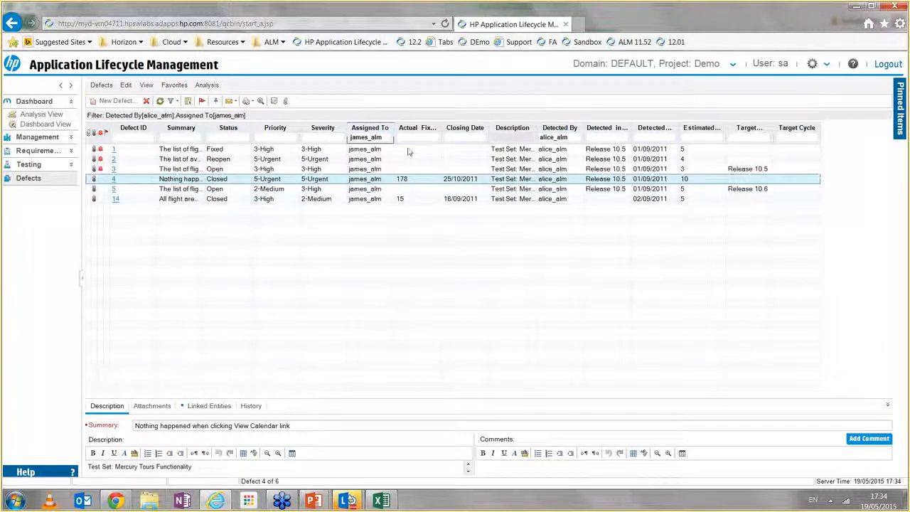
- Set the status of defect 1 to Closed in the defects grid
{"action": "left_click", "coordinate": [248, 150]}
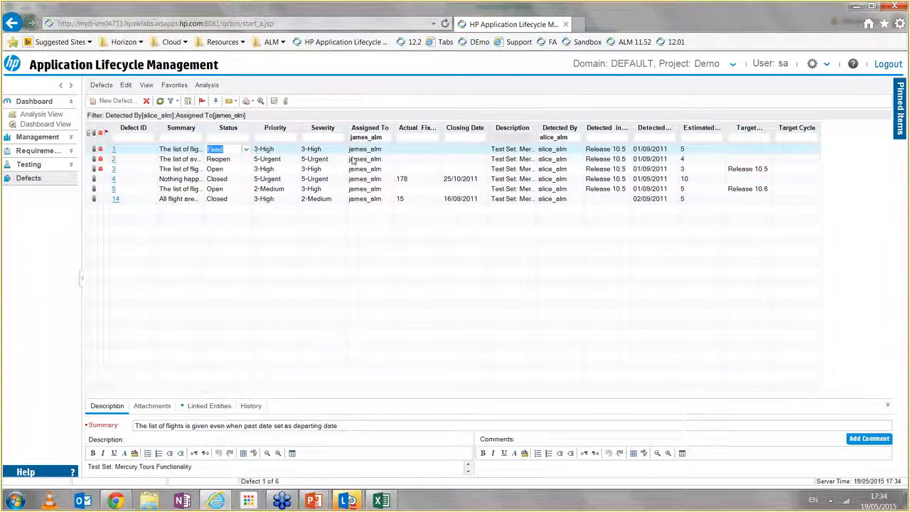
{"action": "left_click", "coordinate": [246, 150]}
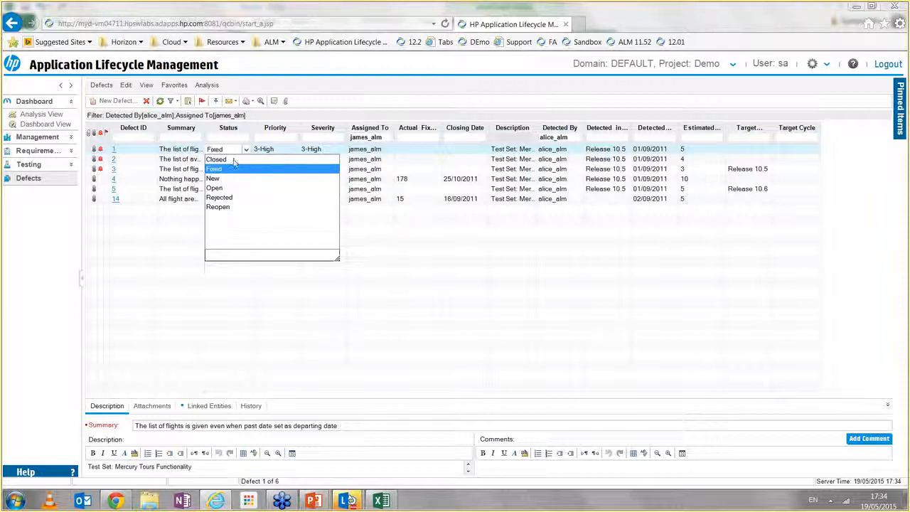
{"action": "left_click", "coordinate": [226, 161]}
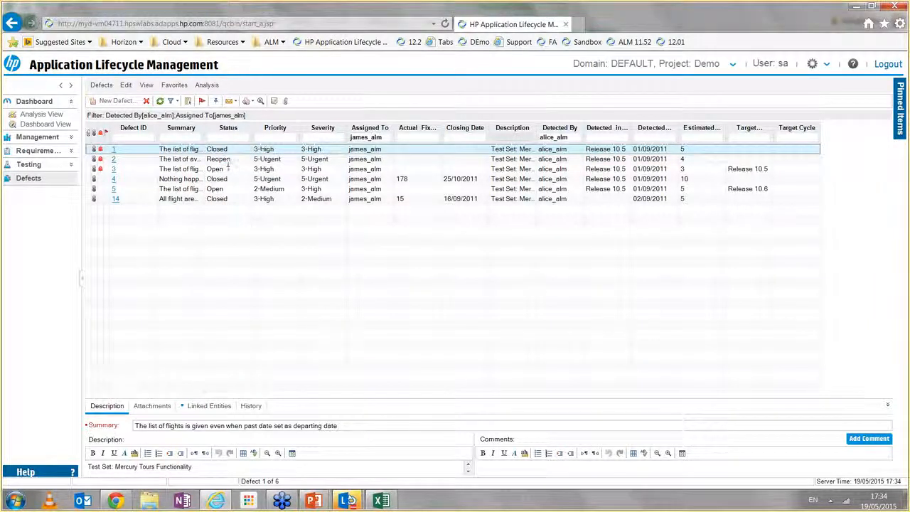
{"action": "left_click", "coordinate": [230, 168]}
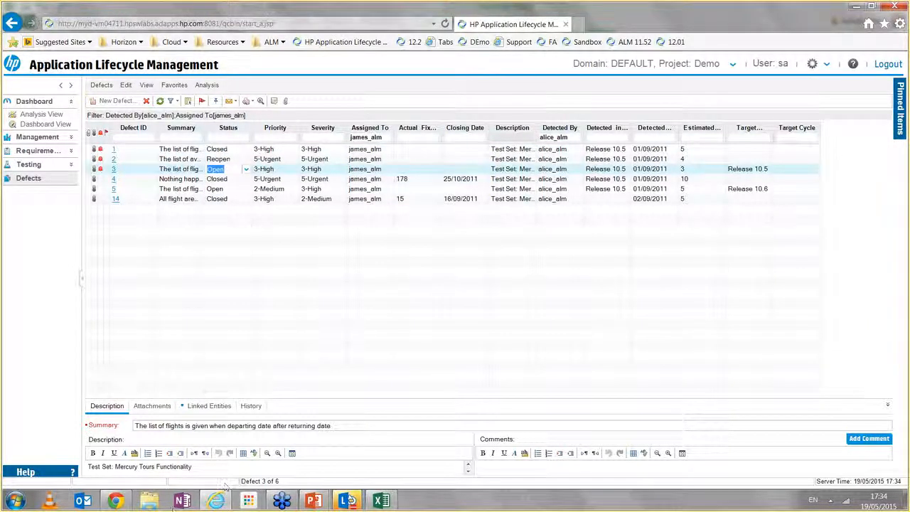
- Switch to Excel and refresh all business view data in the workbook from HP ALM
{"action": "left_click", "coordinate": [382, 500]}
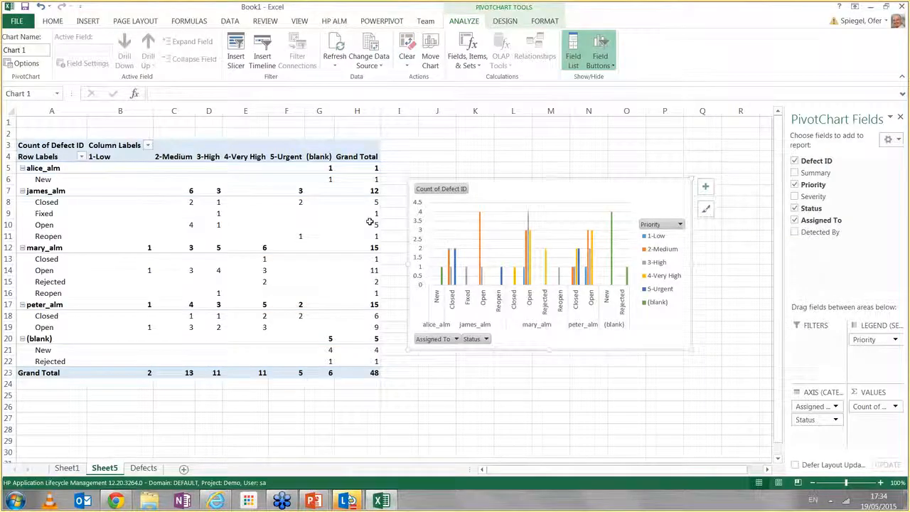
{"action": "left_click", "coordinate": [334, 21]}
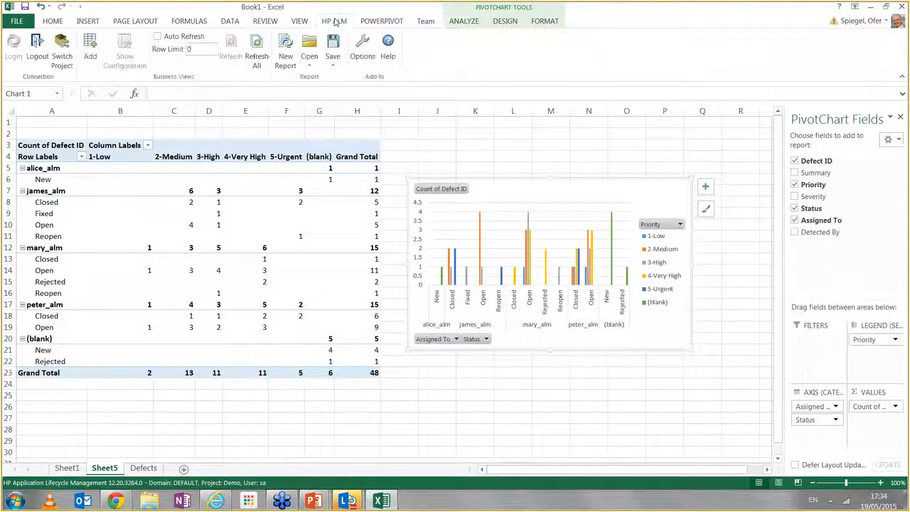
{"action": "left_click", "coordinate": [257, 57]}
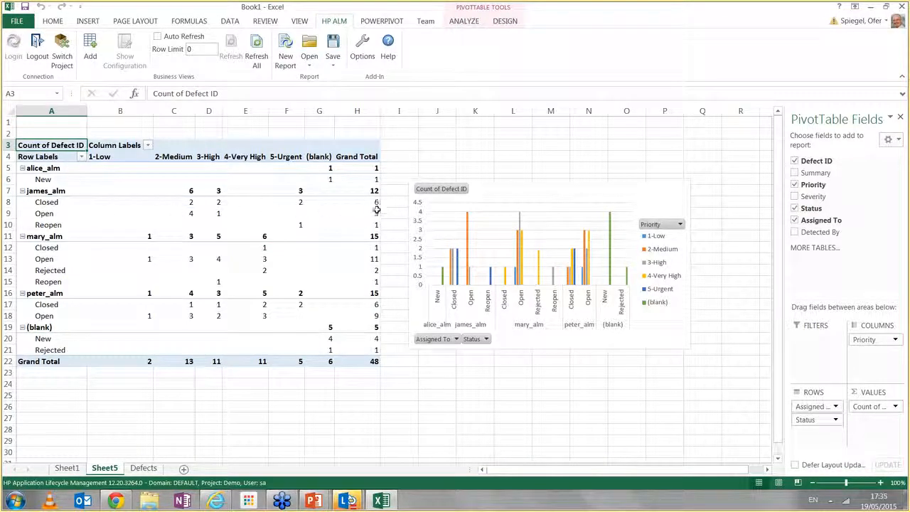
{"action": "mouse_move", "coordinate": [377, 211]}
- Add a report worksheet based on the Tests With Linked Requirements business view
{"action": "left_click", "coordinate": [95, 57]}
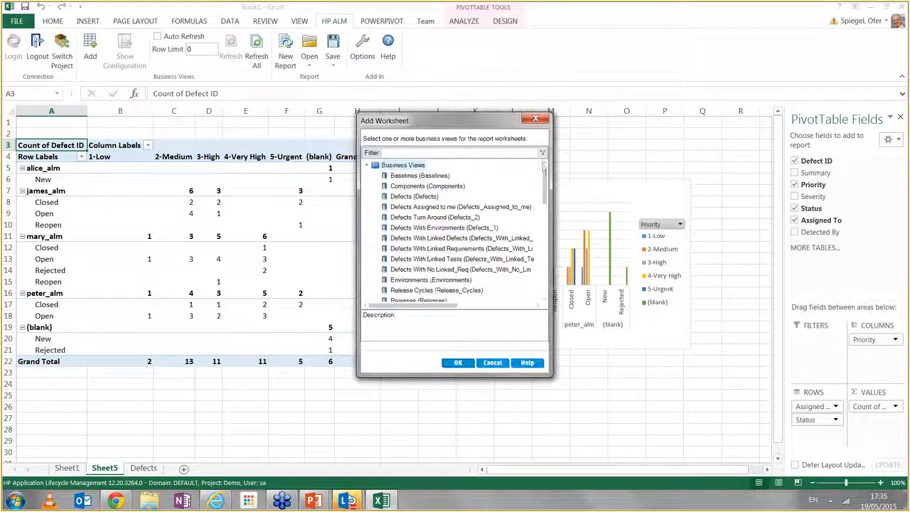
{"action": "left_click_drag", "start_coordinate": [545, 176], "coordinate": [545, 279]}
{"action": "left_click", "coordinate": [477, 248]}
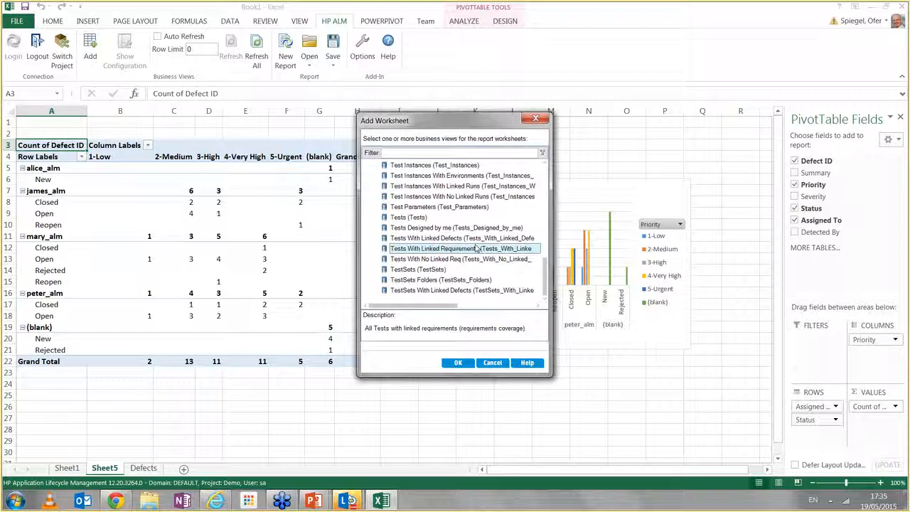
{"action": "left_click", "coordinate": [454, 363]}
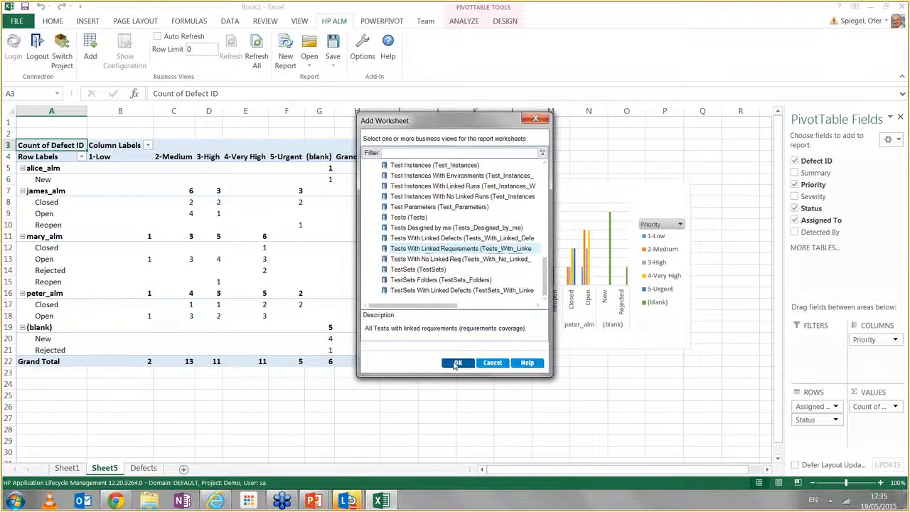
{"action": "left_click", "coordinate": [420, 273]}
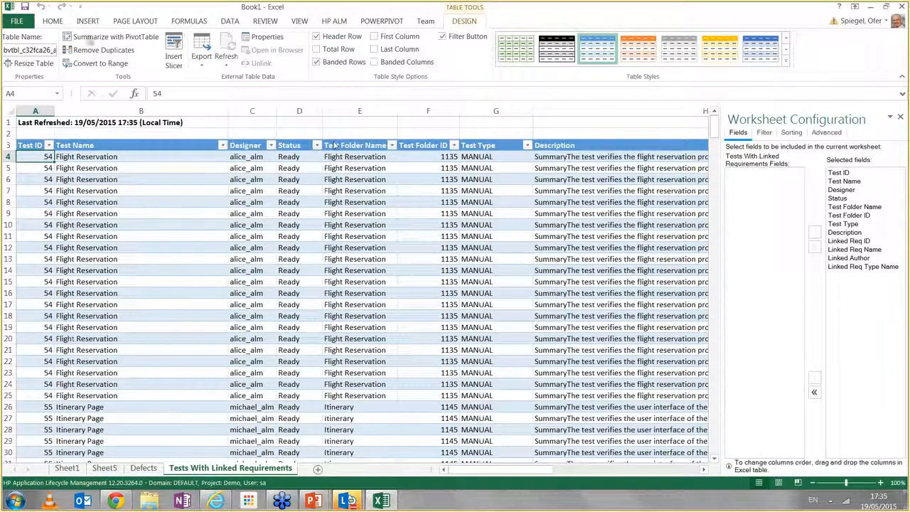
- Build a PivotTable from the linked-requirements tests in a new worksheet, with Linked Req Name as rows and Test Name as columns and values
{"action": "left_click", "coordinate": [87, 22]}
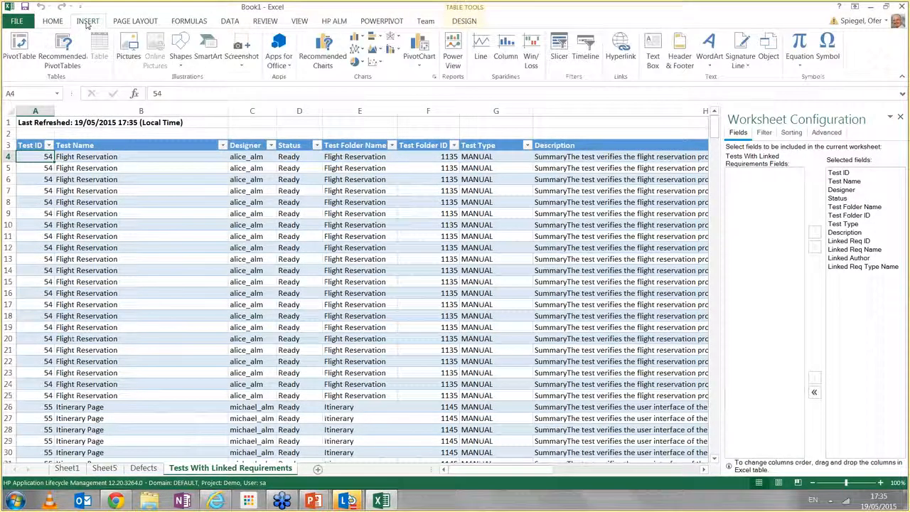
{"action": "left_click", "coordinate": [15, 57]}
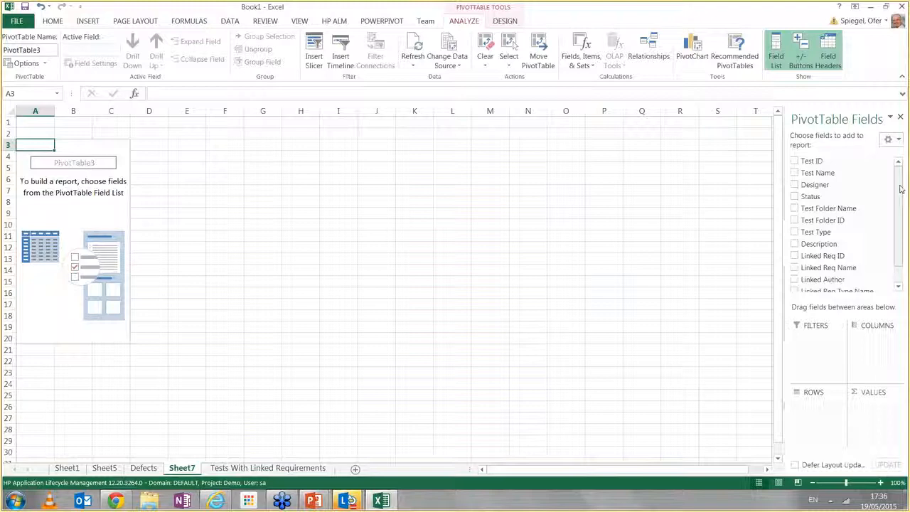
{"action": "left_click_drag", "start_coordinate": [900, 182], "coordinate": [898, 214]}
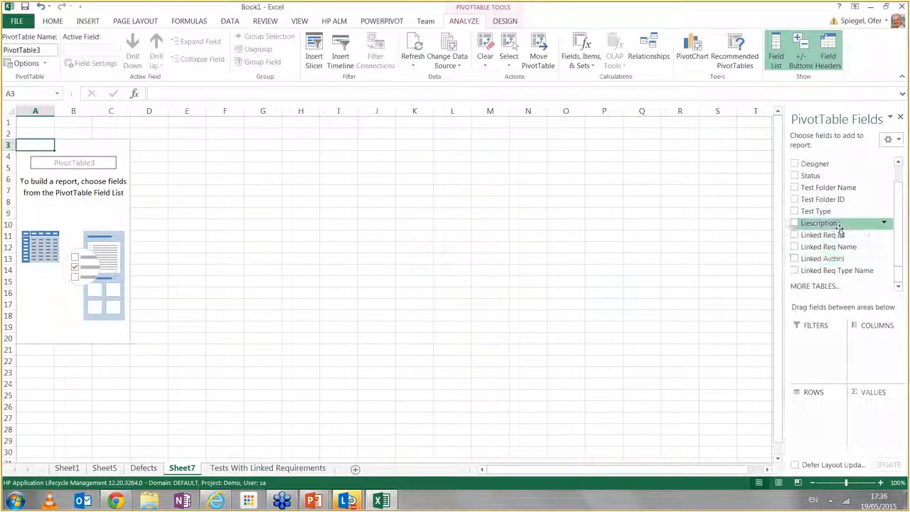
{"action": "left_click_drag", "start_coordinate": [835, 253], "coordinate": [816, 418]}
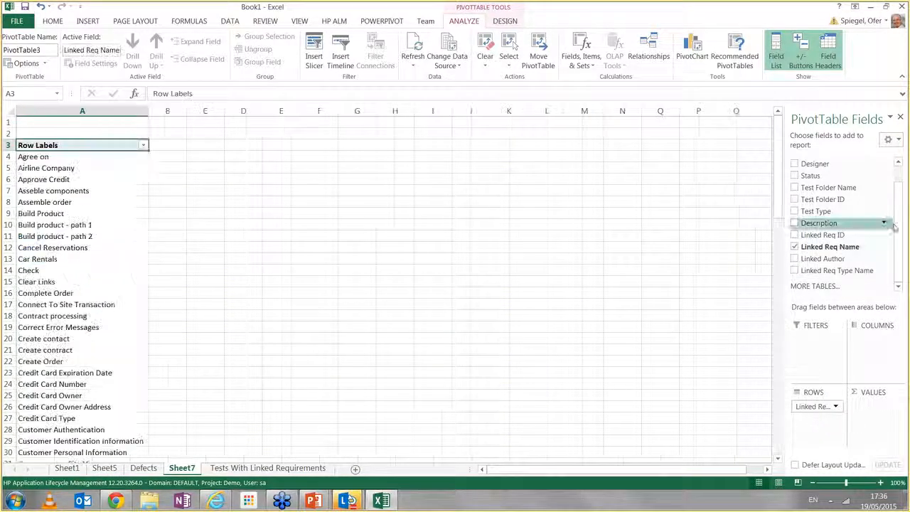
{"action": "scroll", "coordinate": [893, 213], "scroll_direction": "up", "scroll_amount": 1}
{"action": "left_click_drag", "start_coordinate": [882, 174], "coordinate": [884, 342]}
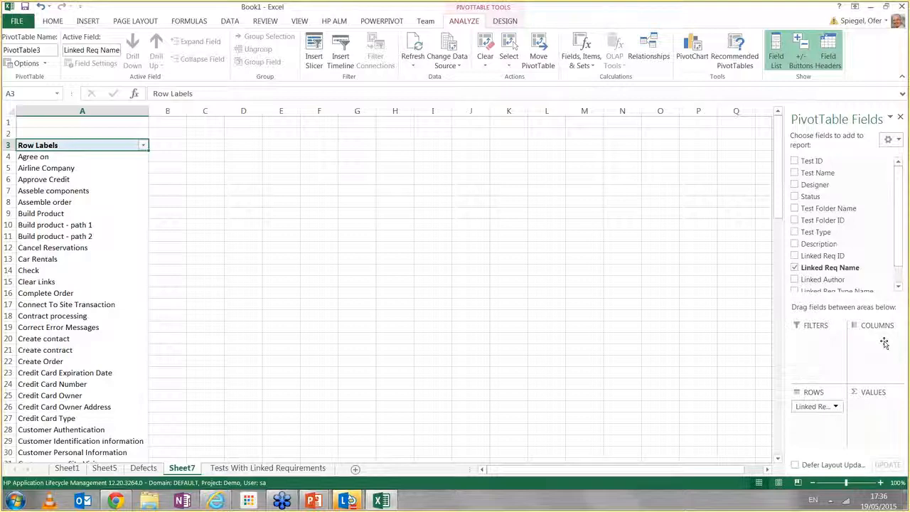
{"action": "left_click_drag", "start_coordinate": [818, 173], "coordinate": [870, 407]}
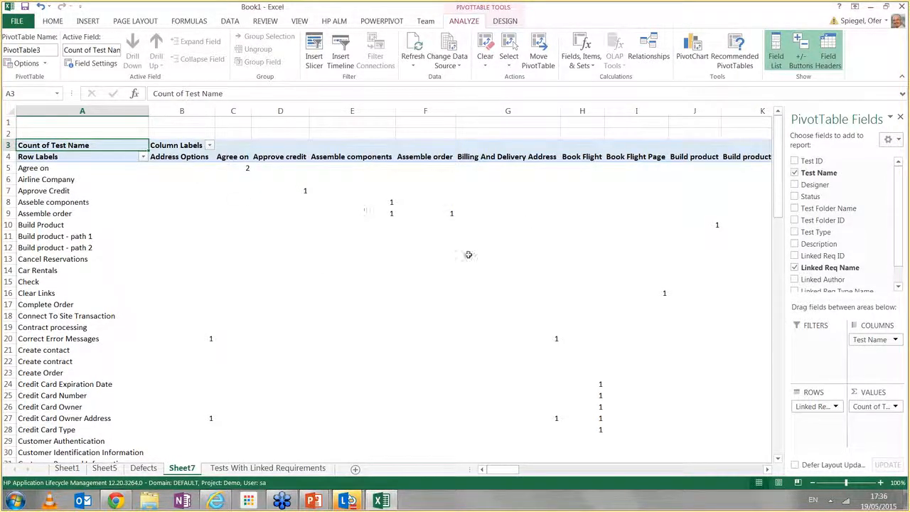
- Insert slicers for Designer and Status on the PivotTable
{"action": "left_click", "coordinate": [518, 217]}
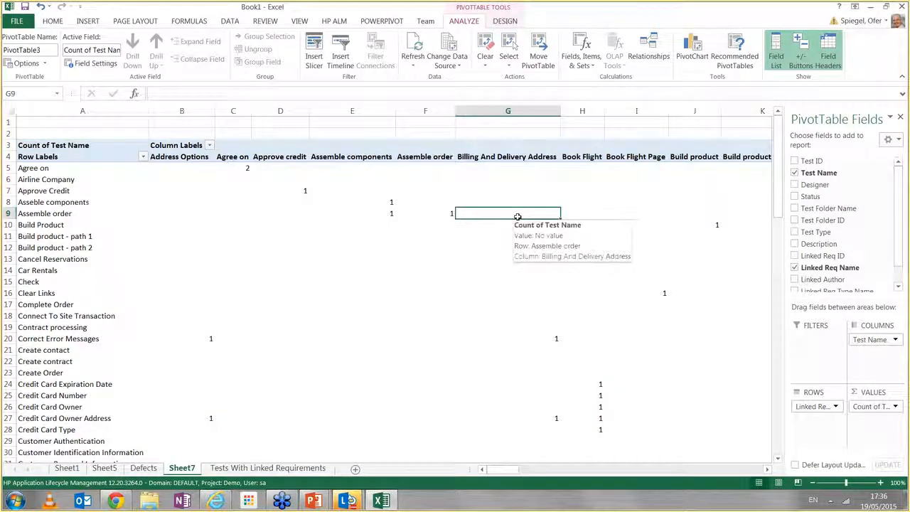
{"action": "left_click", "coordinate": [316, 50]}
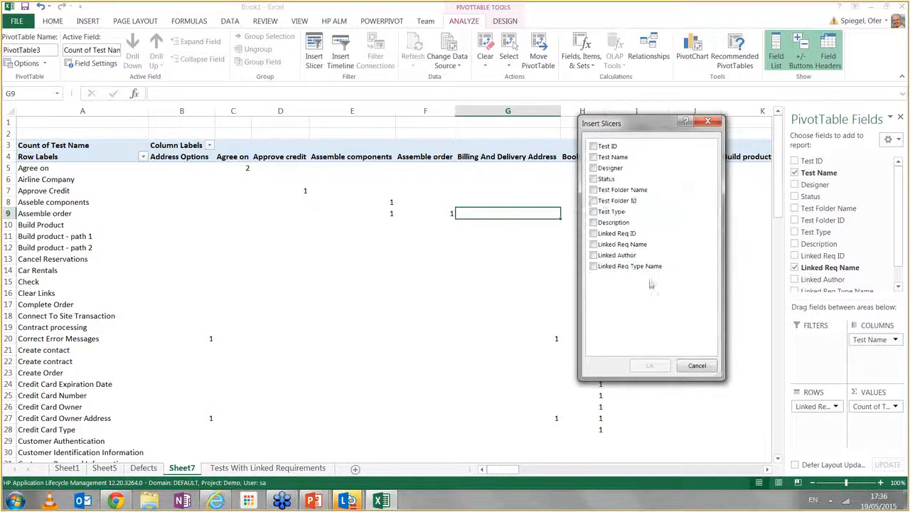
{"action": "left_click", "coordinate": [598, 168]}
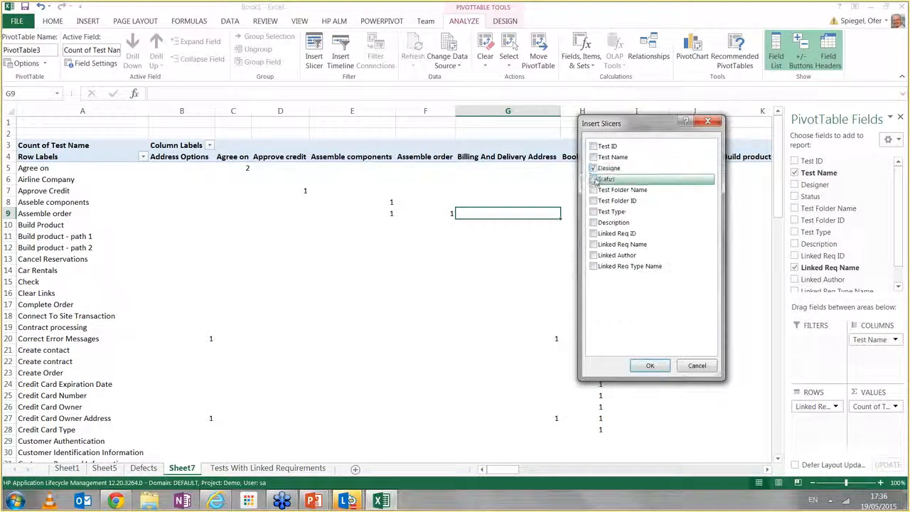
{"action": "left_click", "coordinate": [597, 179]}
{"action": "left_click", "coordinate": [644, 365]}
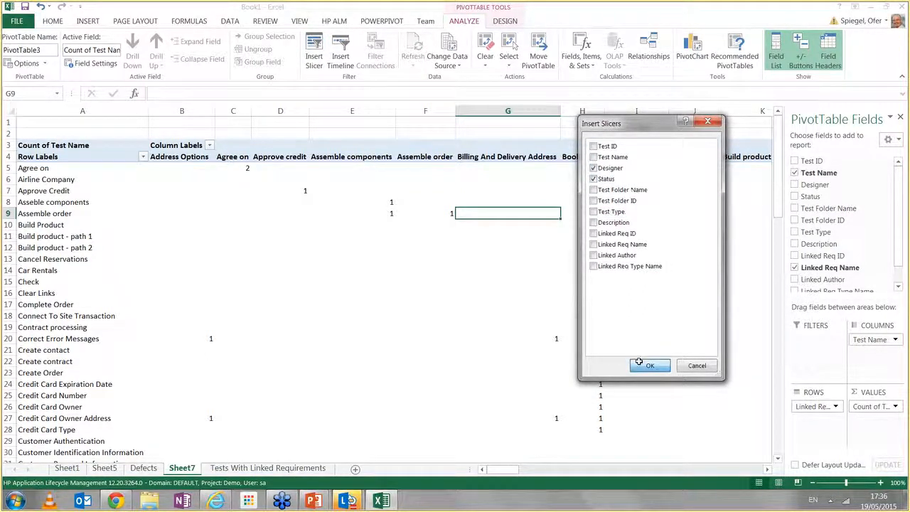
- Reposition the Status and Designer slicers and filter the PivotTable to the first listed designer and the Ready status
{"action": "left_click_drag", "start_coordinate": [436, 238], "coordinate": [645, 210]}
{"action": "left_click_drag", "start_coordinate": [399, 205], "coordinate": [504, 278]}
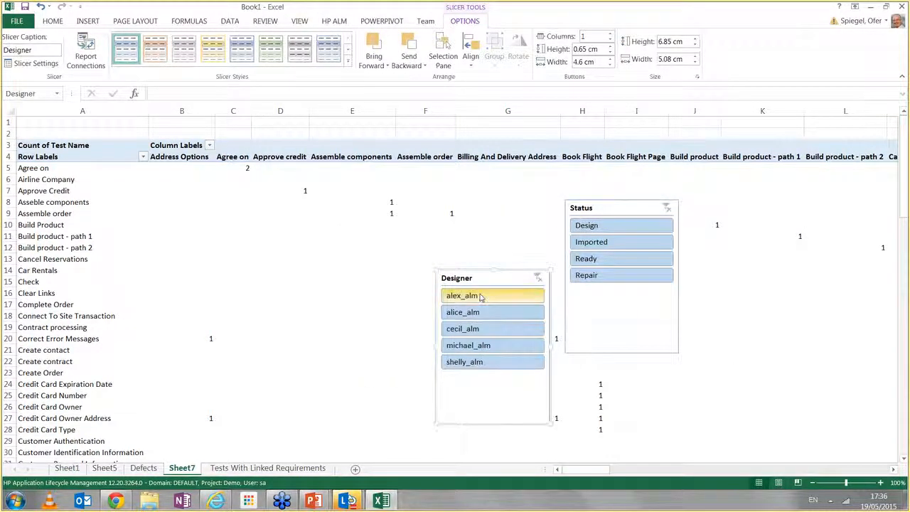
{"action": "left_click", "coordinate": [481, 297]}
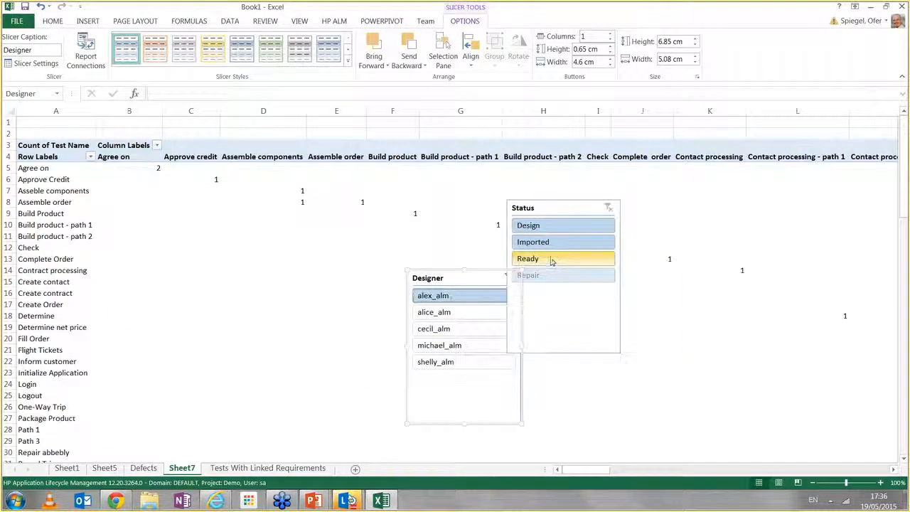
{"action": "left_click", "coordinate": [552, 264]}
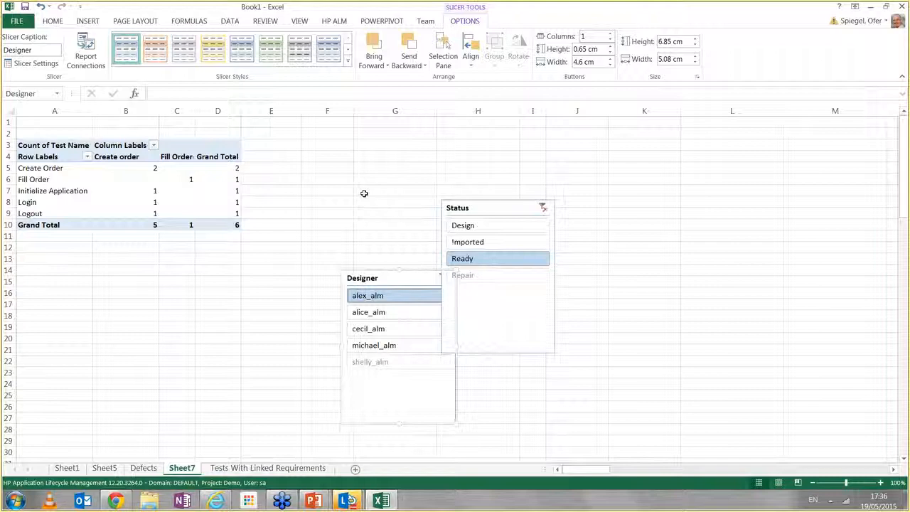
- Examine the Defects worksheet's dataset query in the query editor and close it without changes
{"action": "left_click", "coordinate": [334, 21]}
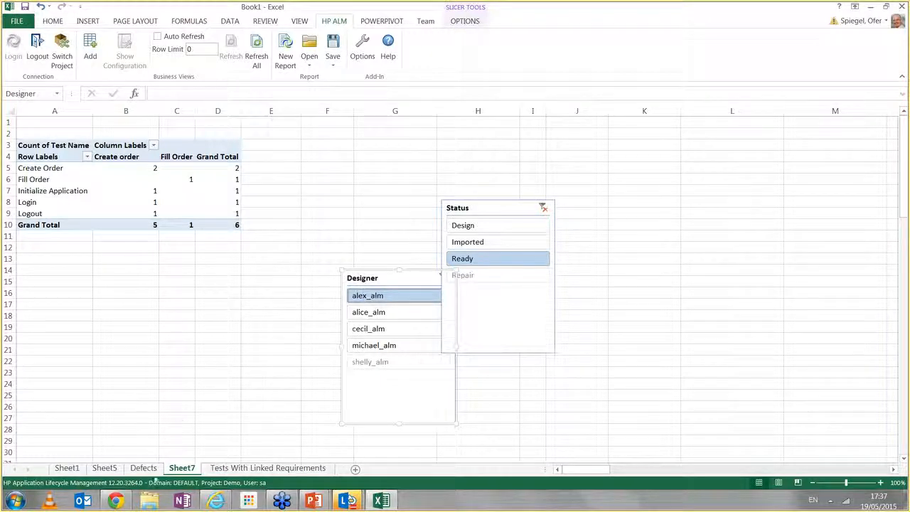
{"action": "left_click", "coordinate": [145, 469]}
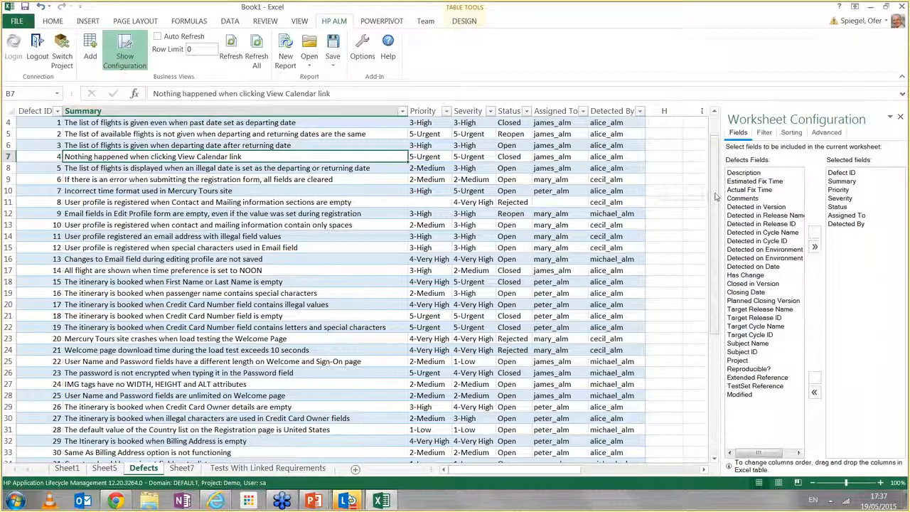
{"action": "scroll", "coordinate": [716, 197], "scroll_direction": "up", "scroll_amount": 1}
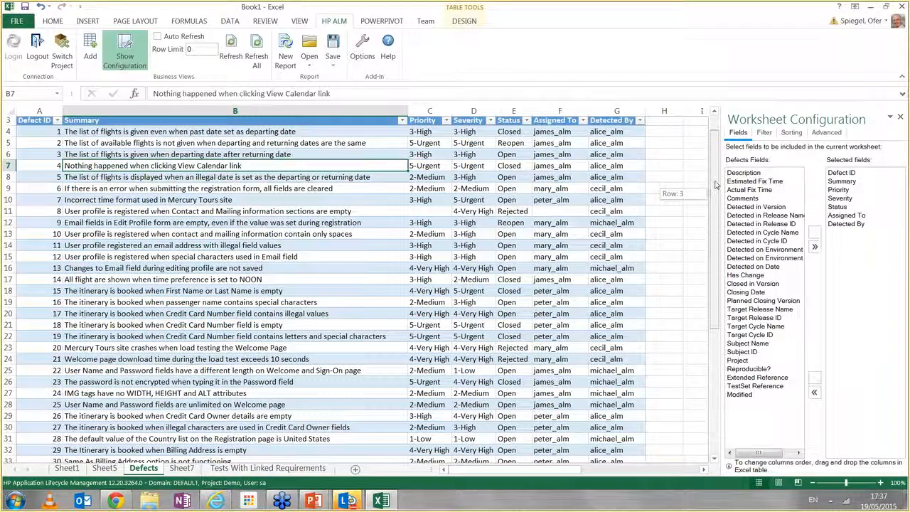
{"action": "left_click", "coordinate": [827, 133]}
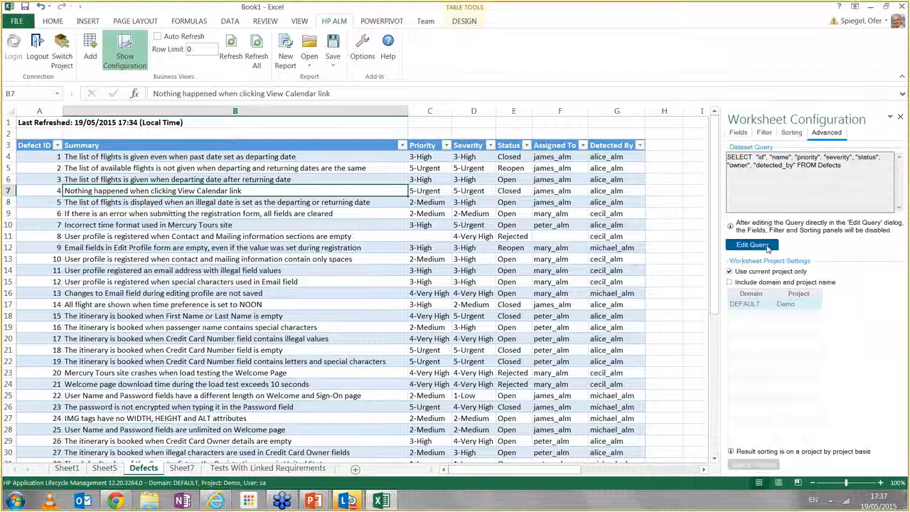
{"action": "left_click", "coordinate": [752, 244]}
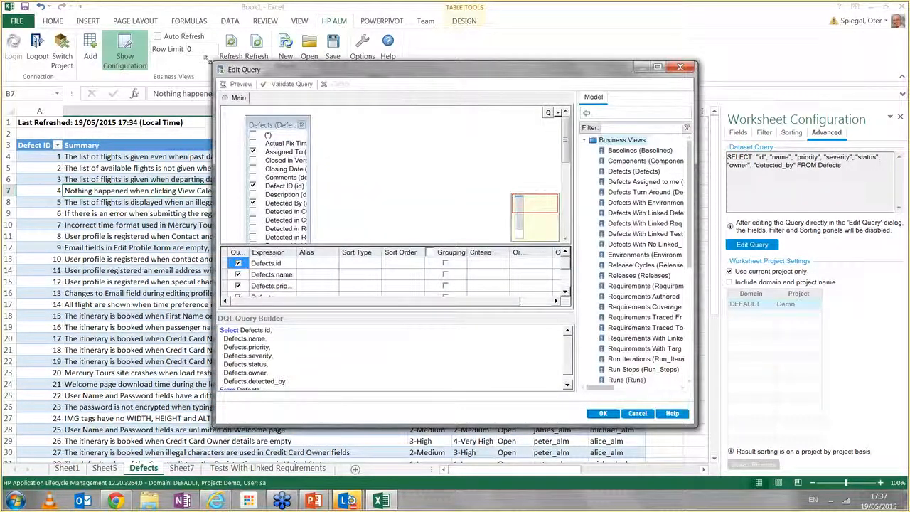
{"action": "left_click_drag", "start_coordinate": [182, 48], "coordinate": [158, 35]}
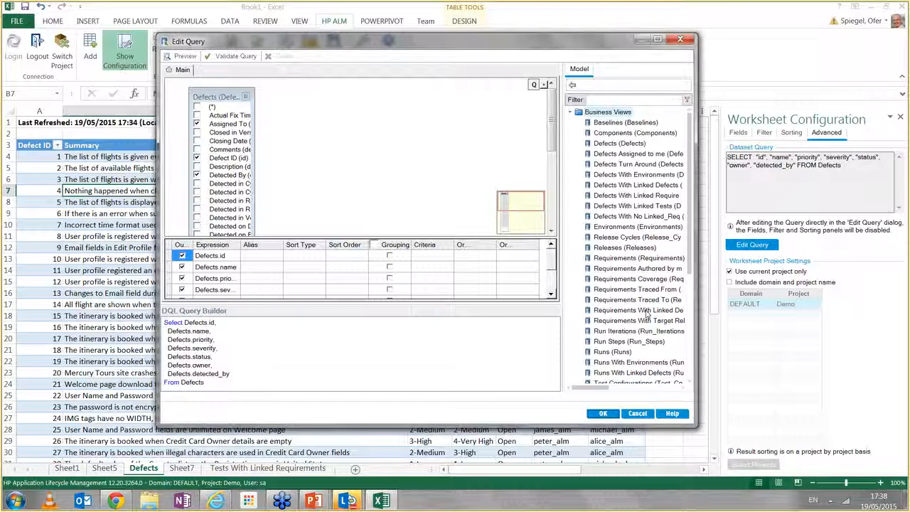
{"action": "left_click", "coordinate": [638, 414]}
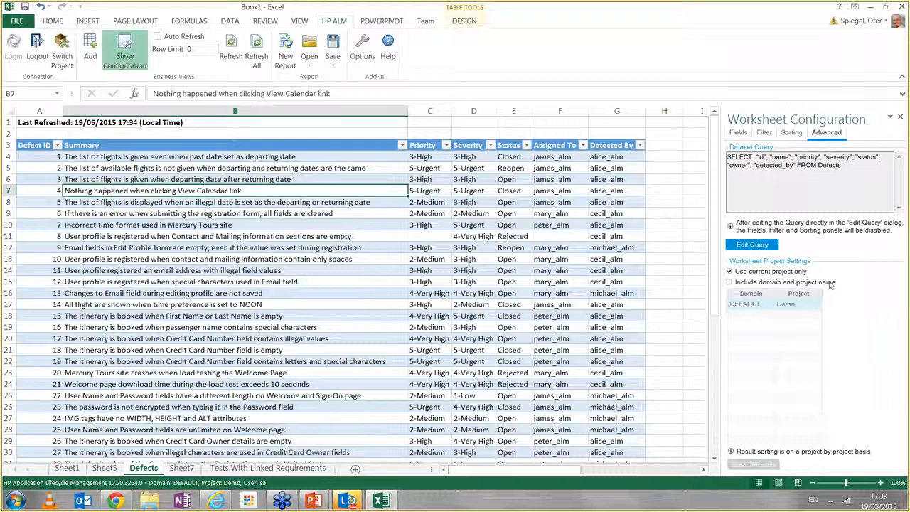
- Turn off Use current project only for the Defects worksheet and view the projects in the DEFAULT domain without changing the selection
{"action": "left_click", "coordinate": [731, 272]}
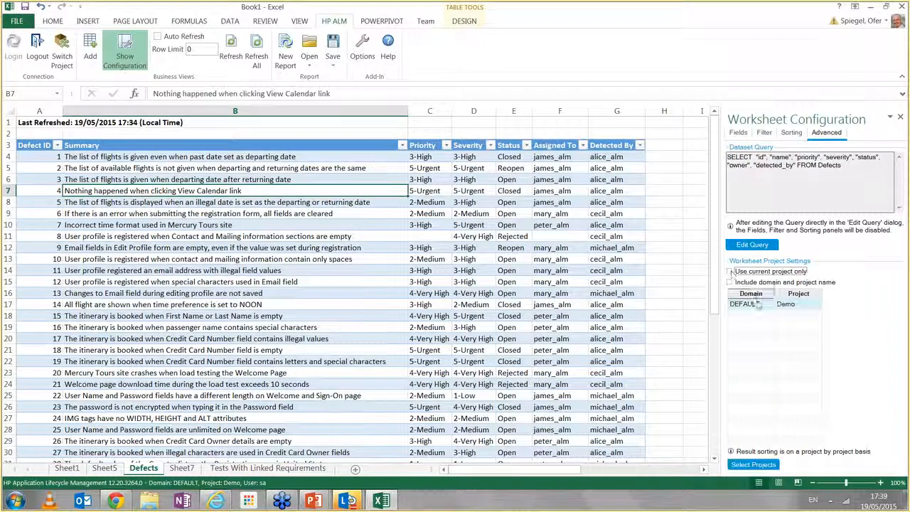
{"action": "left_click", "coordinate": [753, 464]}
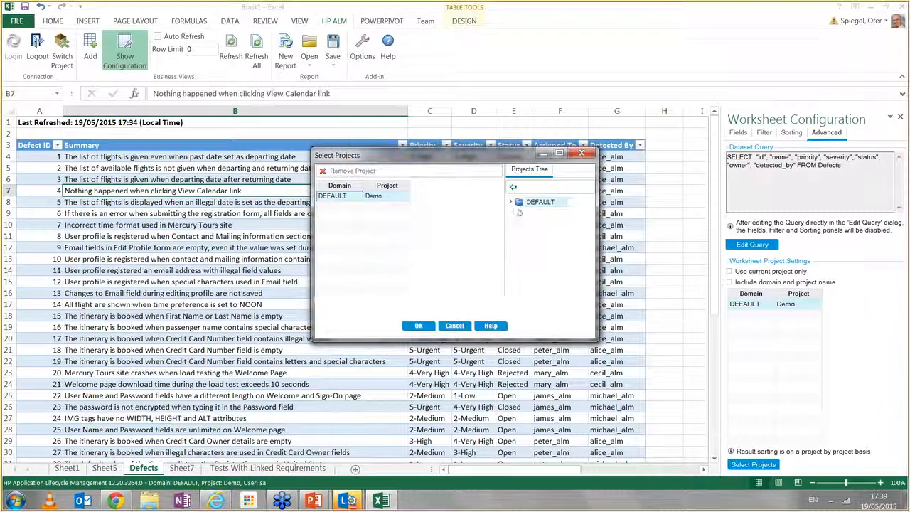
{"action": "left_click", "coordinate": [511, 203]}
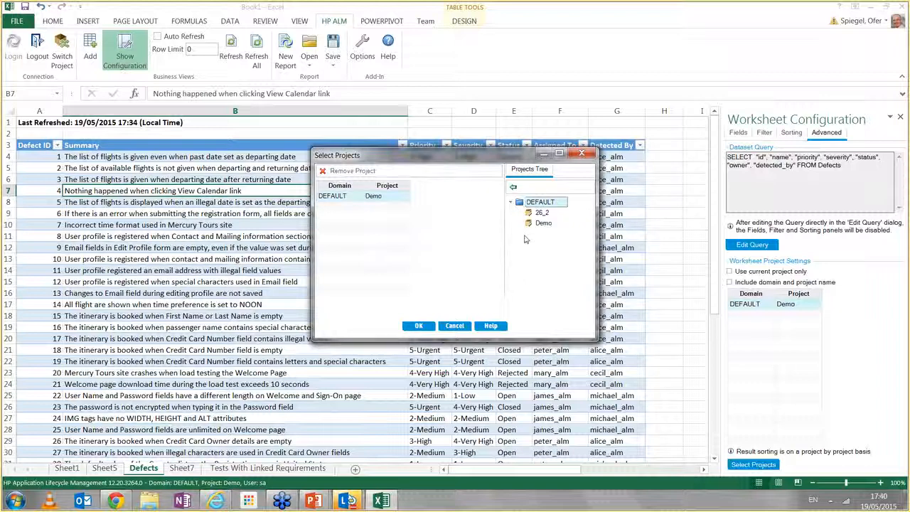
{"action": "left_click", "coordinate": [450, 328]}
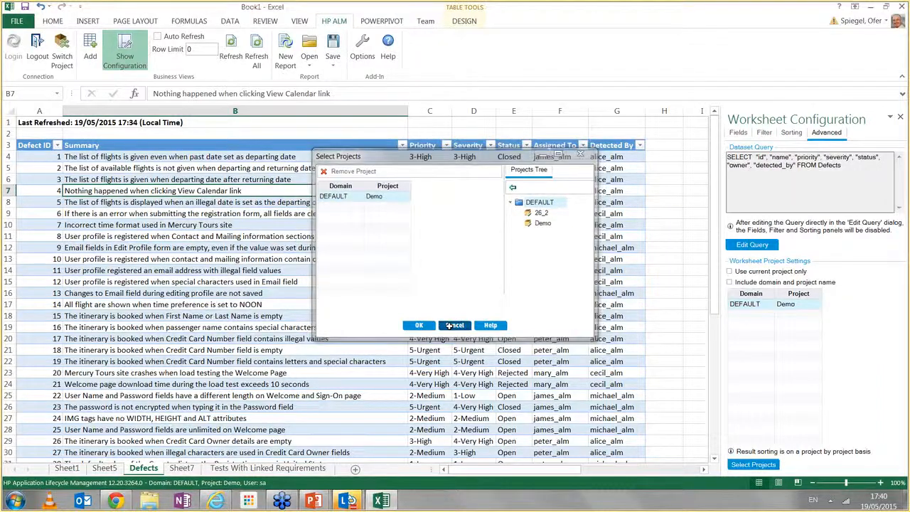
- Include domain and project name in the Defects worksheet, refresh its data, and turn Use current project only back on
{"action": "left_click", "coordinate": [729, 282]}
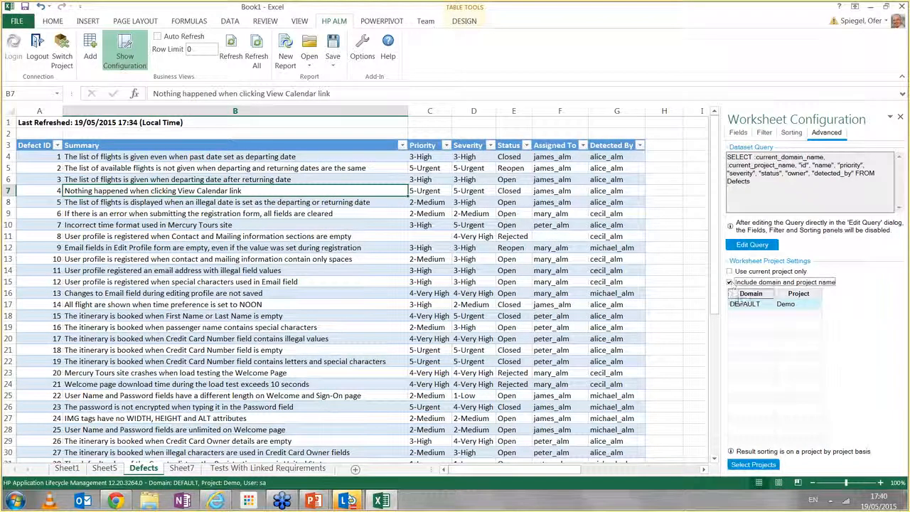
{"action": "left_click", "coordinate": [232, 47]}
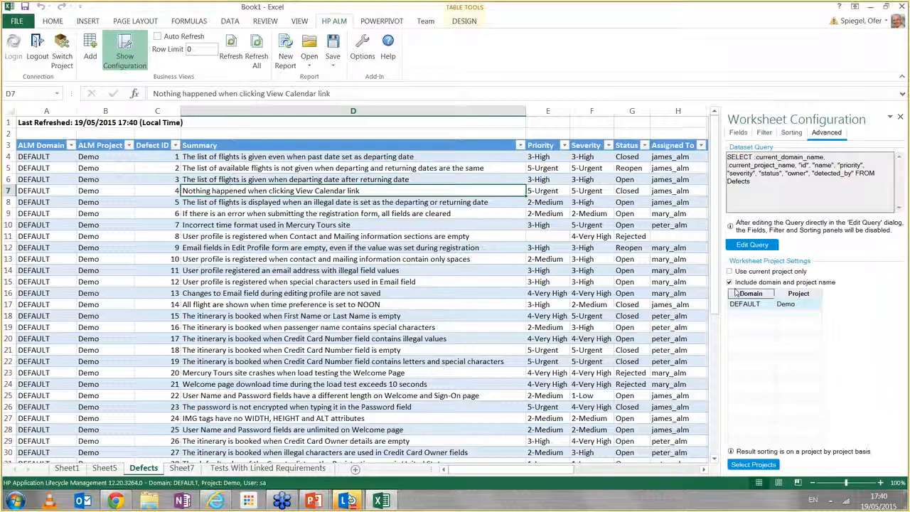
{"action": "left_click", "coordinate": [729, 271]}
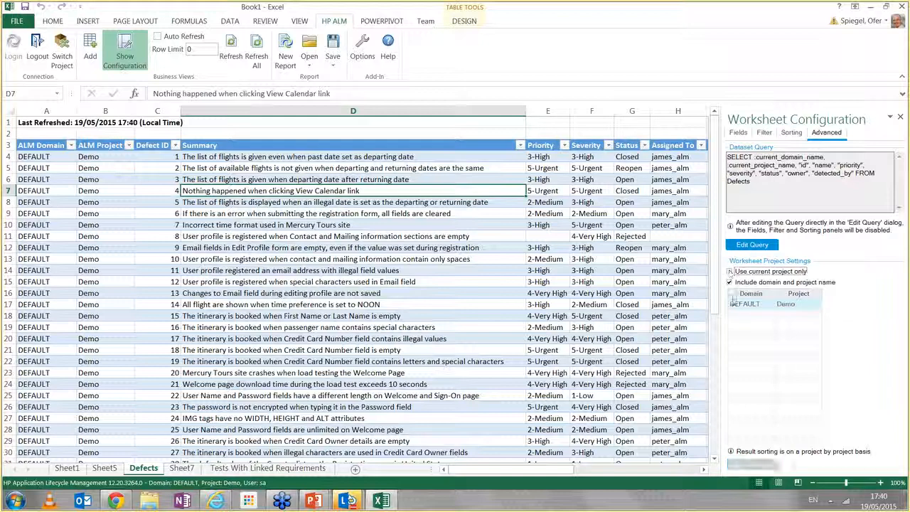
{"action": "left_click", "coordinate": [184, 471]}
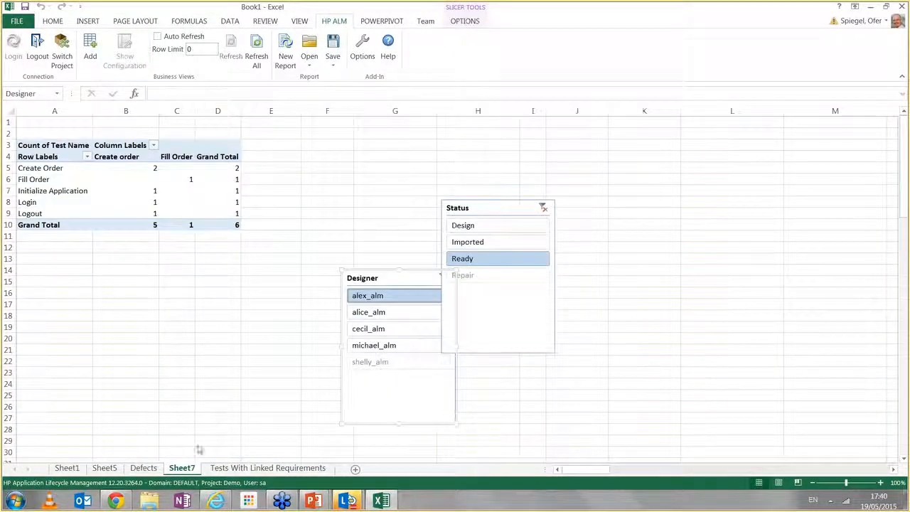
{"action": "left_click", "coordinate": [156, 468]}
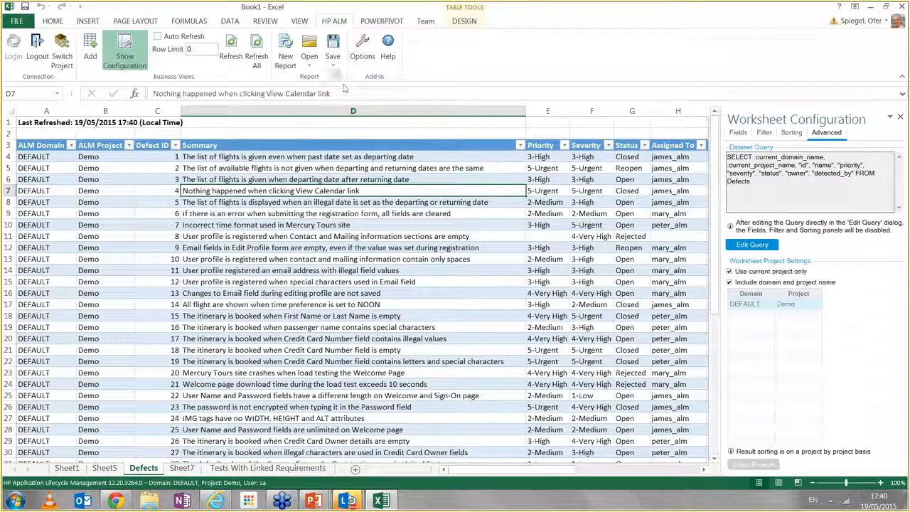
{"action": "left_click", "coordinate": [333, 65]}
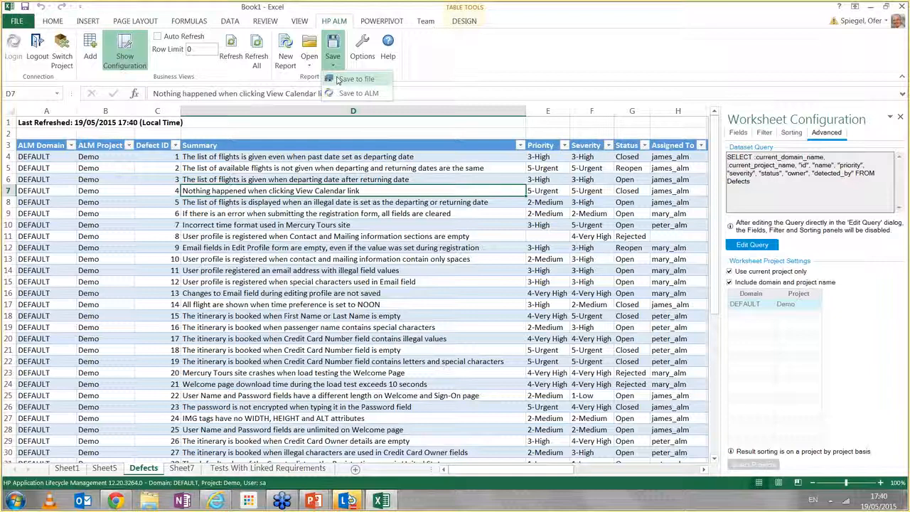
{"action": "left_click", "coordinate": [340, 79]}
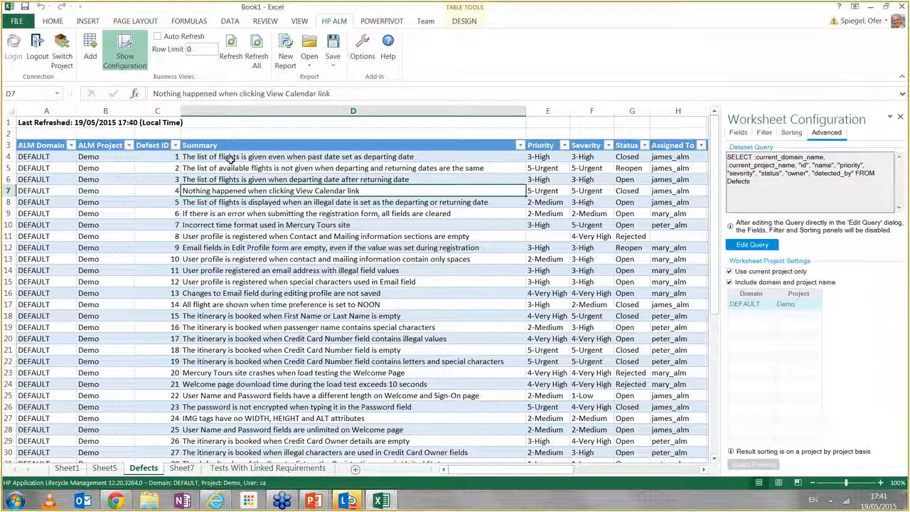
{"action": "left_click", "coordinate": [254, 469]}
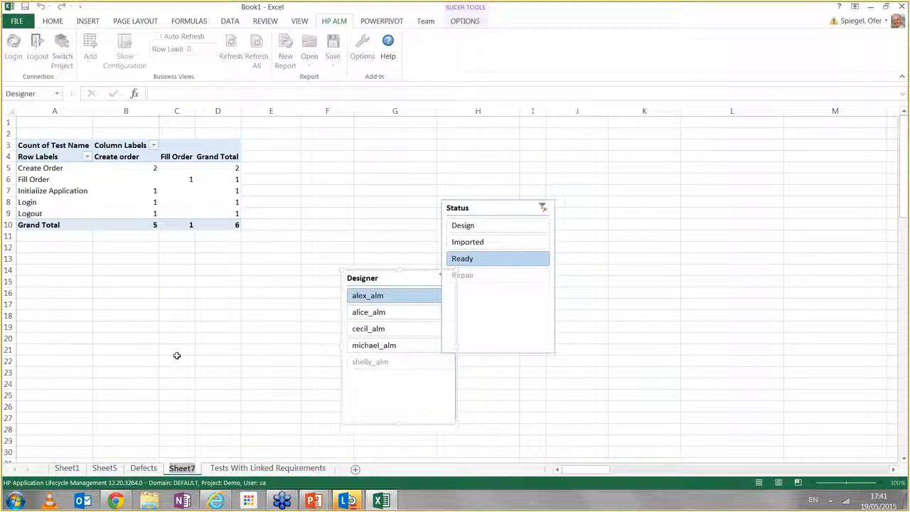
{"action": "left_click", "coordinate": [143, 468]}
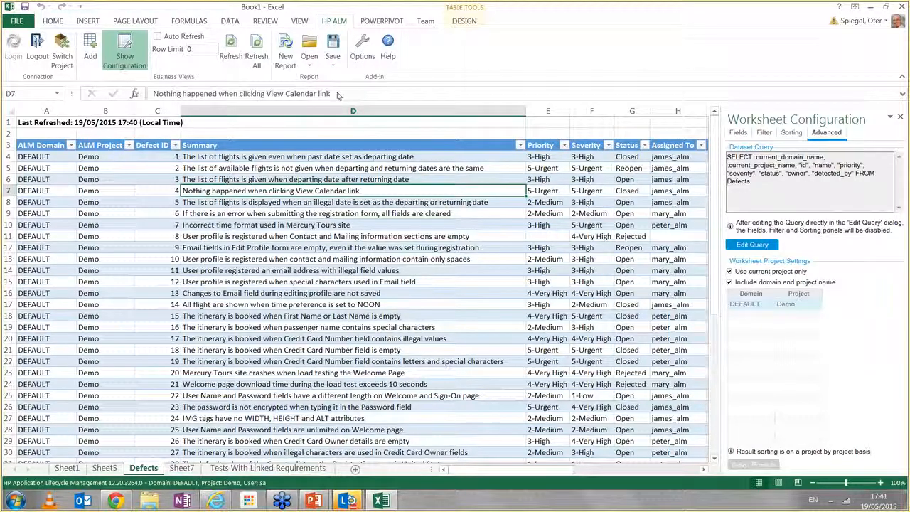
- Save the workbook to ALM as a business view Excel report named My New Report in the Private folder
{"action": "left_click", "coordinate": [352, 215]}
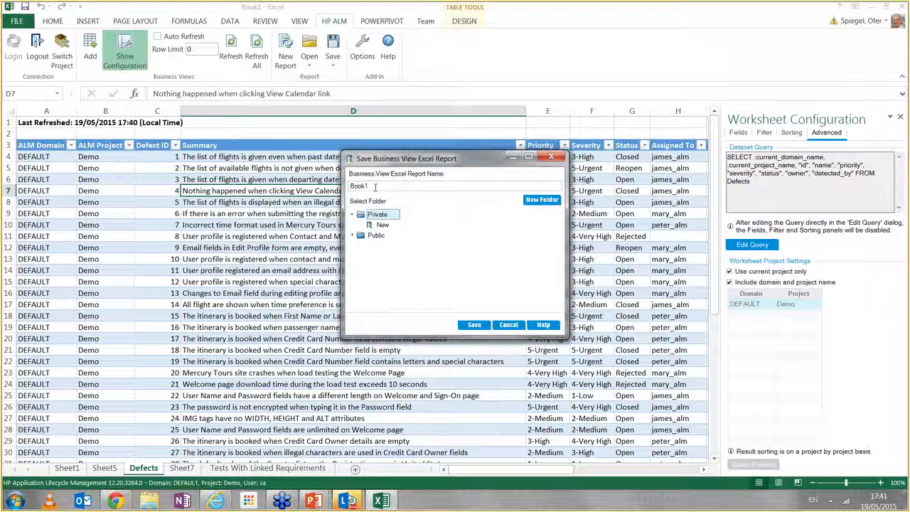
{"action": "double_click", "coordinate": [376, 186]}
{"action": "type", "text": "My New Report"}
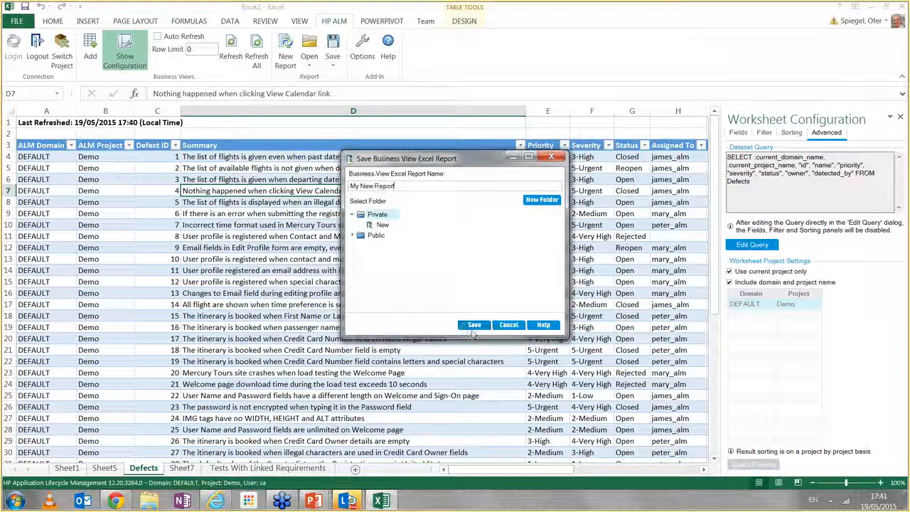
{"action": "left_click", "coordinate": [474, 326]}
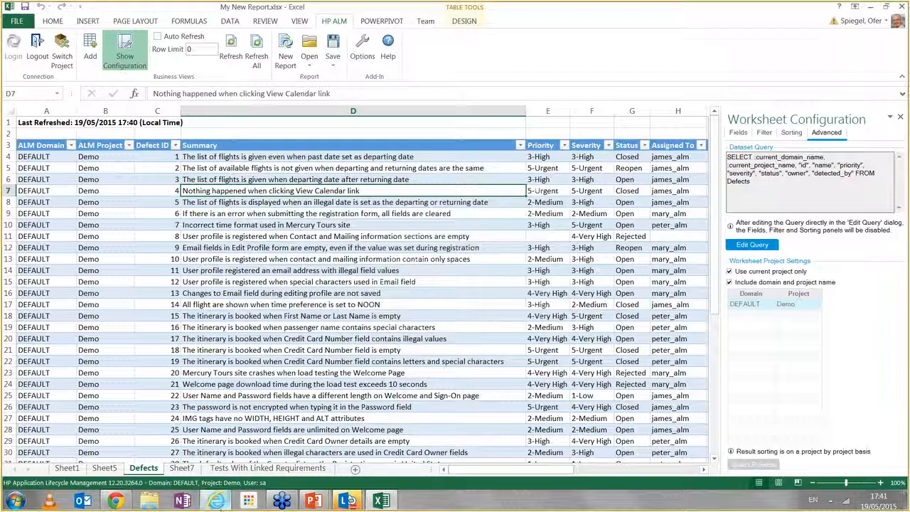
- Switch to ALM in the browser, refresh the Analysis View tree and view the configuration of My New Report
{"action": "left_click", "coordinate": [220, 508]}
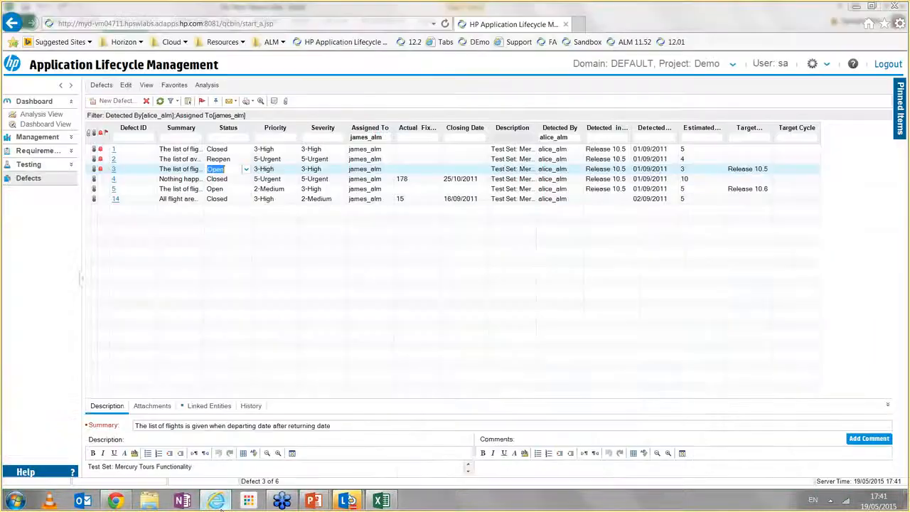
{"action": "left_click", "coordinate": [43, 113]}
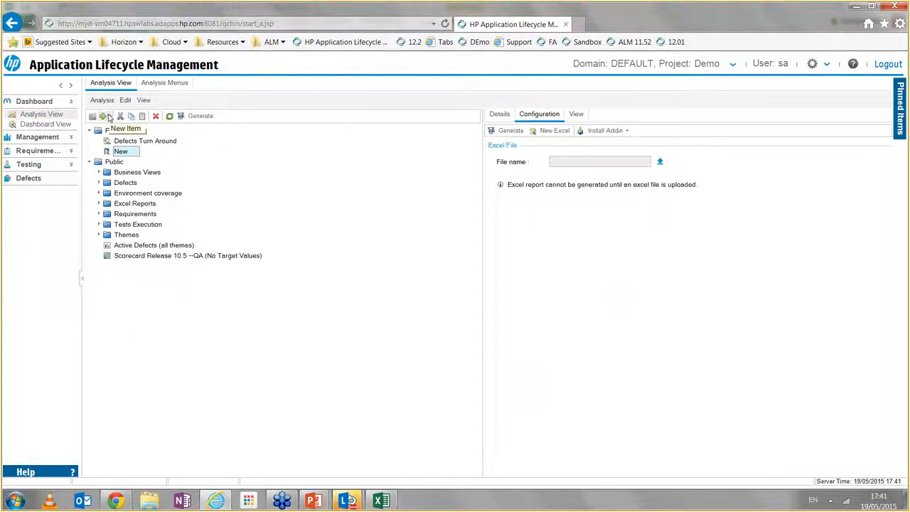
{"action": "left_click", "coordinate": [169, 117]}
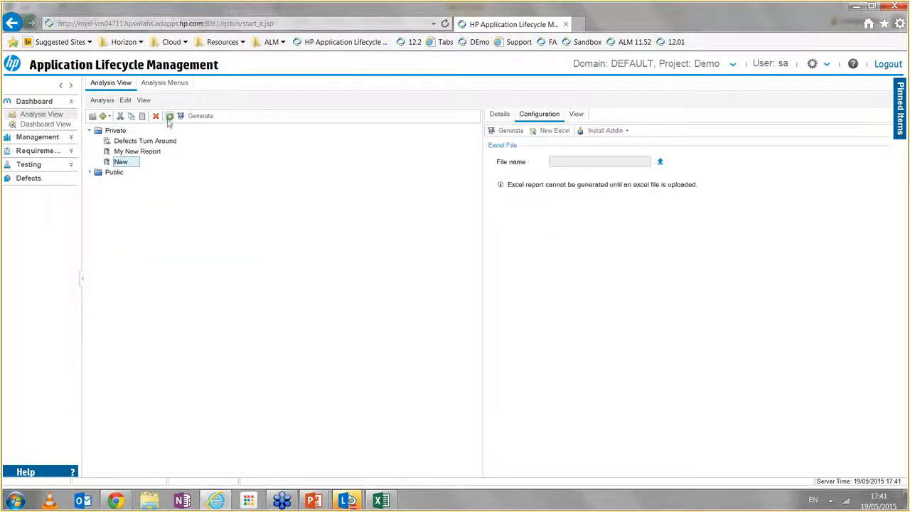
{"action": "left_click", "coordinate": [139, 153]}
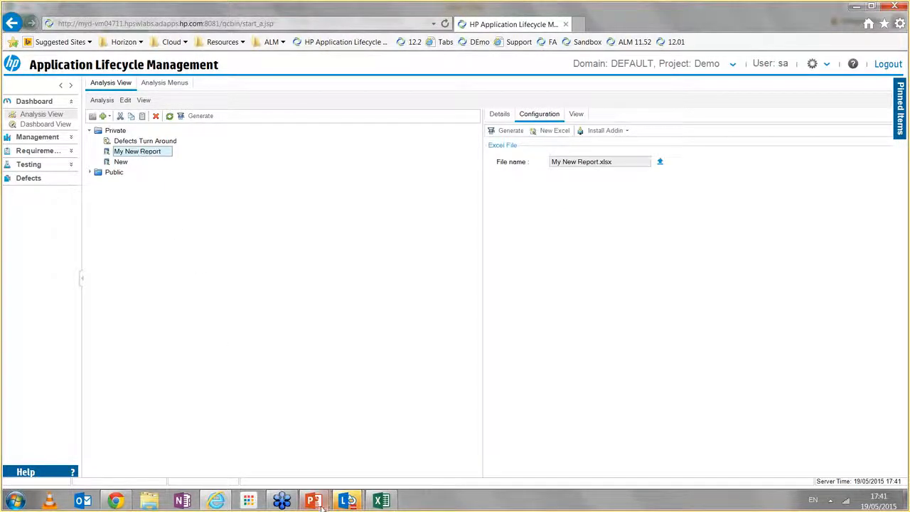
- Switch to the PowerPoint slide show and advance to the Business Views Graphs slide
{"action": "left_click", "coordinate": [381, 502]}
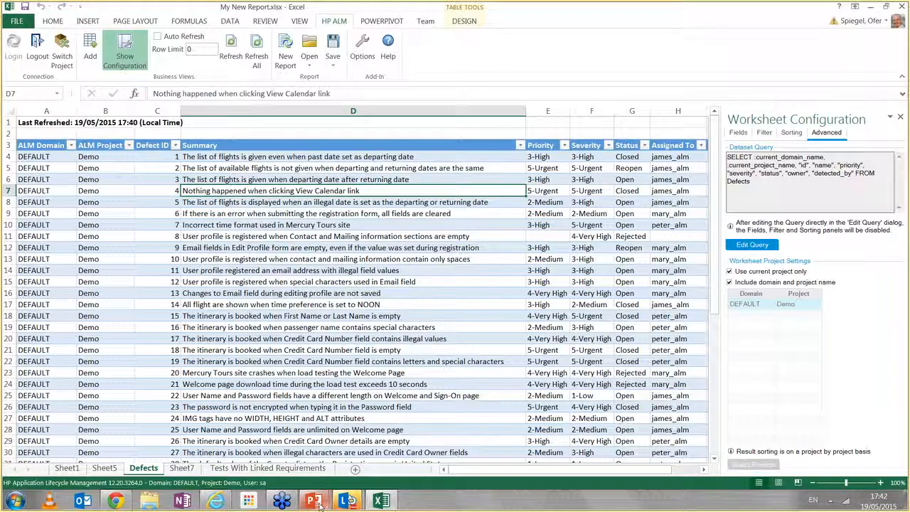
{"action": "mouse_move", "coordinate": [320, 504]}
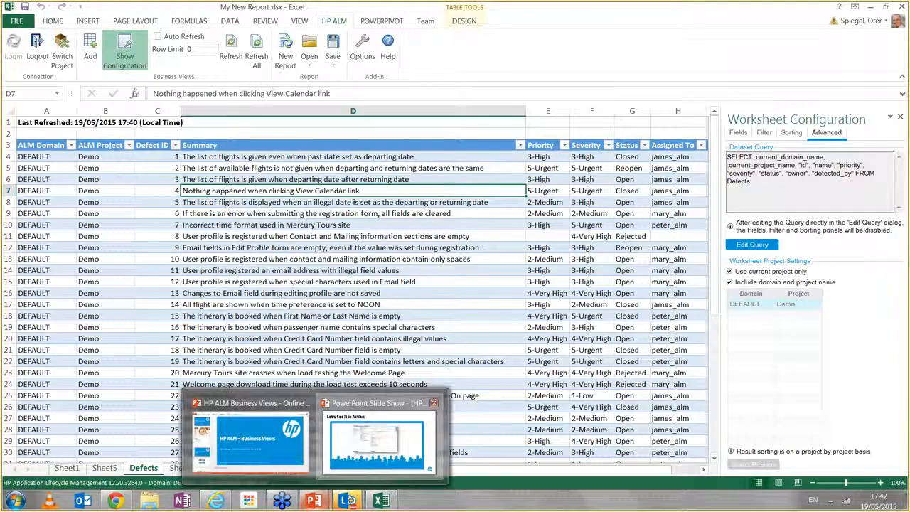
{"action": "left_click", "coordinate": [377, 438]}
{"action": "left_click", "coordinate": [474, 234]}
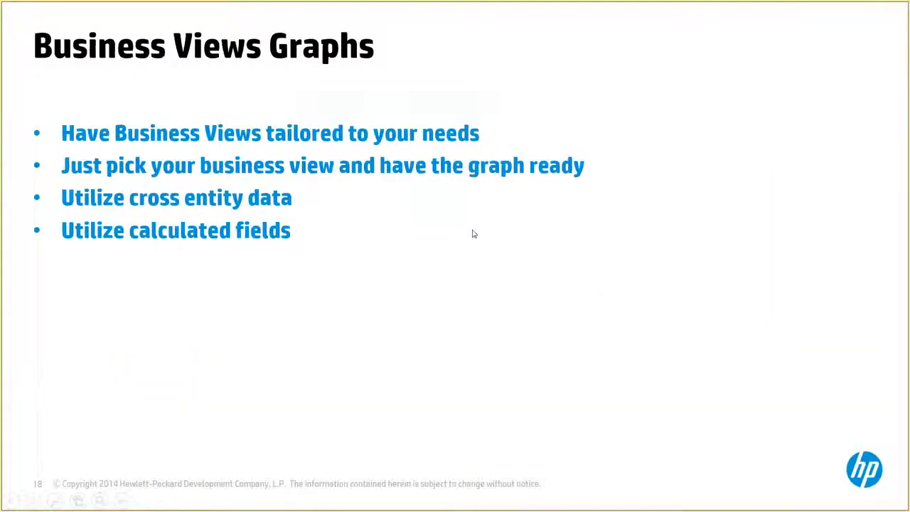
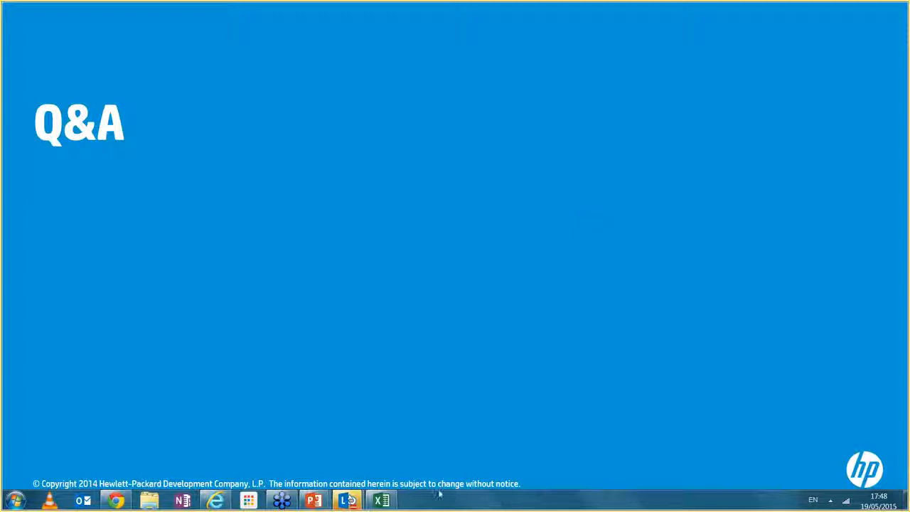
- Switch to Excel and examine the Defects worksheet's field selection and Severity filter conditions without setting a filter
{"action": "left_click", "coordinate": [385, 502]}
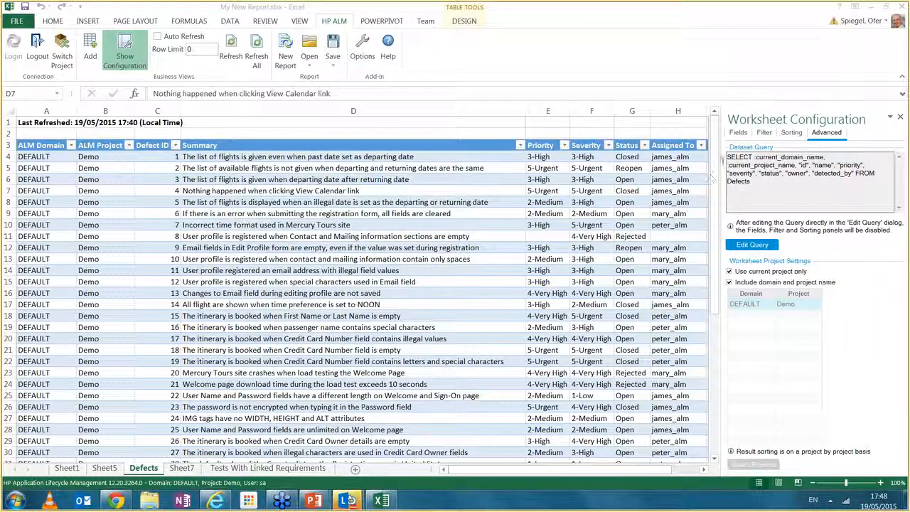
{"action": "left_click", "coordinate": [740, 136]}
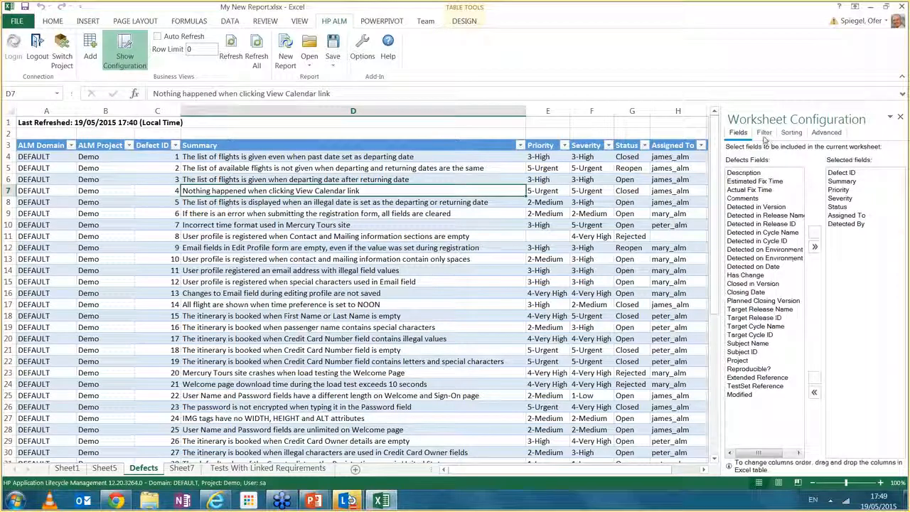
{"action": "left_click", "coordinate": [765, 136]}
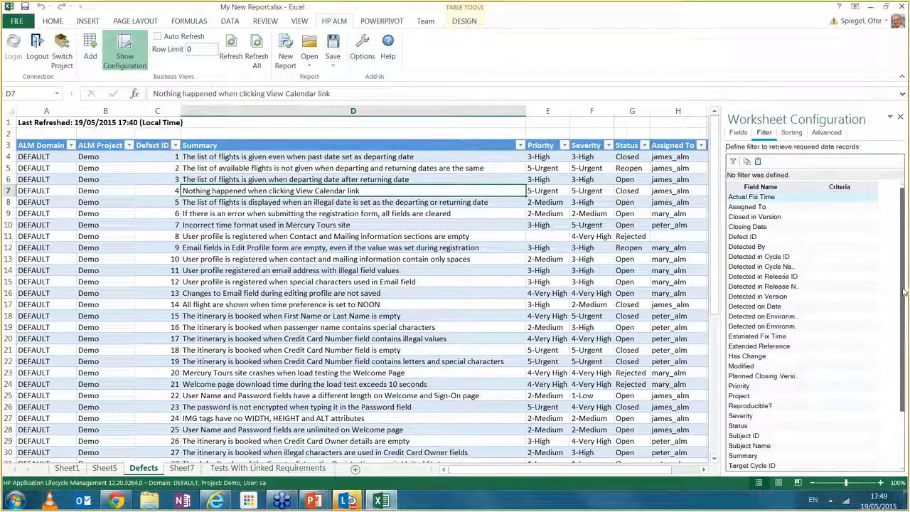
{"action": "left_click_drag", "start_coordinate": [905, 292], "coordinate": [905, 345]}
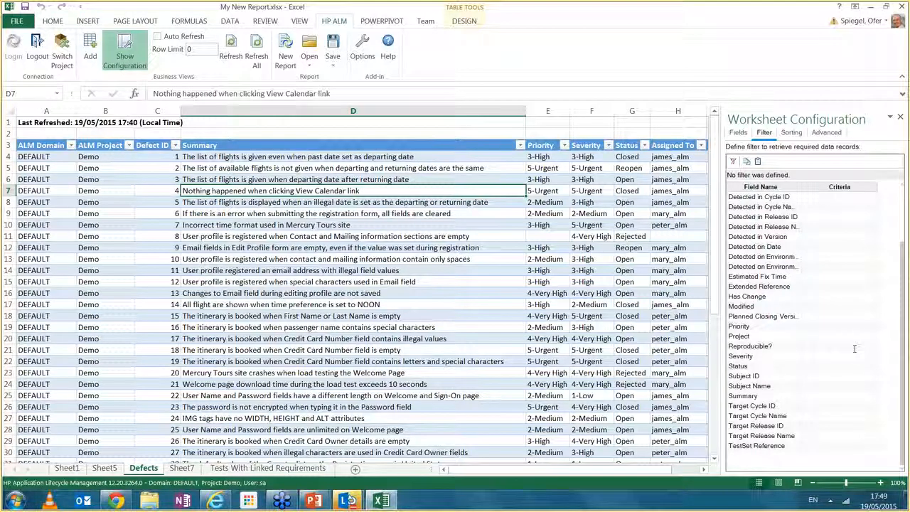
{"action": "left_click_drag", "start_coordinate": [828, 356], "coordinate": [873, 360]}
{"action": "left_click", "coordinate": [872, 360]}
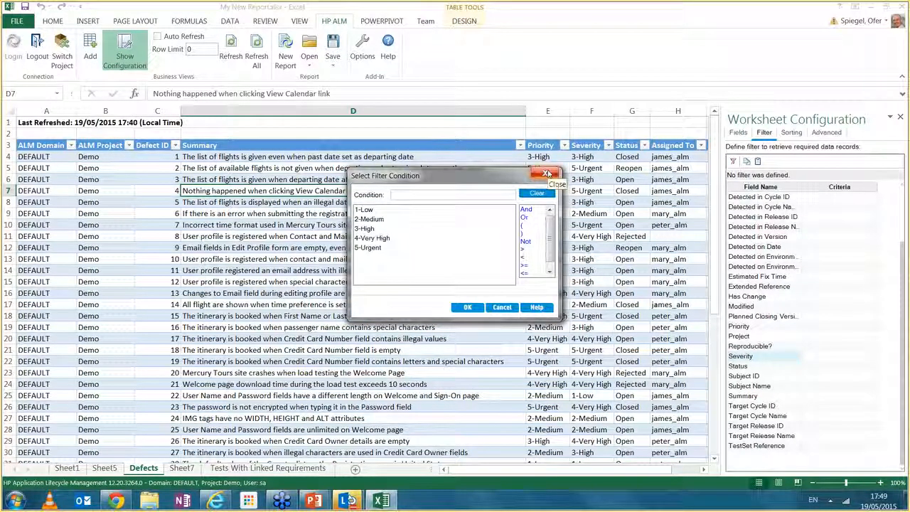
{"action": "left_click", "coordinate": [547, 173]}
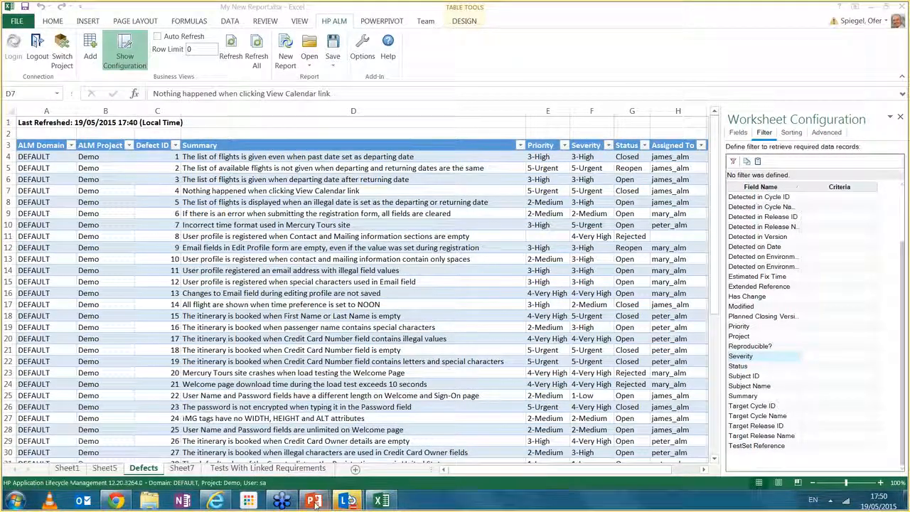
- Return to the PowerPoint slide show and advance from the Q&A slide to the HP Software community forum slide
{"action": "mouse_move", "coordinate": [313, 500]}
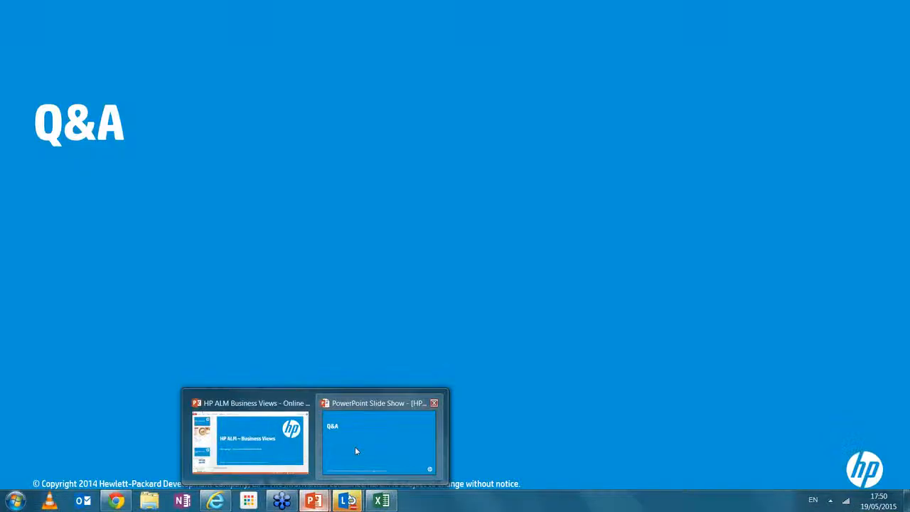
{"action": "left_click", "coordinate": [356, 450]}
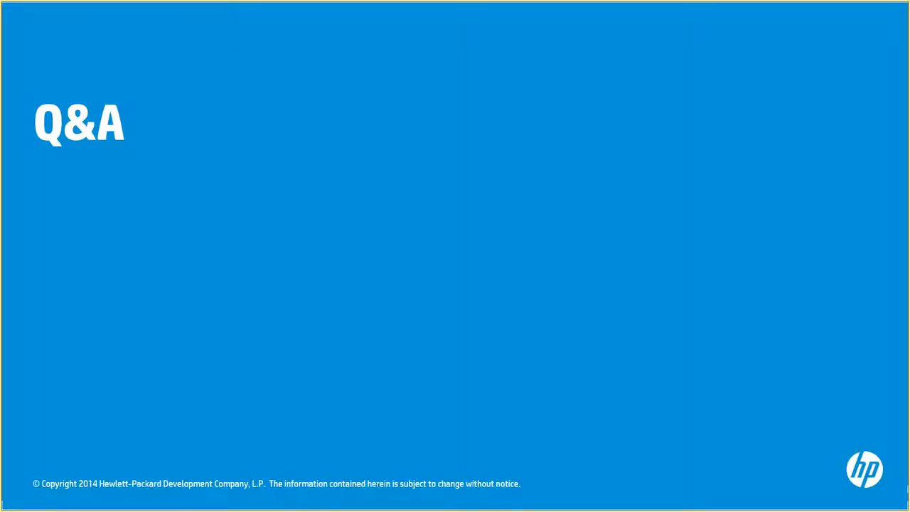
{"action": "key", "text": "Right"}
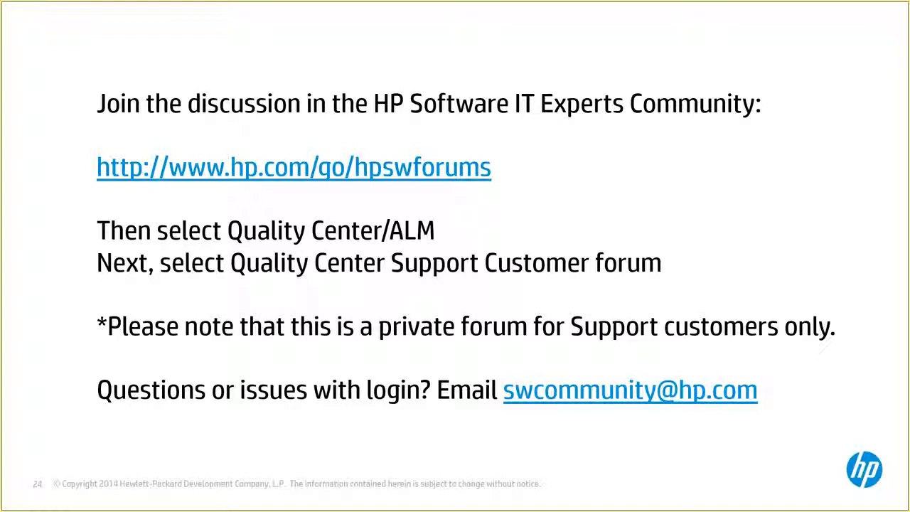